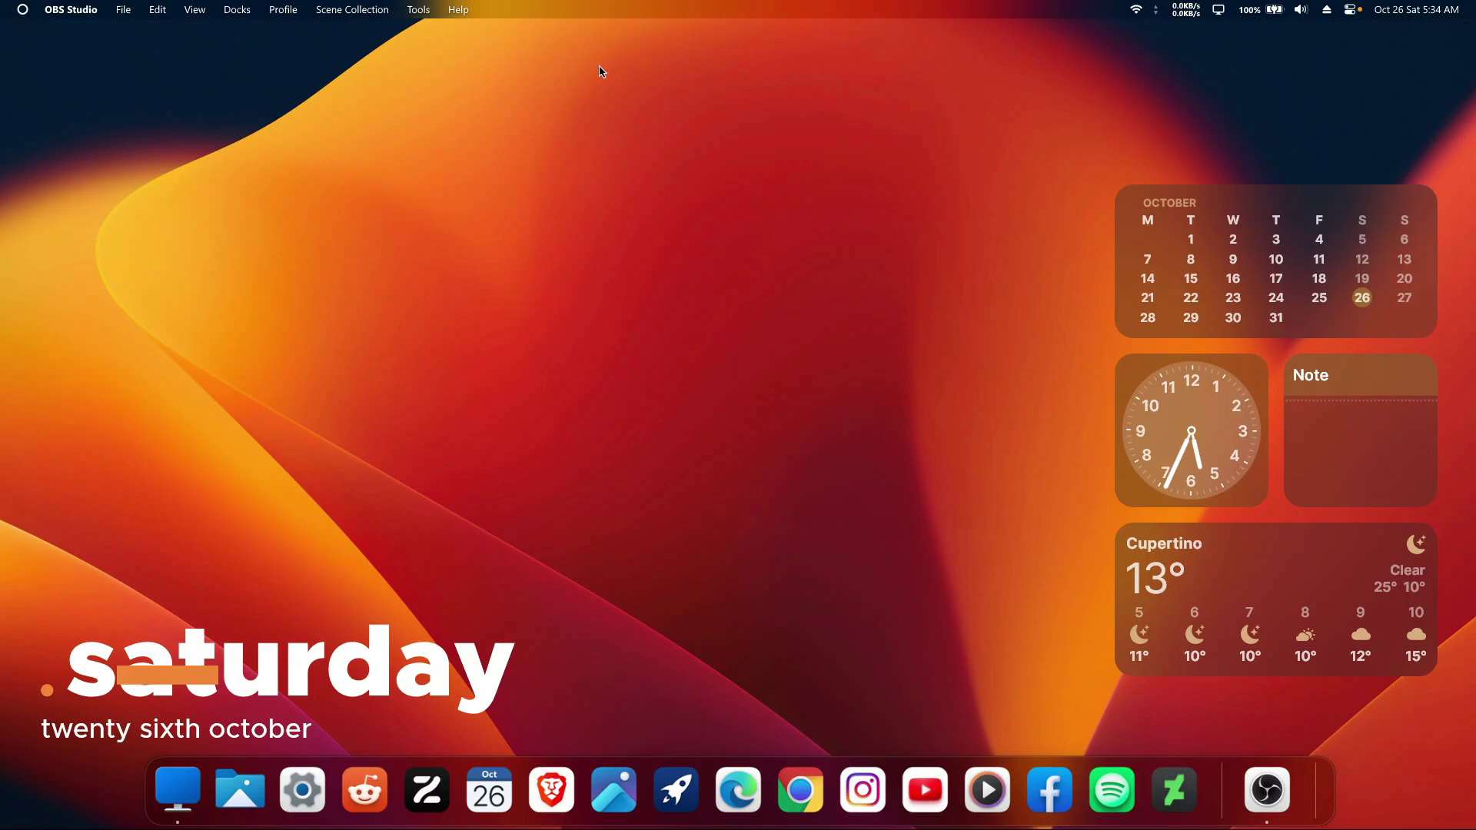
# Step: Open File Explorer on Home and resize its window to a smaller size
pyautogui.click(22, 9)
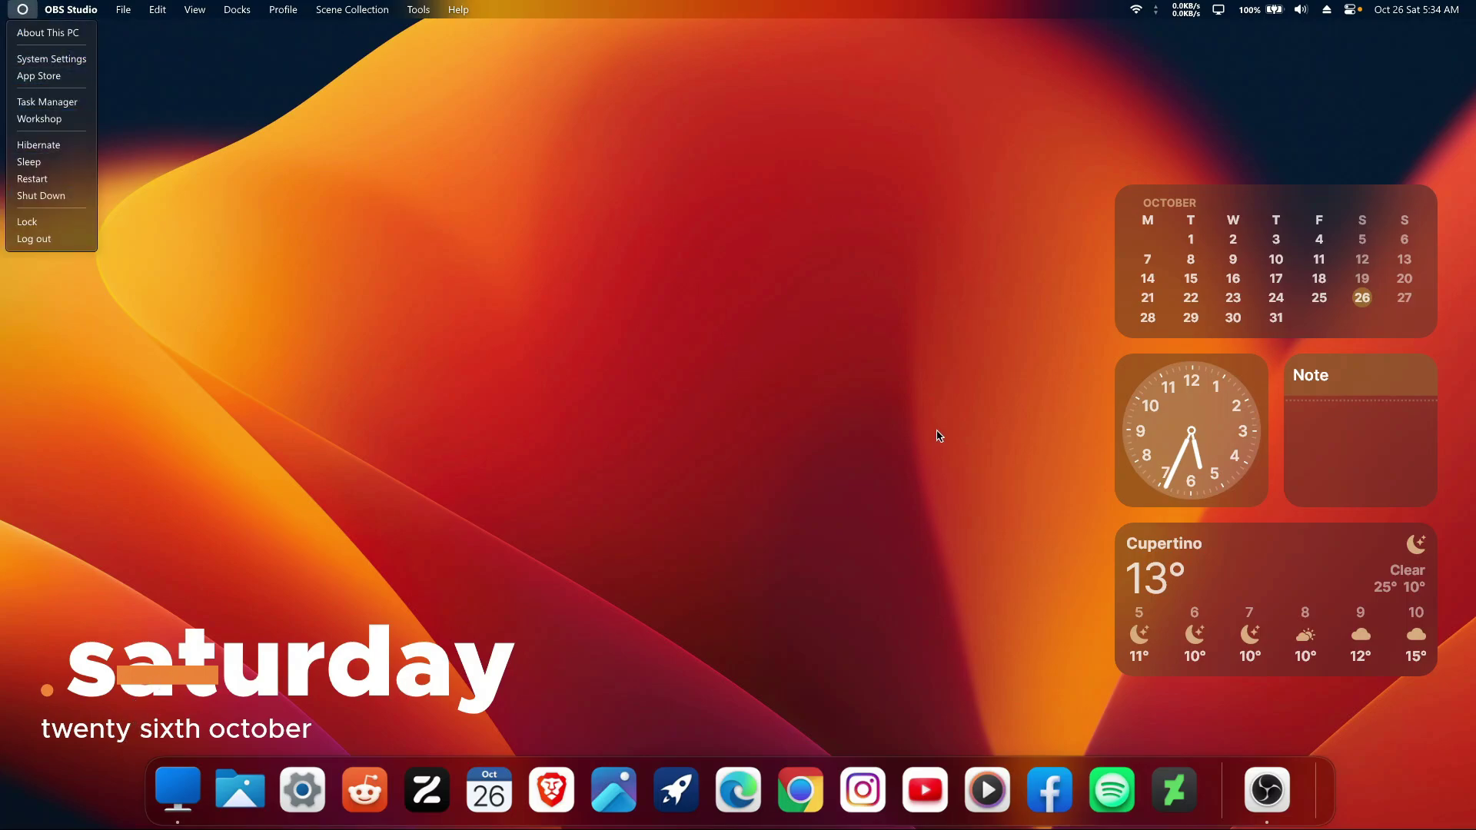
pyautogui.click(792, 370)
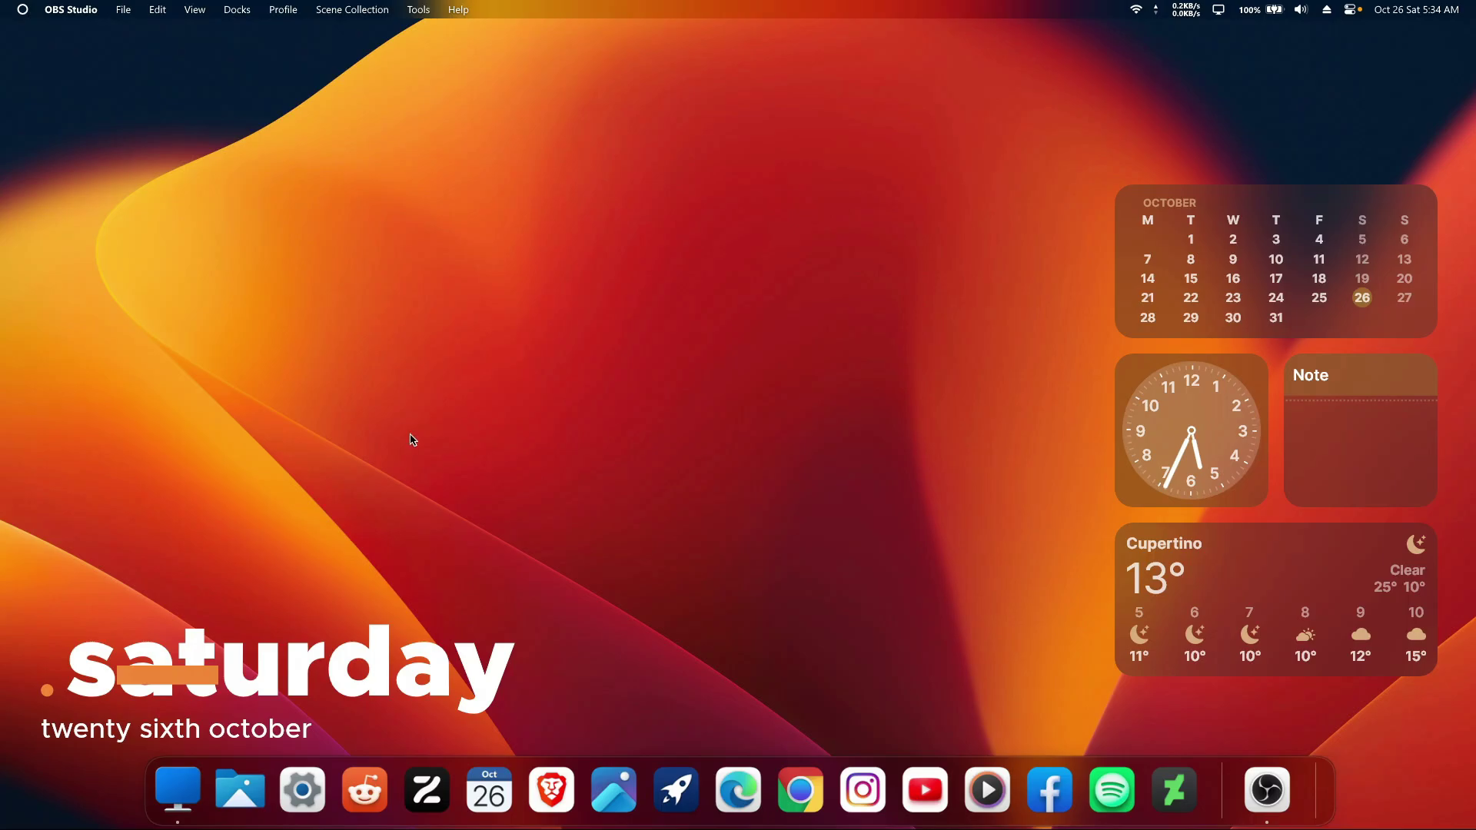
pyautogui.click(177, 789)
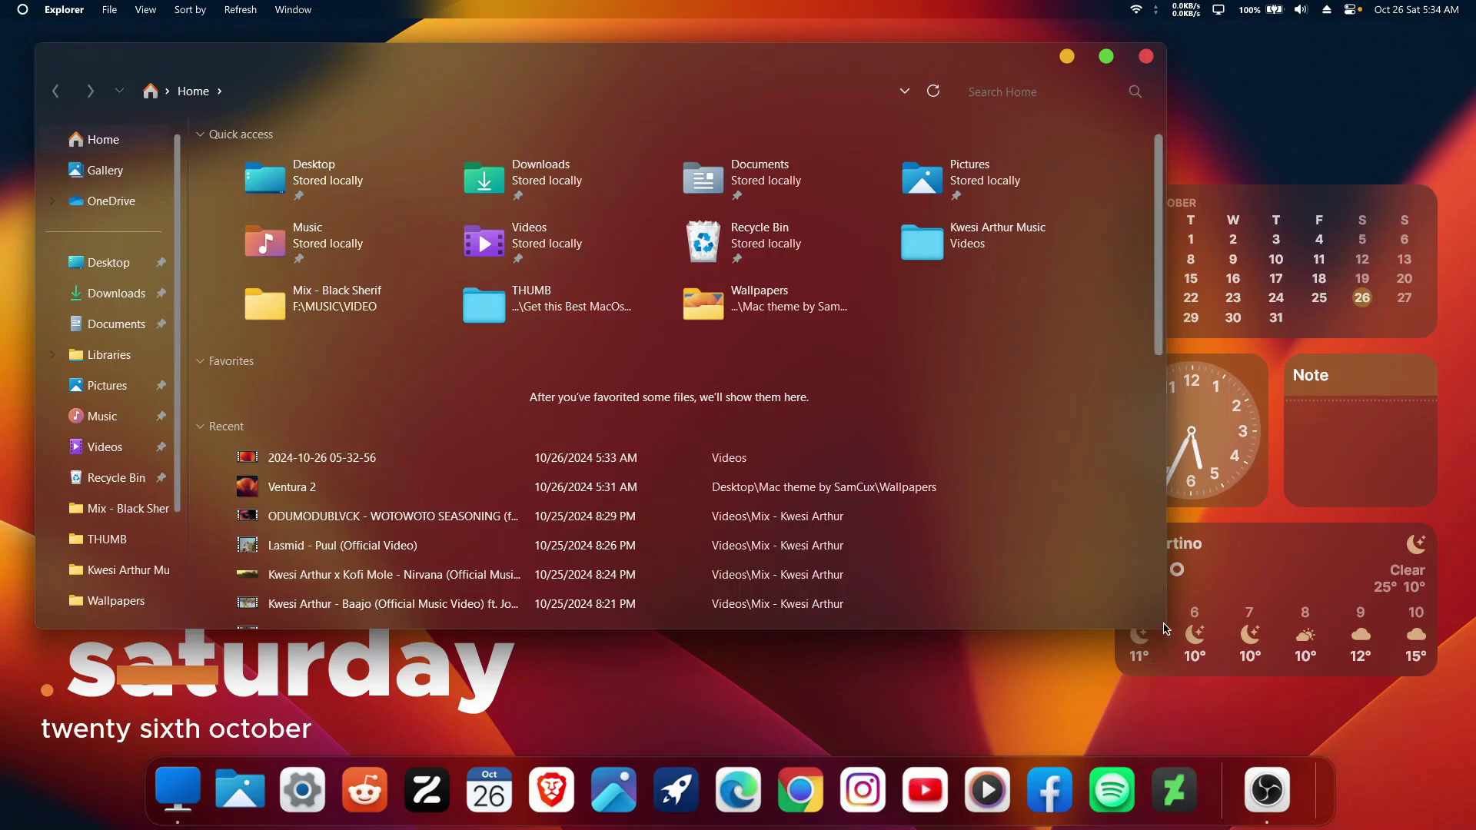
pyautogui.moveTo(1163, 624); pyautogui.dragTo(906, 579)
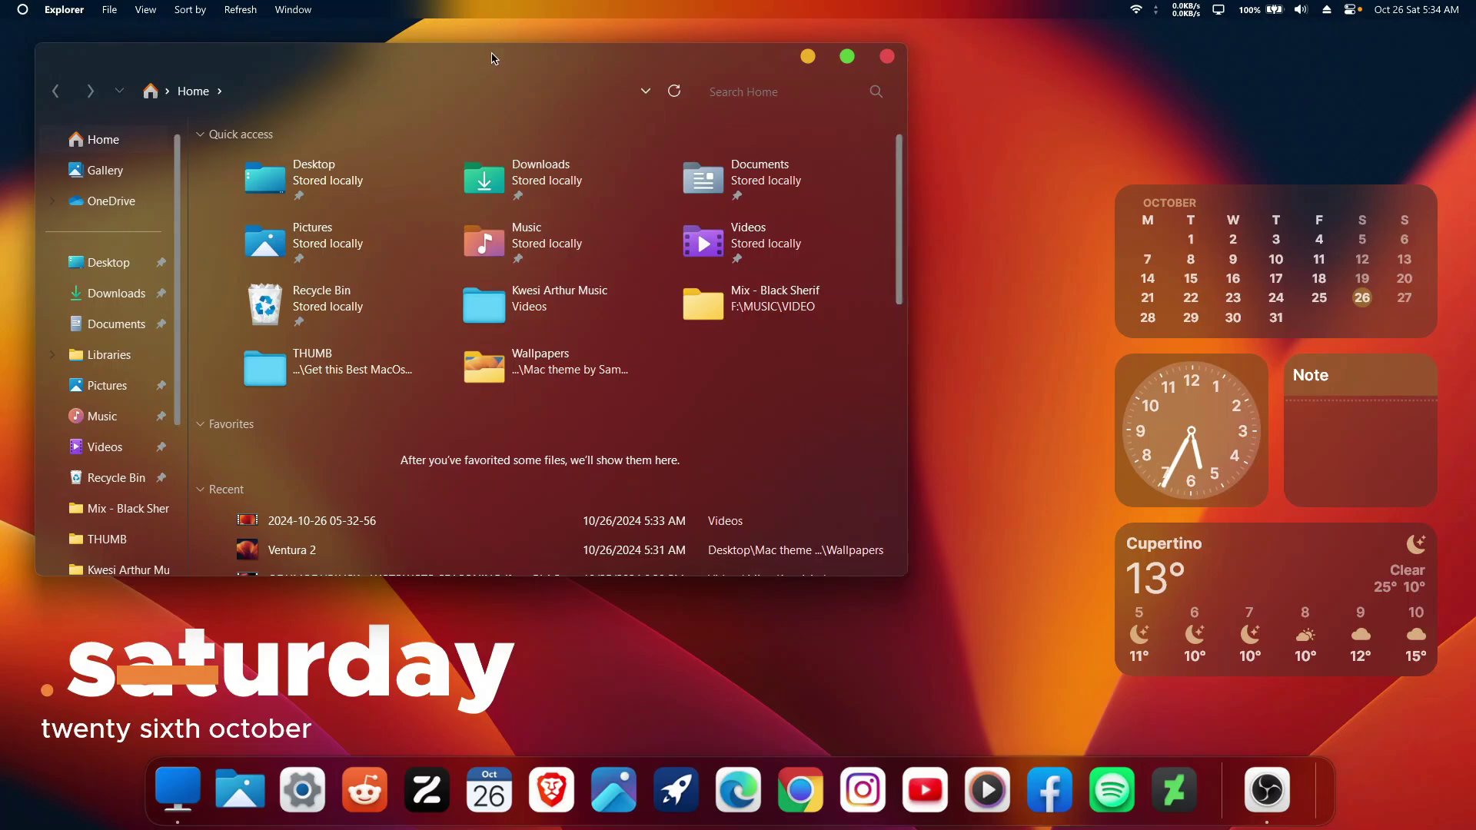
pyautogui.moveTo(498, 58)
pyautogui.mouseDown()
pyautogui.moveTo(488, 72)
pyautogui.moveTo(507, 72)
pyautogui.mouseUp()
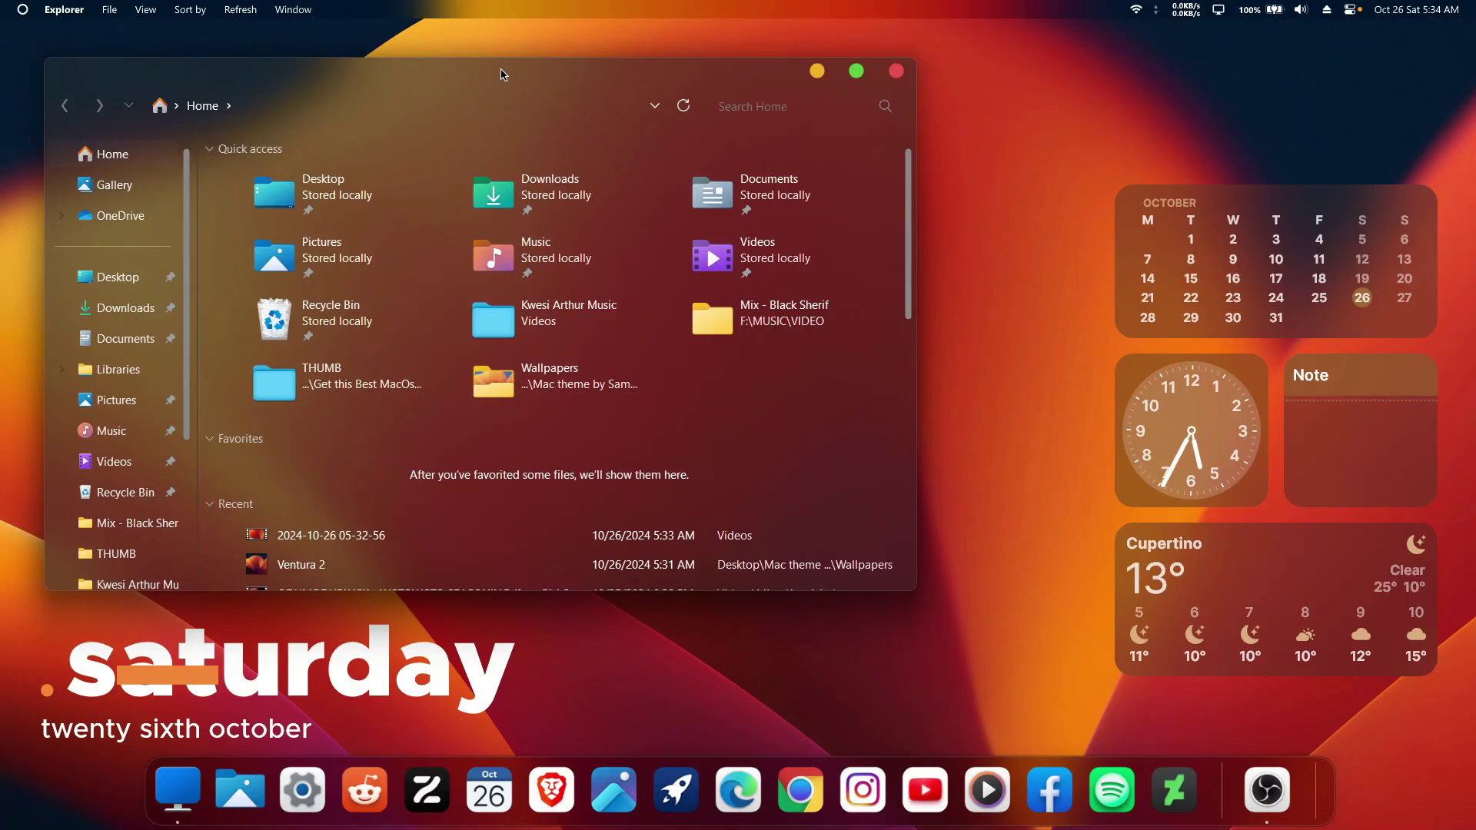
pyautogui.click(1120, 107)
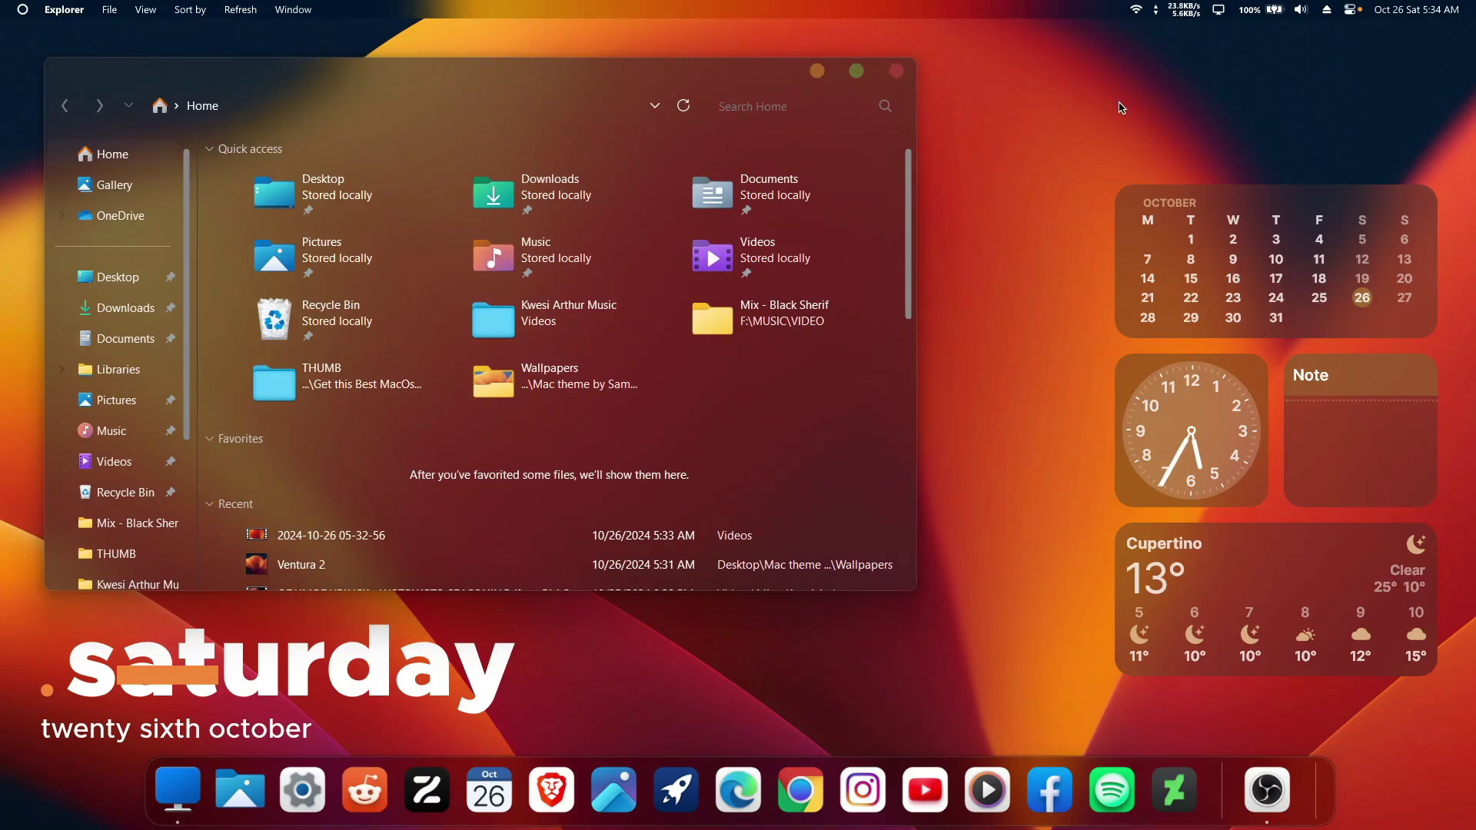
pyautogui.press('super')
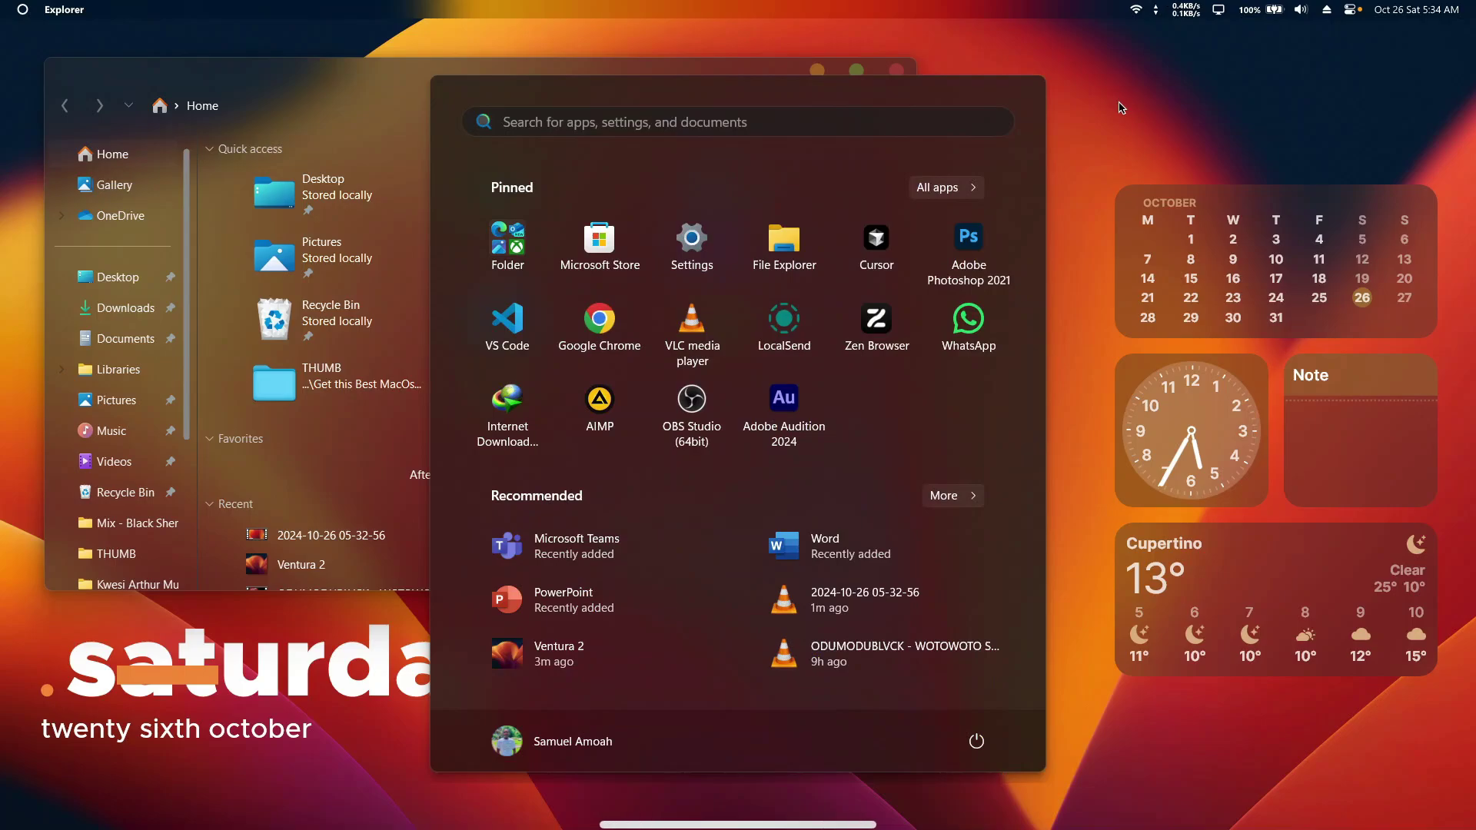
pyautogui.write('crea')
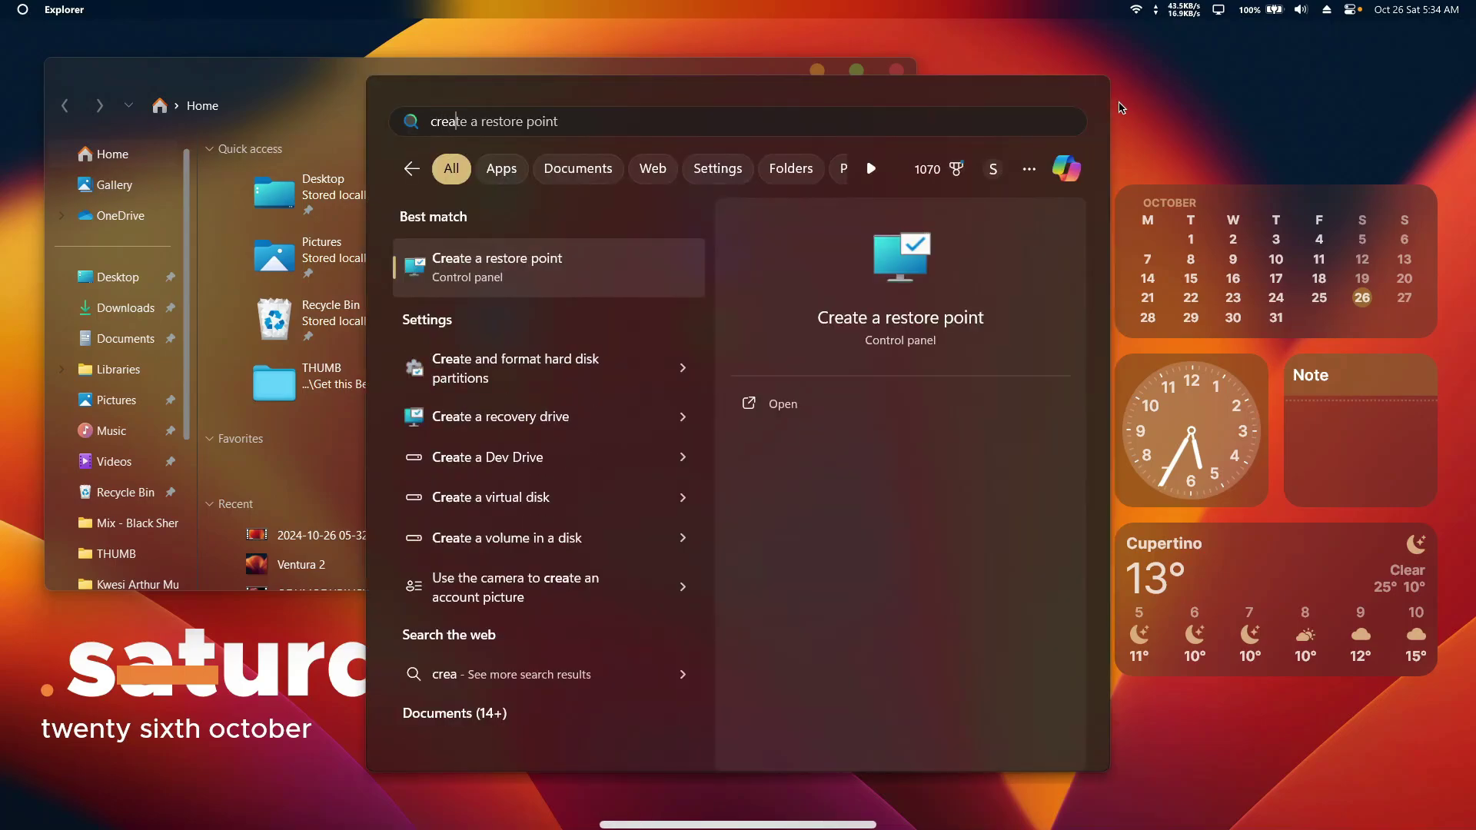
pyautogui.press('Return')
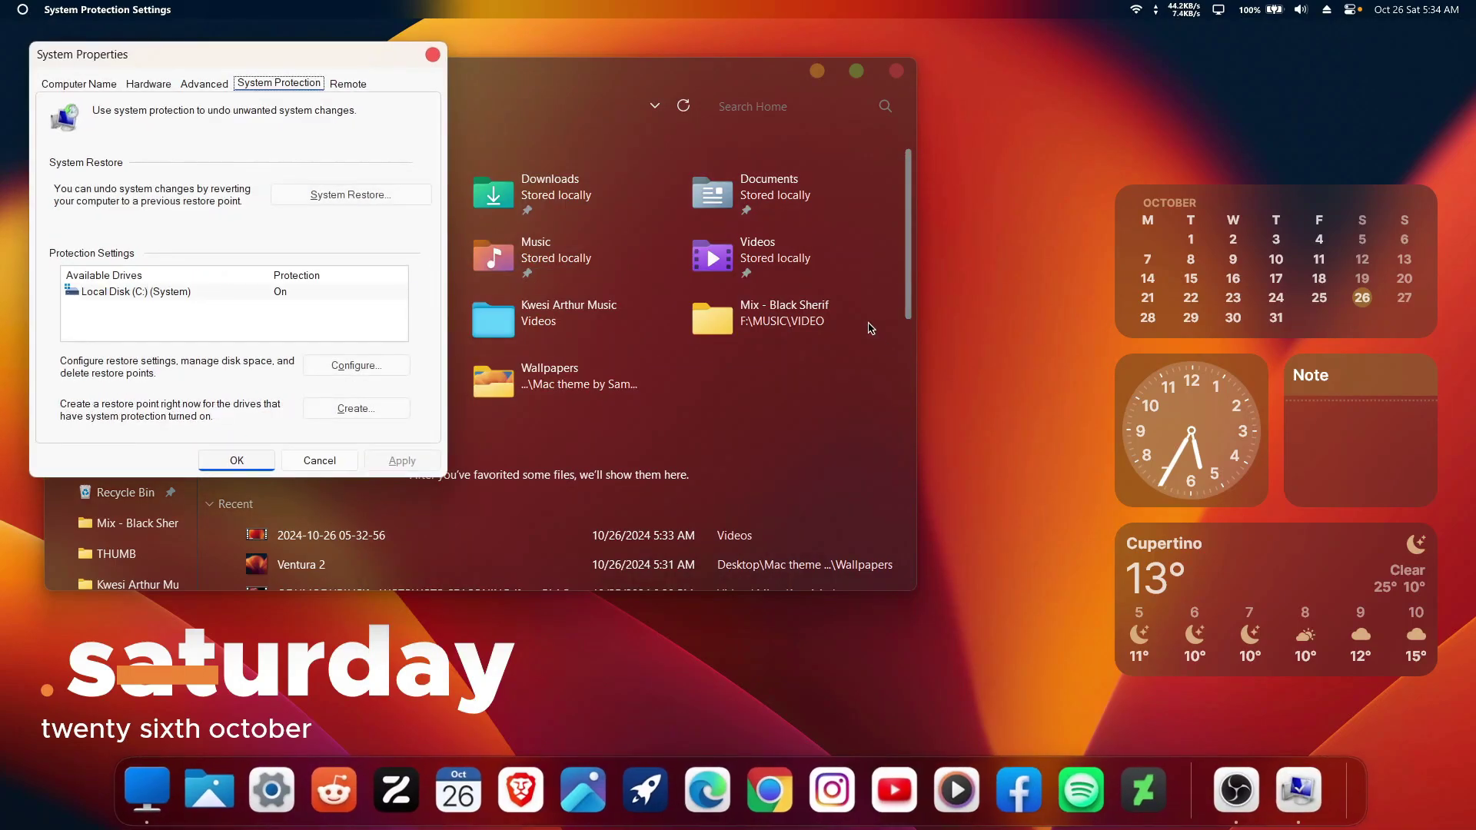
pyautogui.moveTo(179, 57); pyautogui.dragTo(738, 123)
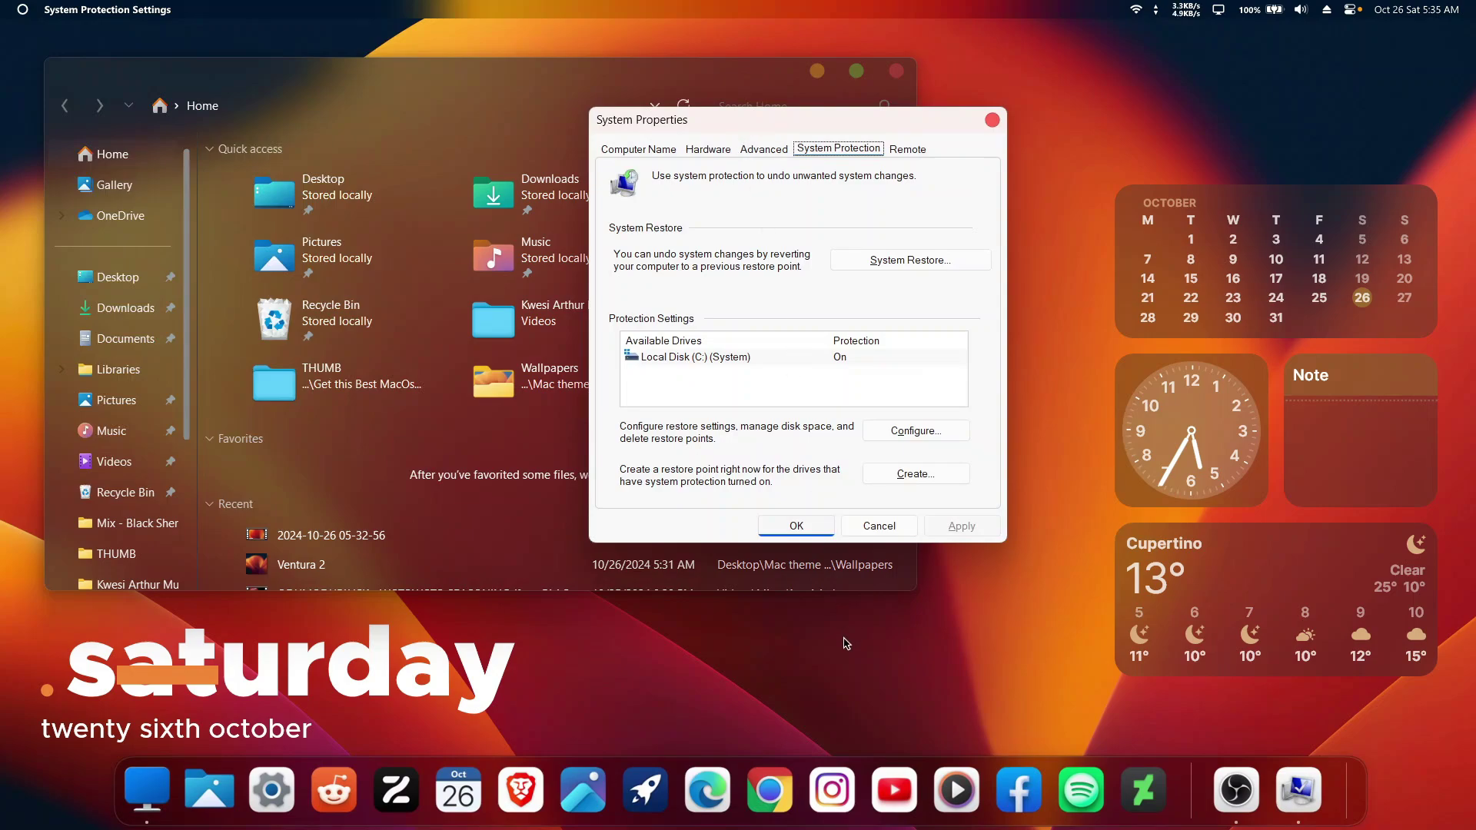
pyautogui.click(905, 263)
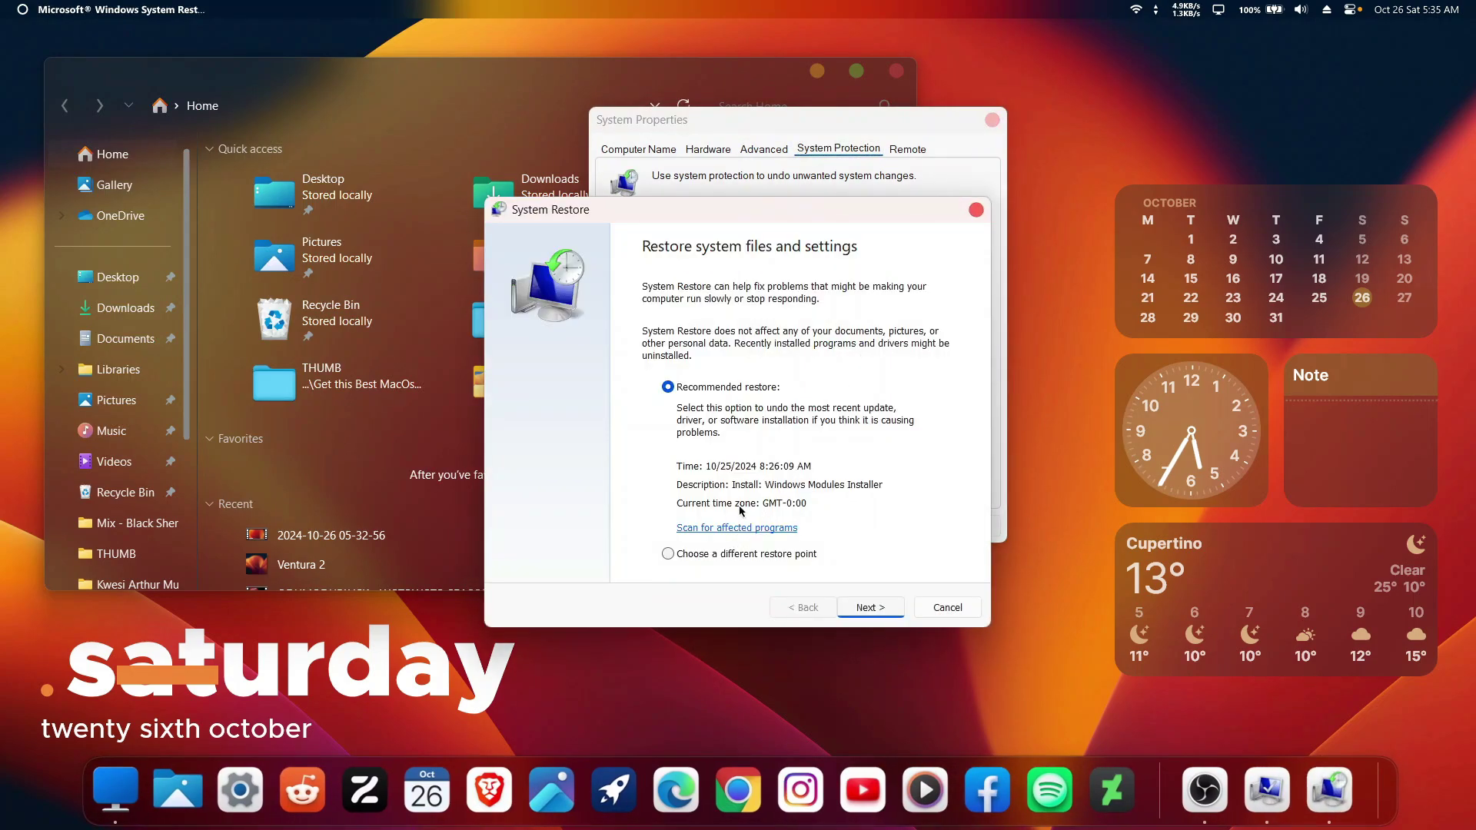
pyautogui.click(861, 606)
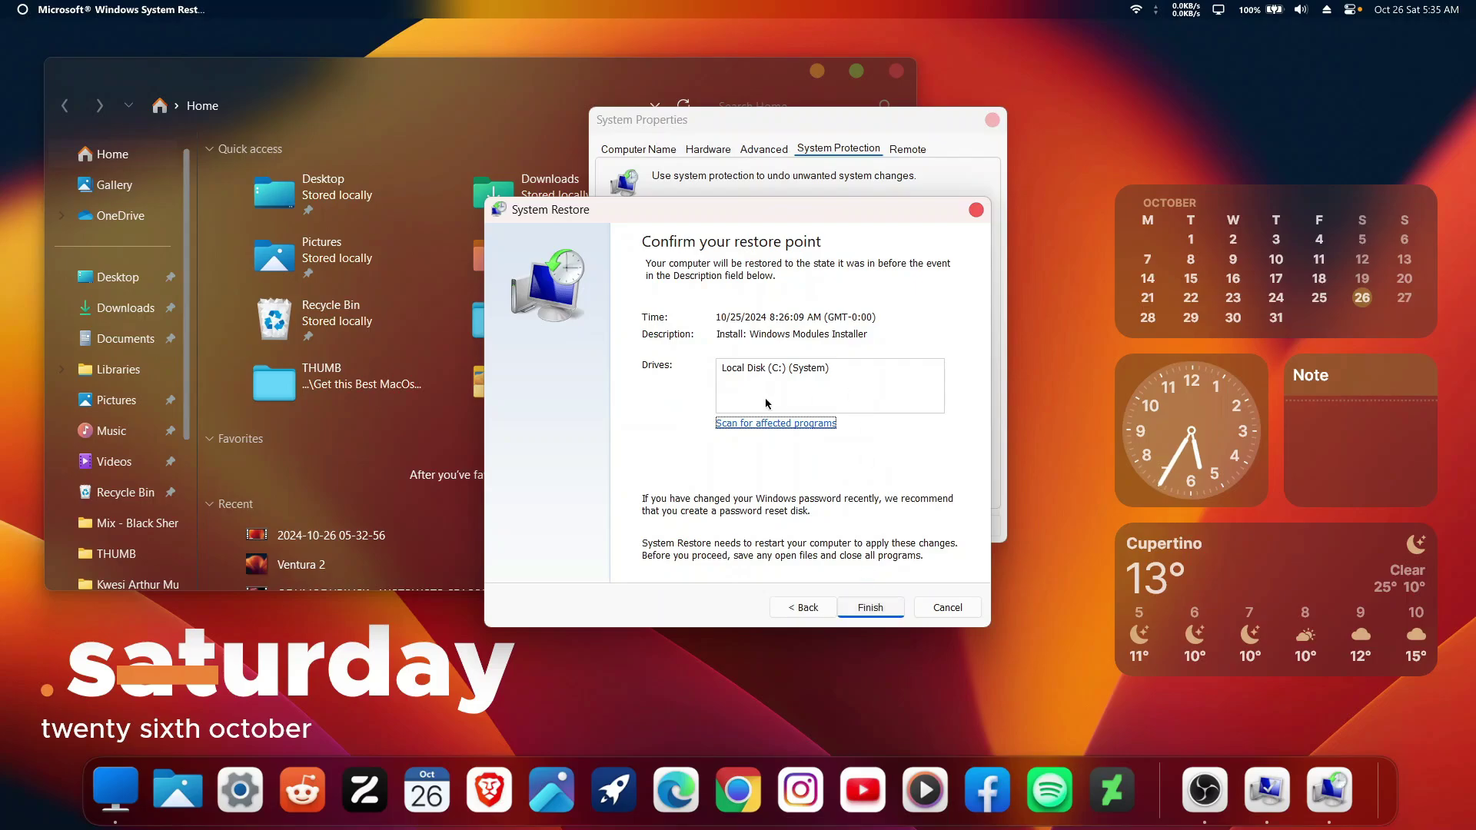
pyautogui.click(802, 372)
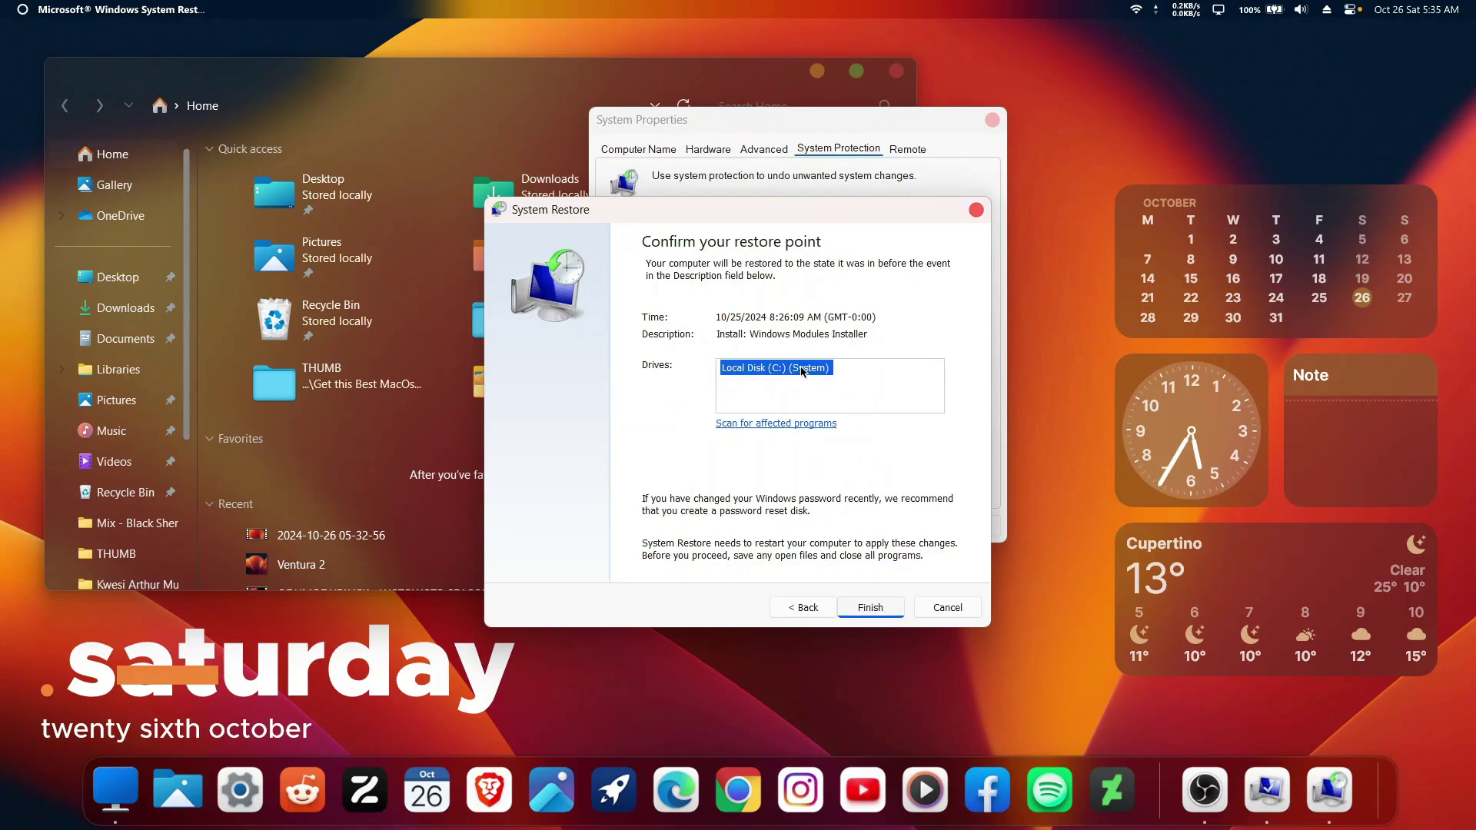
pyautogui.click(867, 609)
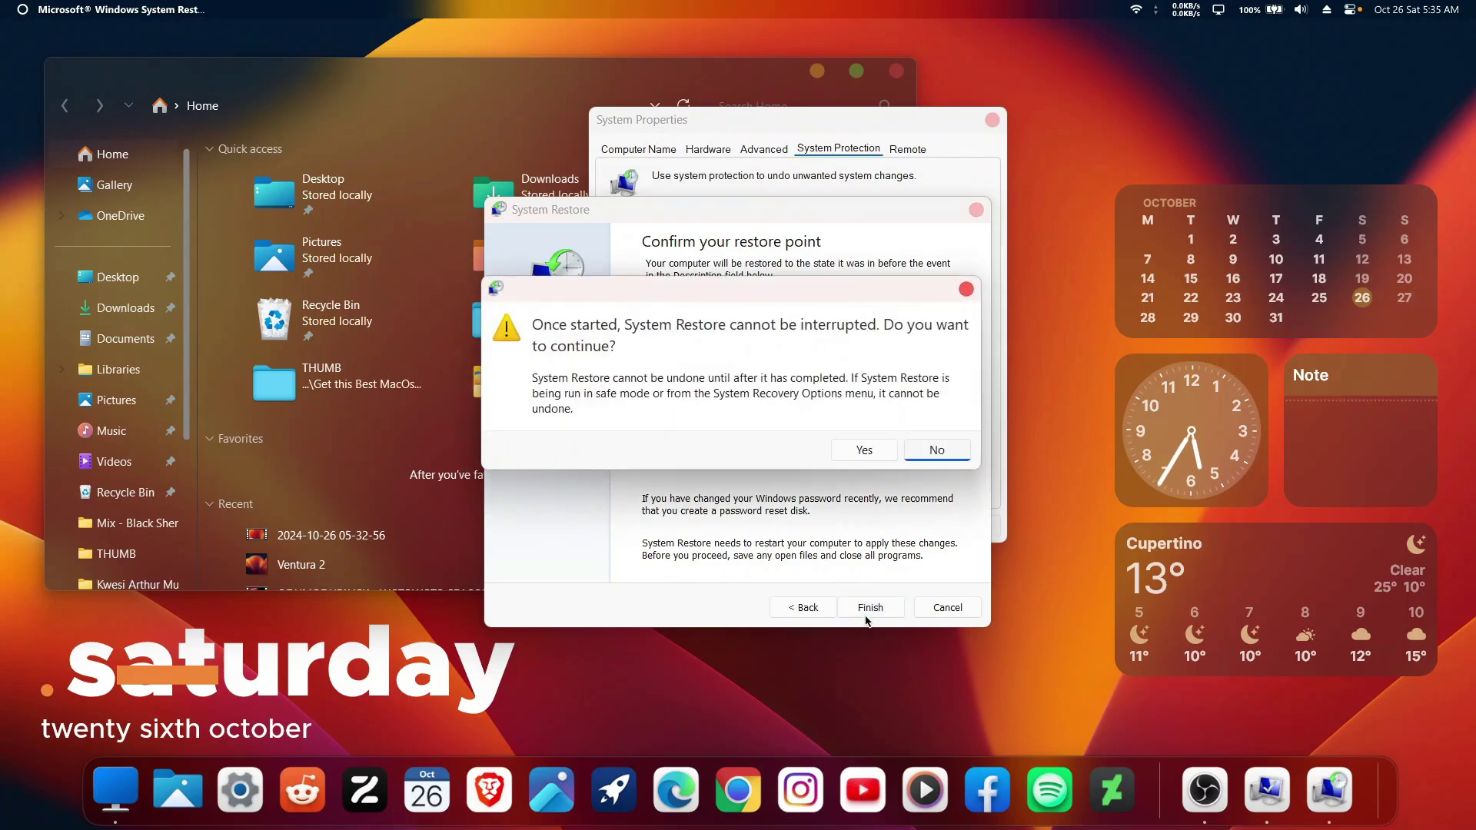
pyautogui.click(938, 450)
pyautogui.click(973, 213)
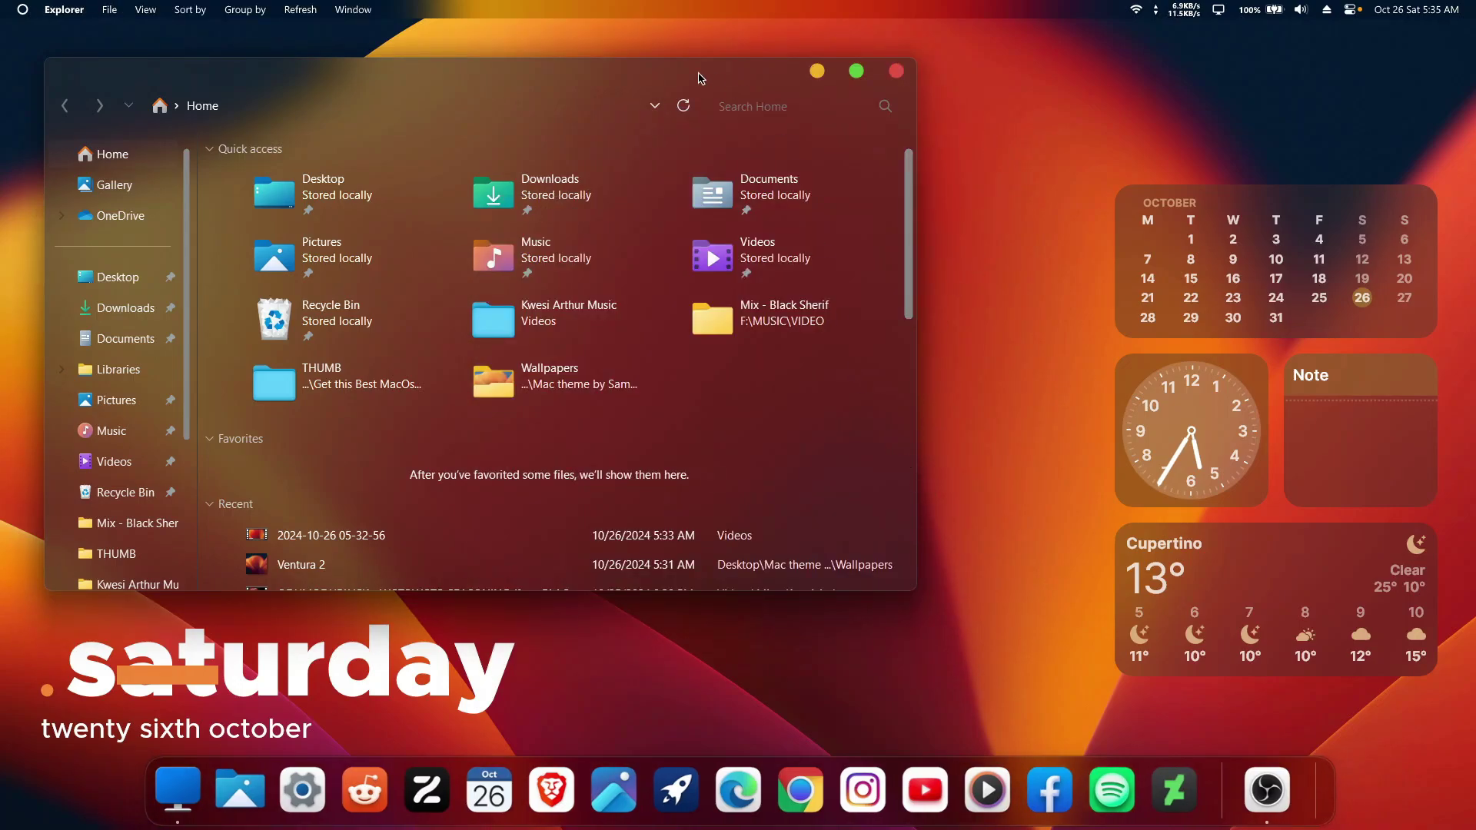
pyautogui.moveTo(693, 74); pyautogui.dragTo(724, 75)
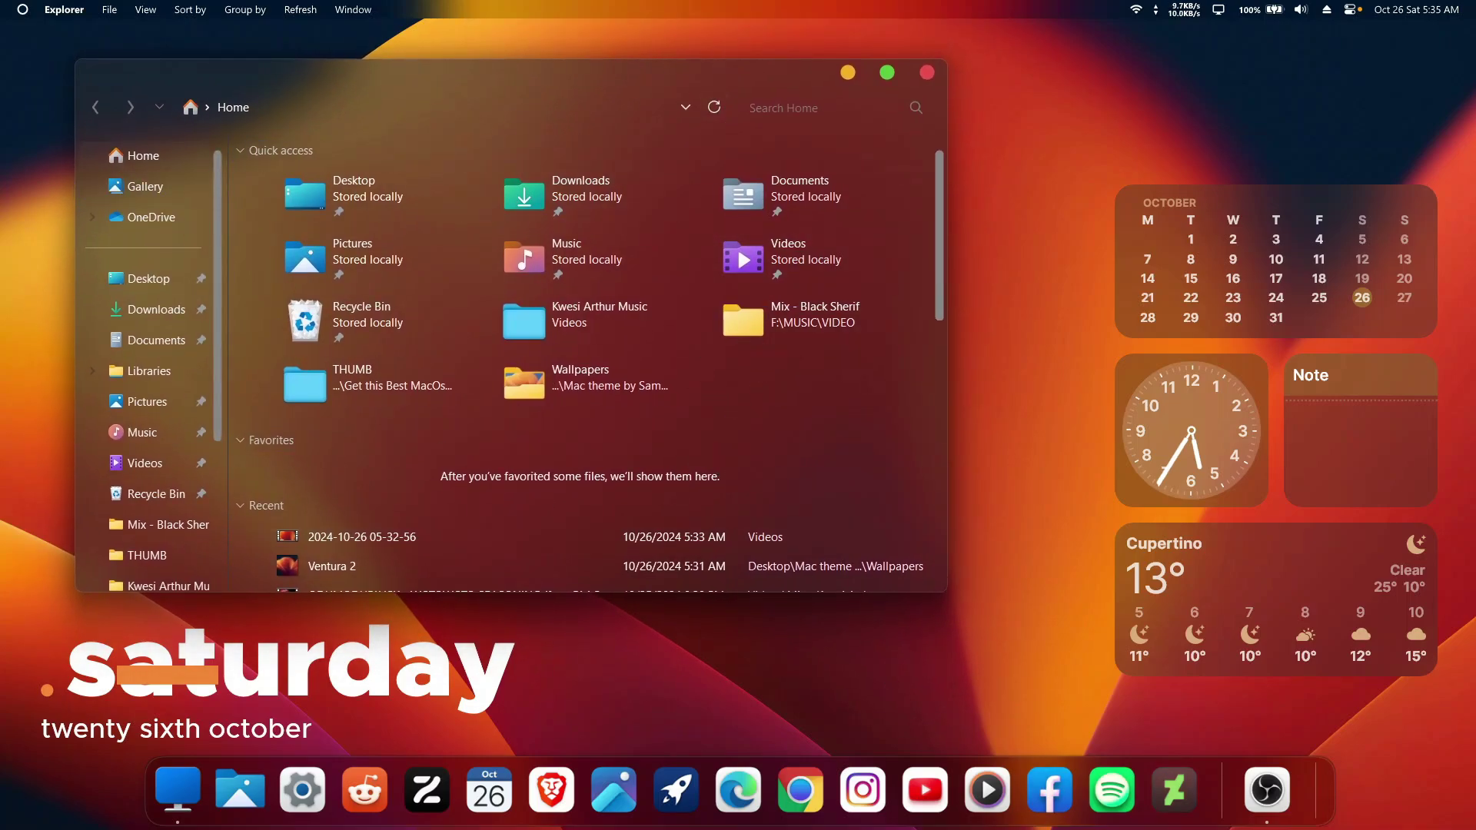
# Step: Close File Explorer and set MyDockFinder's Start on boot method to Don't start on boot
pyautogui.click(929, 73)
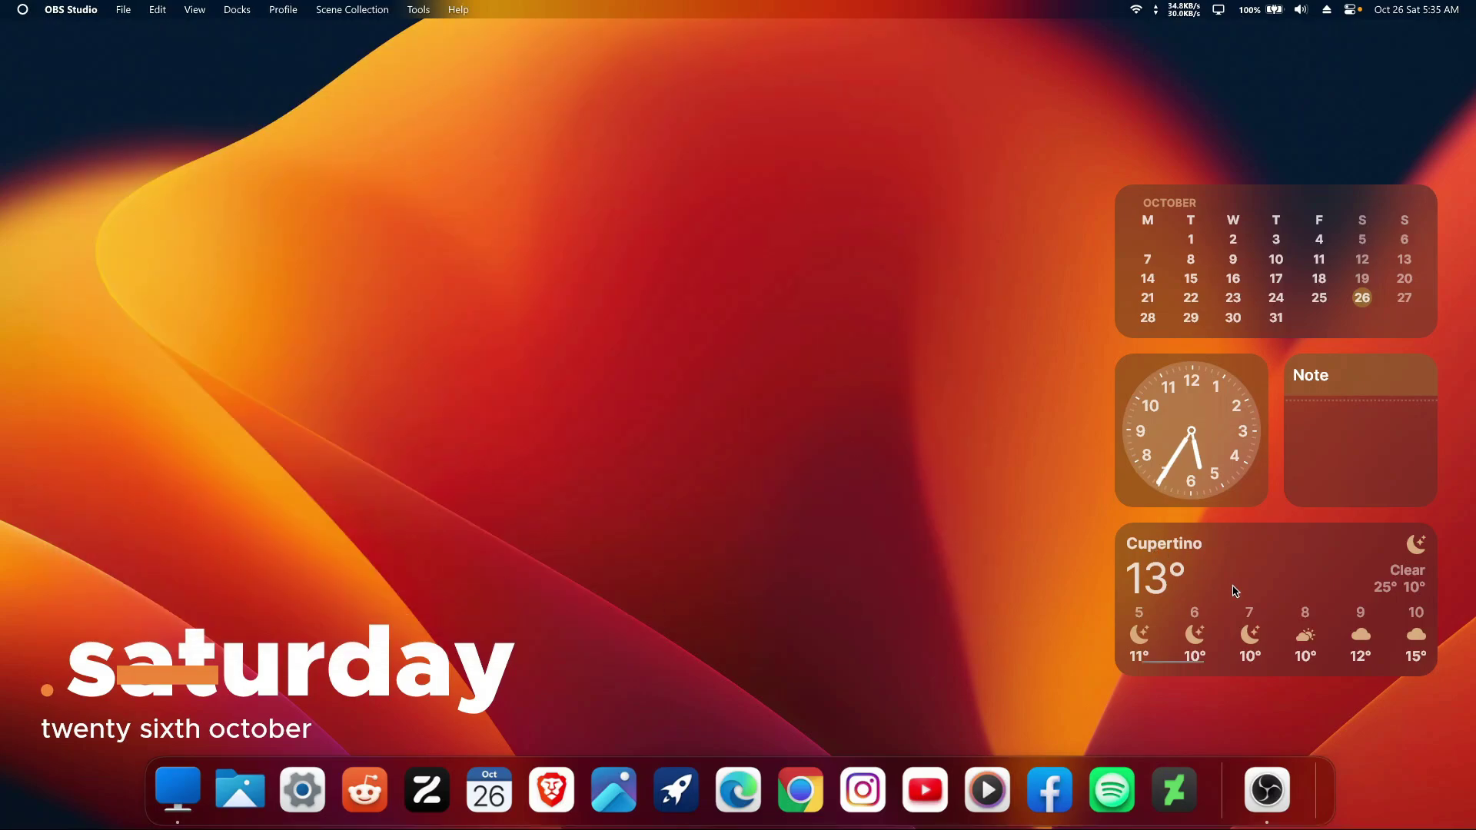
pyautogui.moveTo(1239, 579)
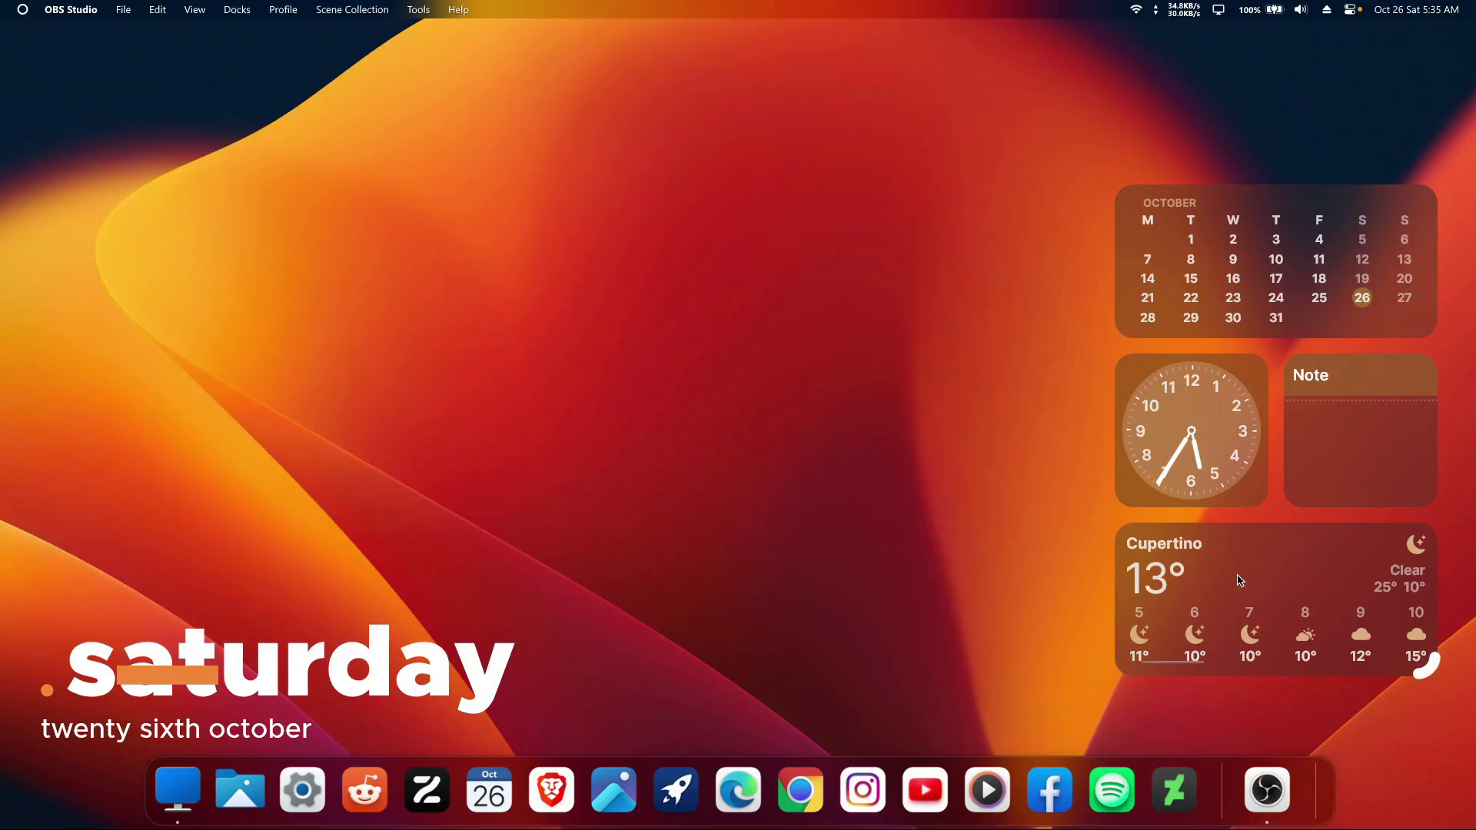
pyautogui.rightClick(1221, 784)
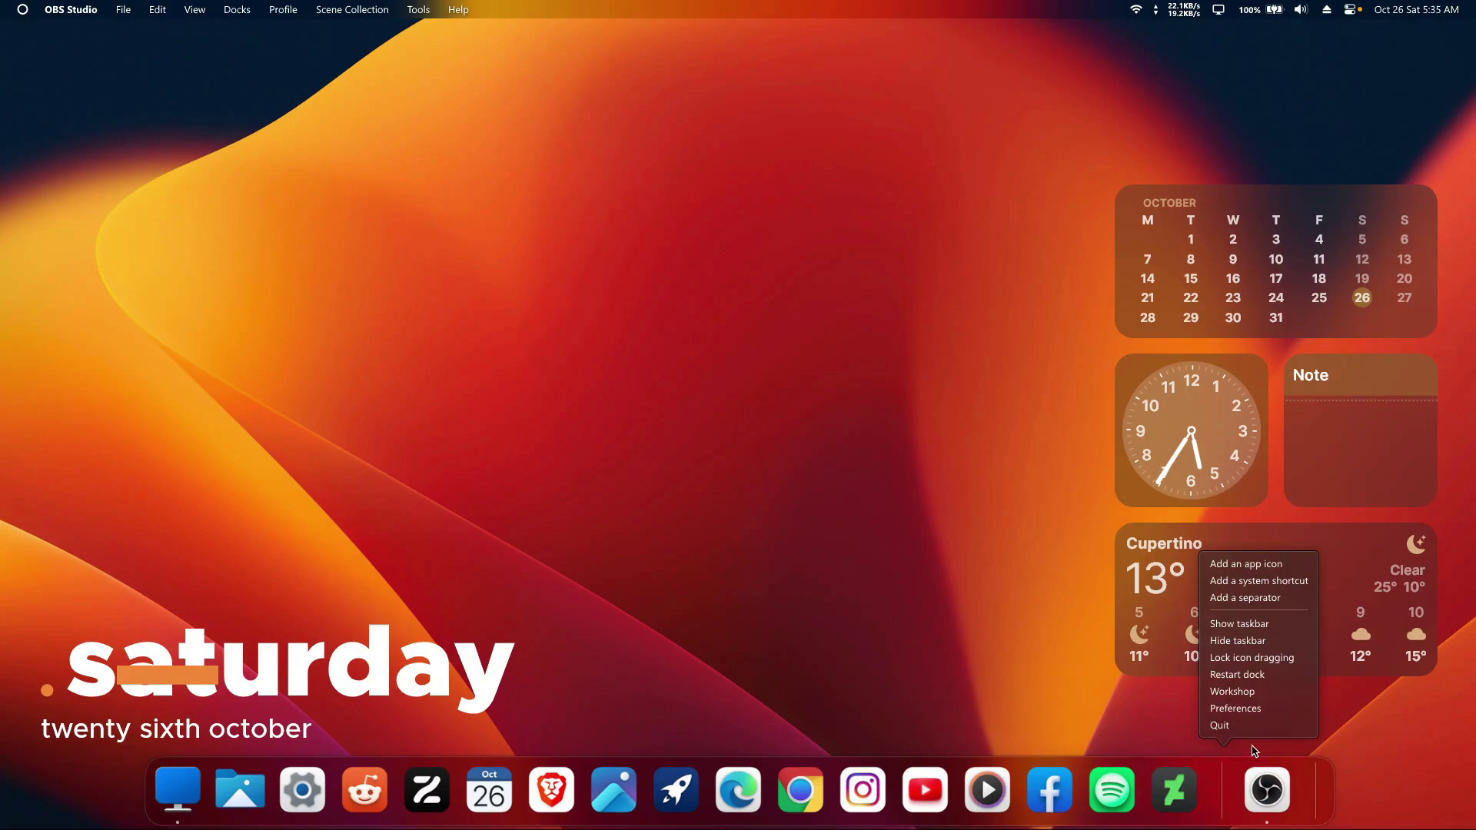
pyautogui.click(1260, 709)
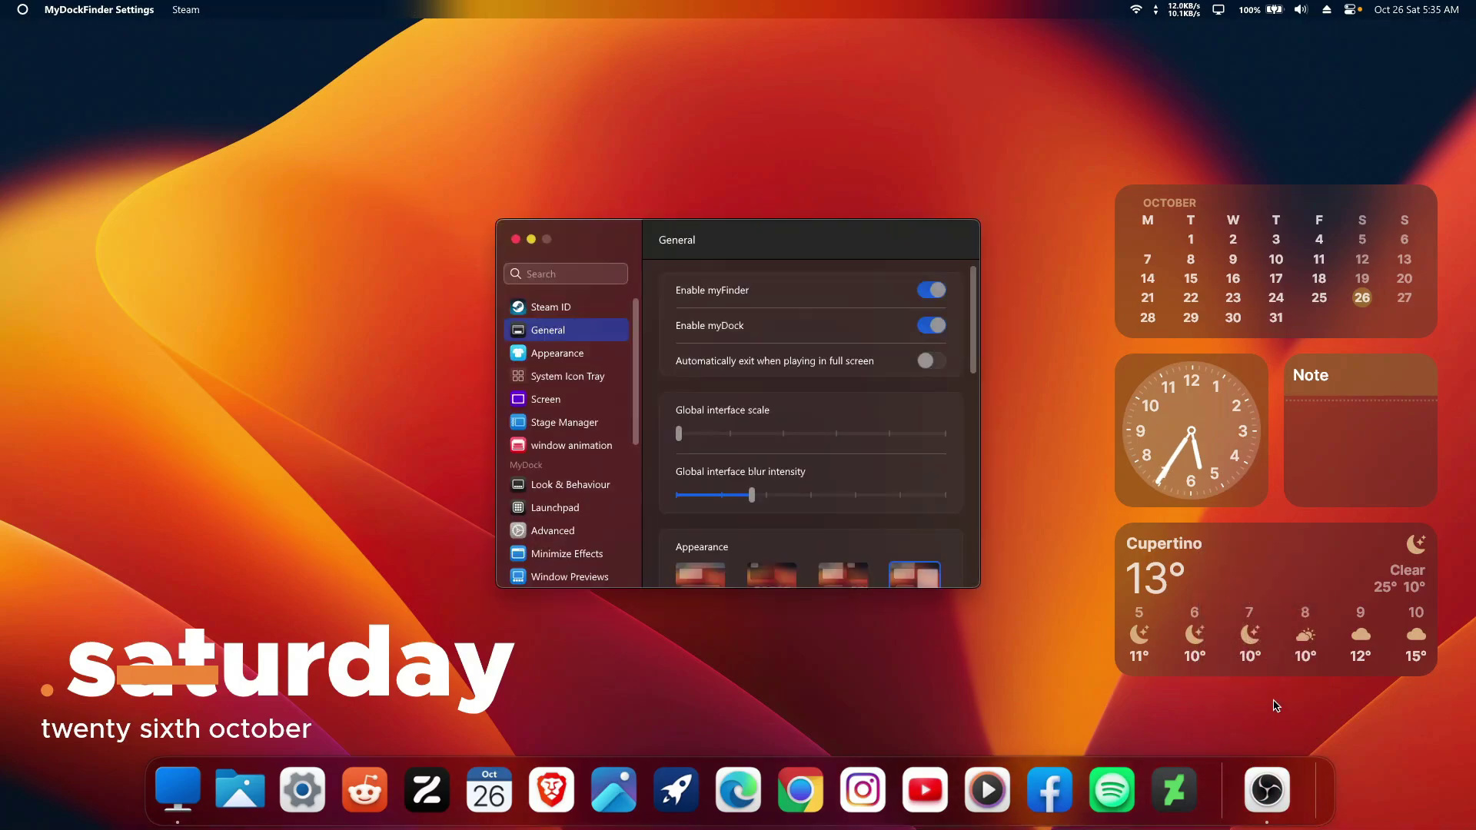
pyautogui.scroll(-3, 759, 388)
pyautogui.scroll(-4, 759, 389)
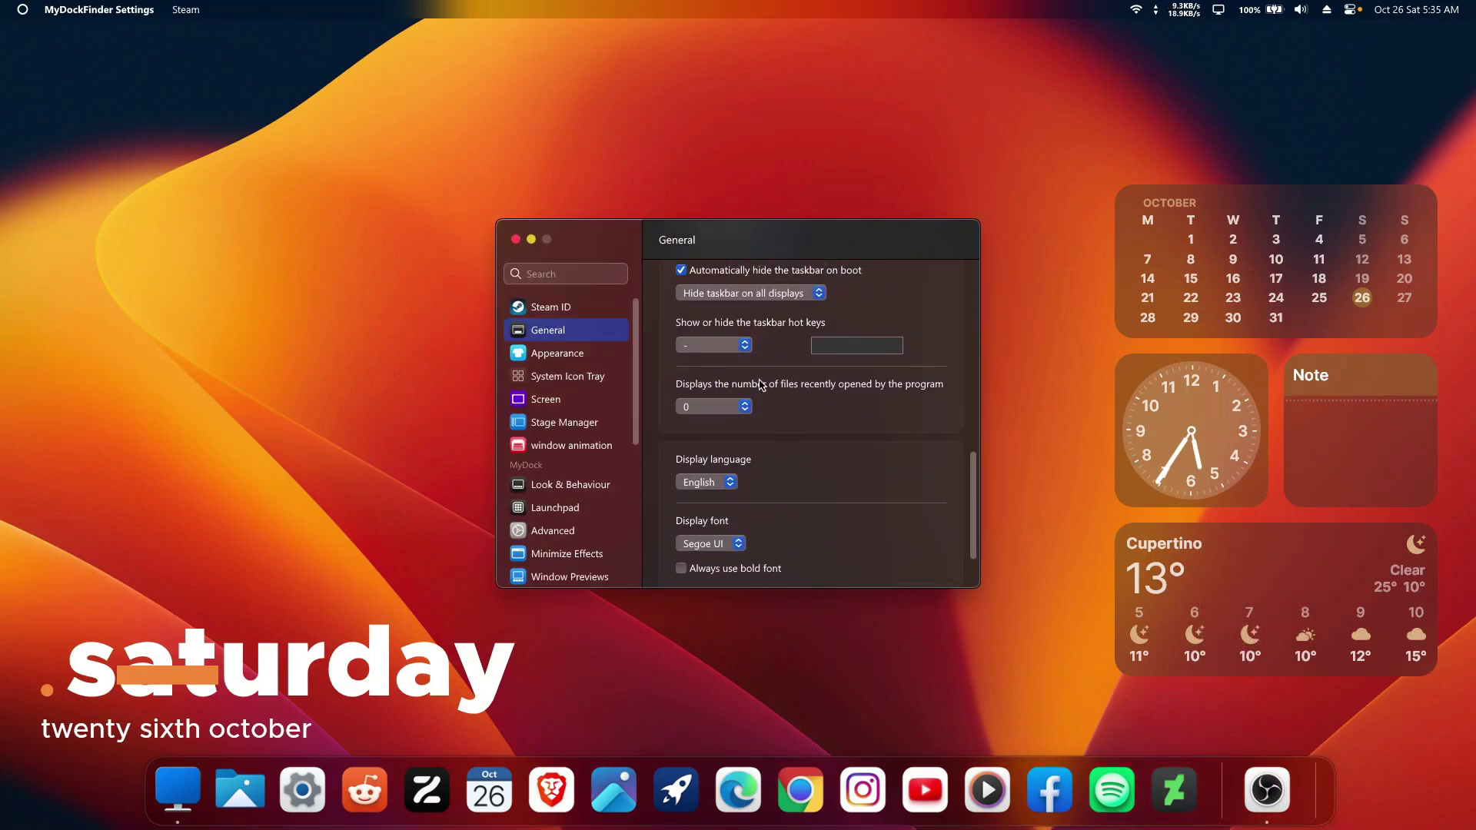
pyautogui.scroll(3, 761, 392)
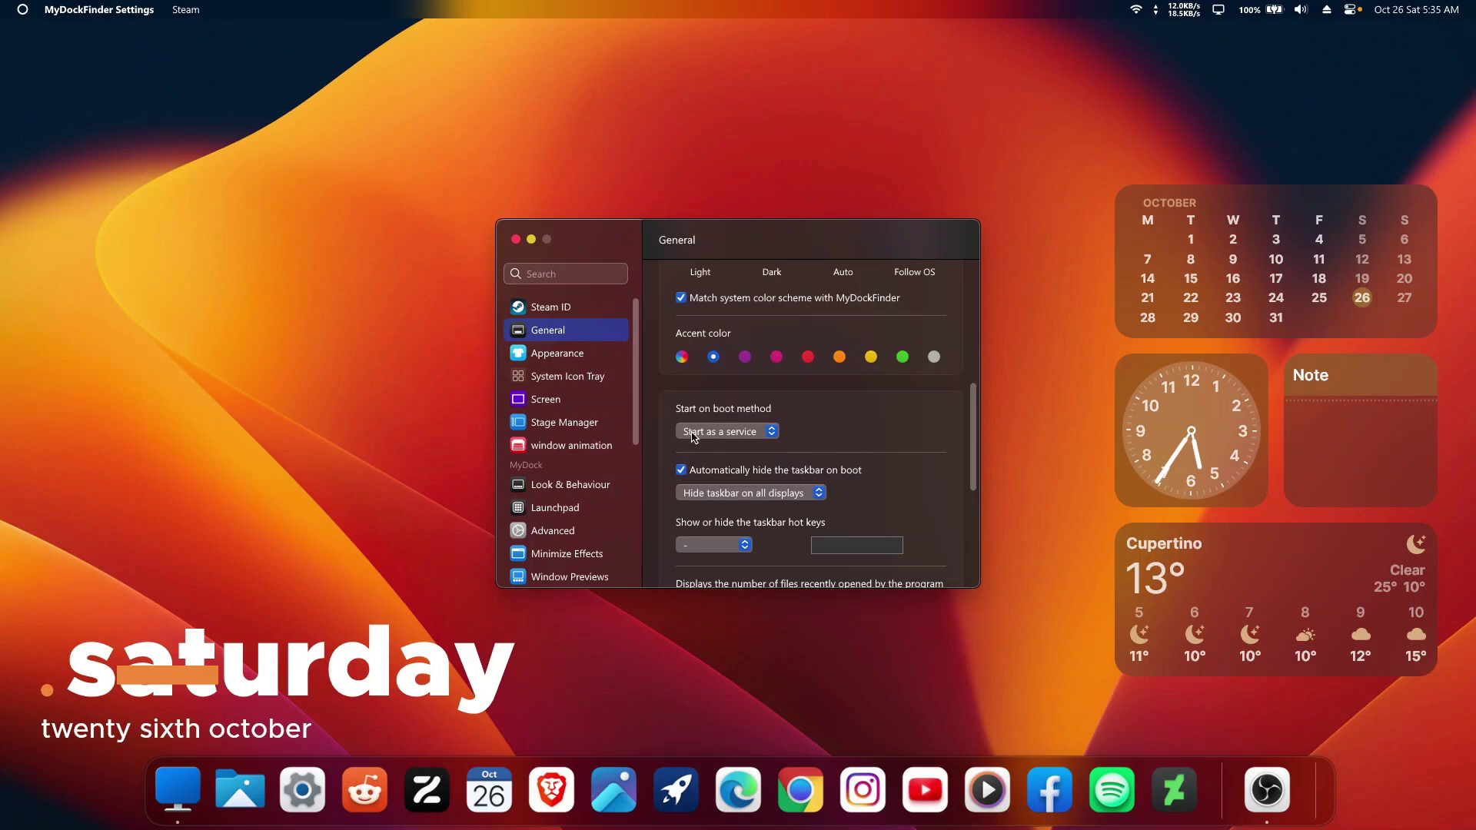
pyautogui.click(768, 430)
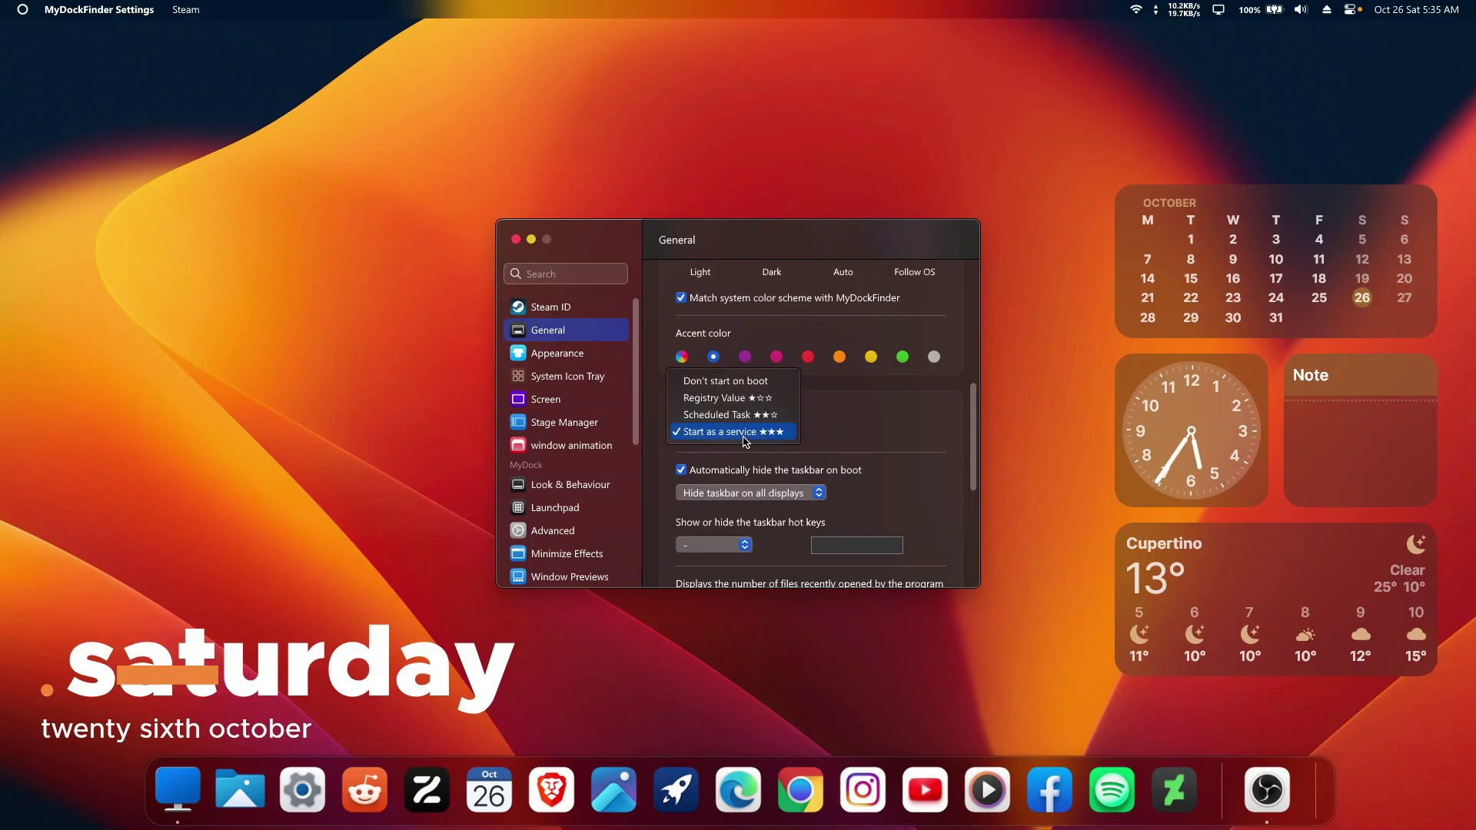
pyautogui.click(733, 385)
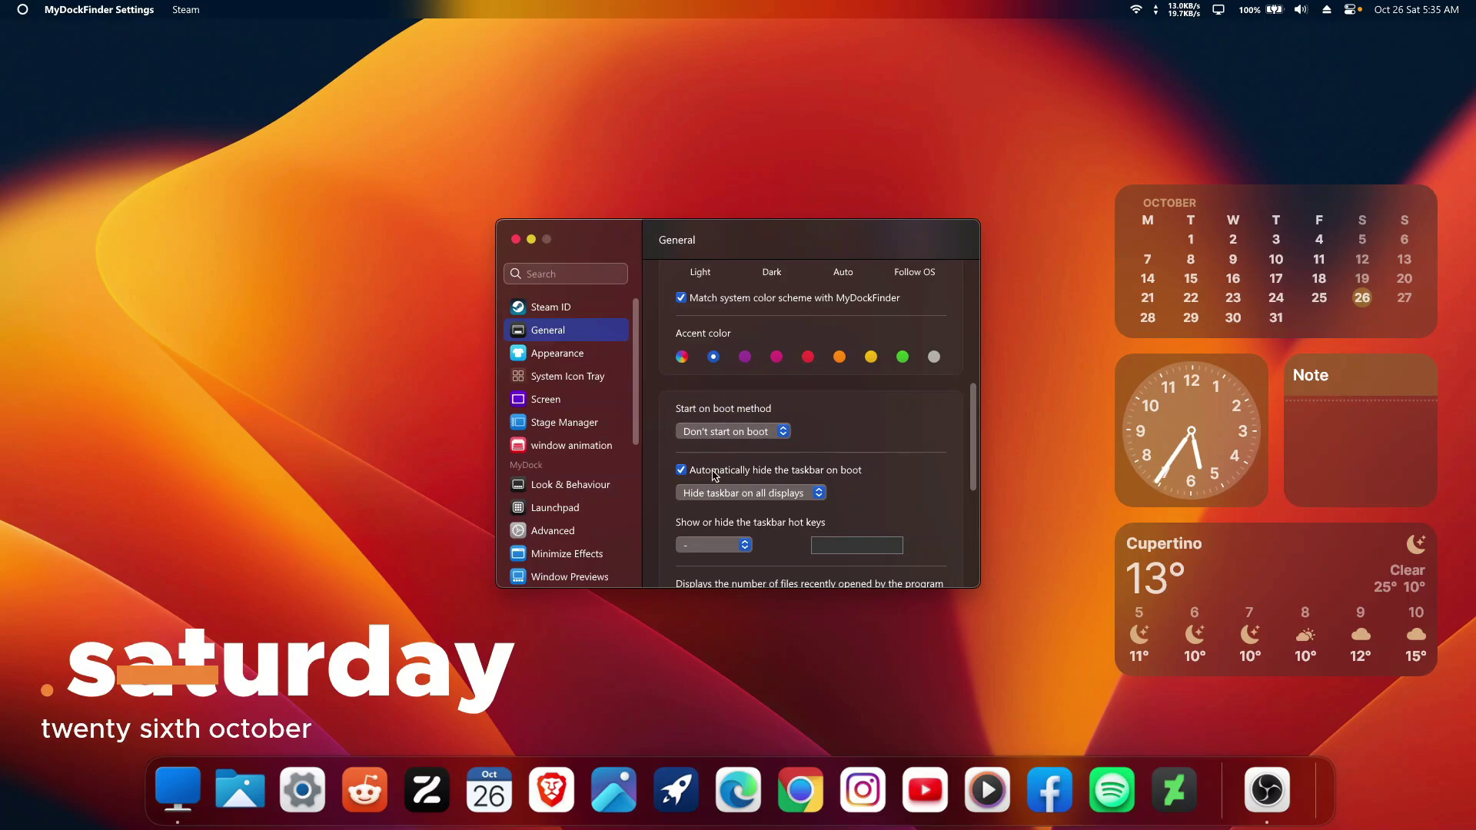
pyautogui.click(516, 239)
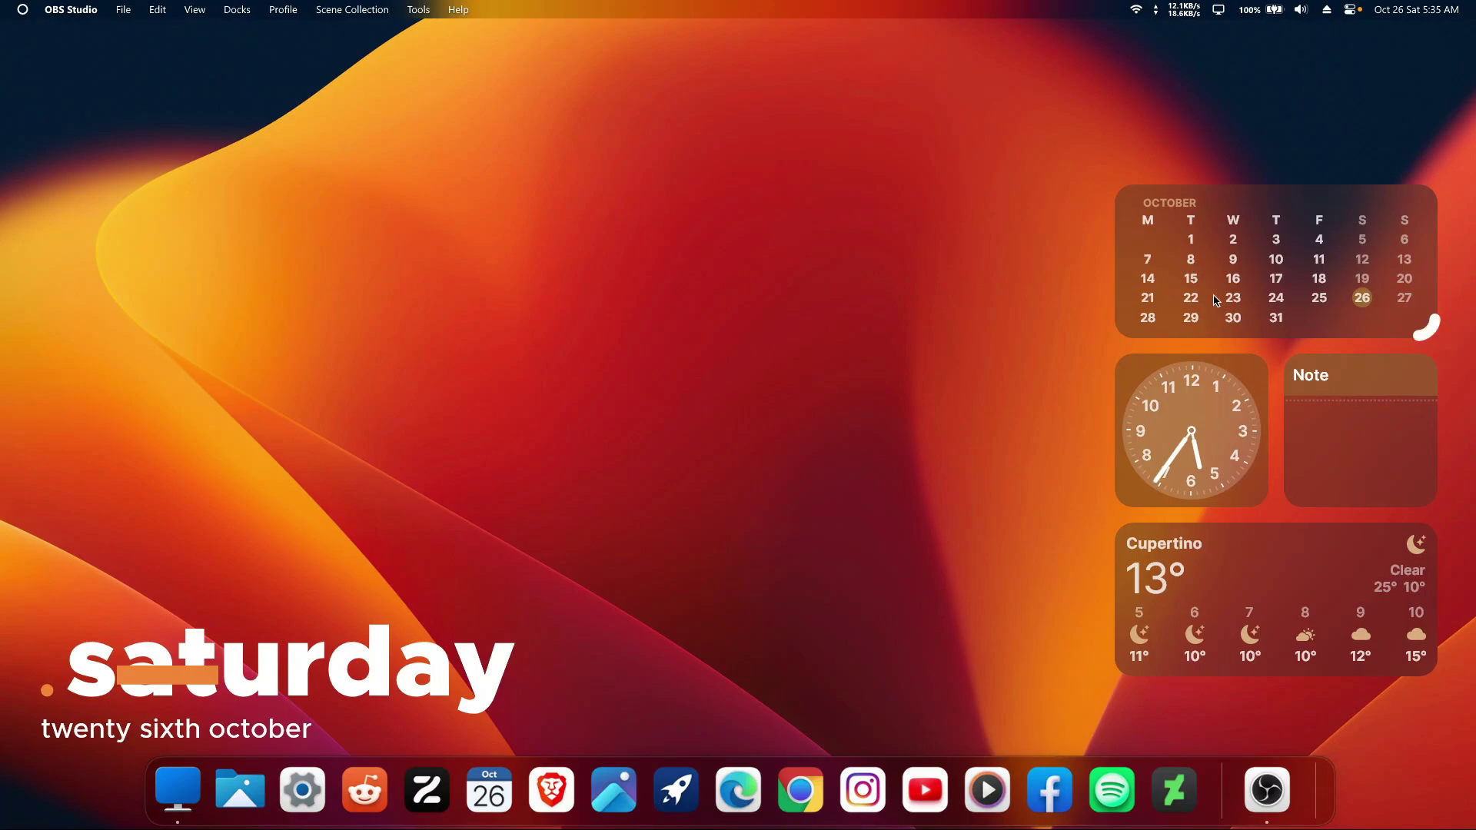
# Step: Switch uWidgets' General setting Run on startup to Off, then close uWidgets
pyautogui.rightClick(1203, 267)
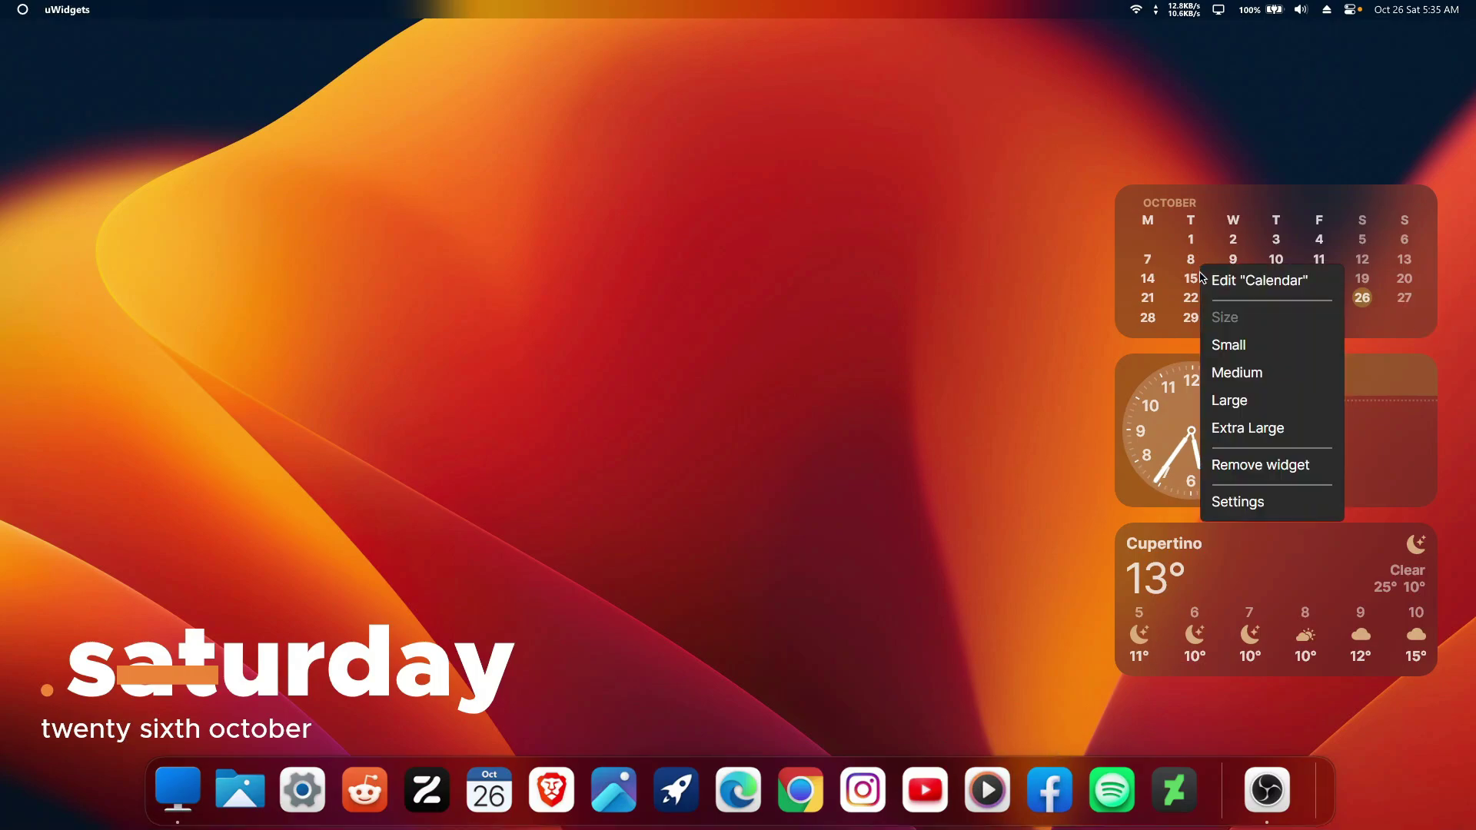
pyautogui.click(1228, 501)
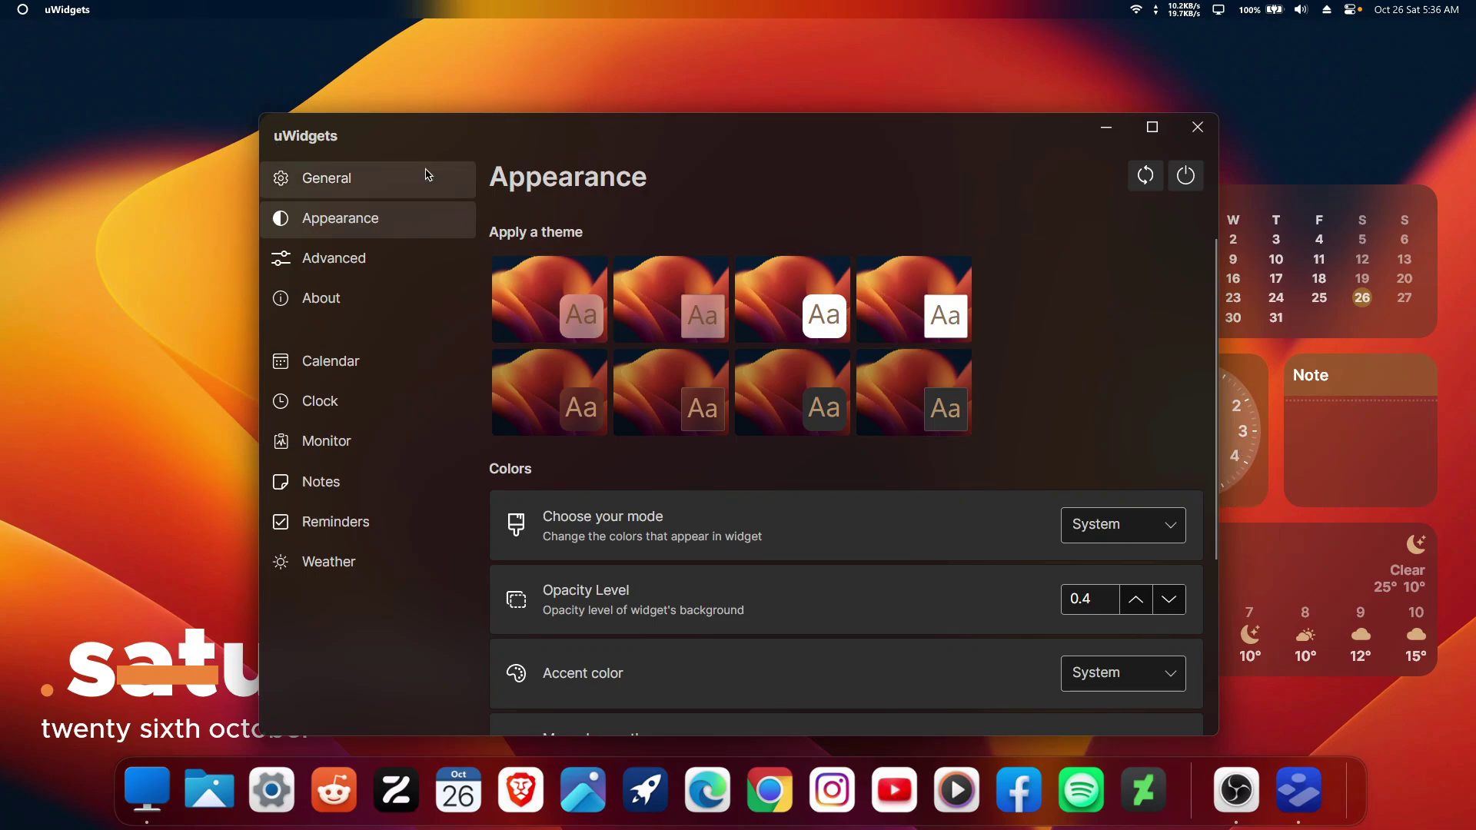
pyautogui.click(424, 174)
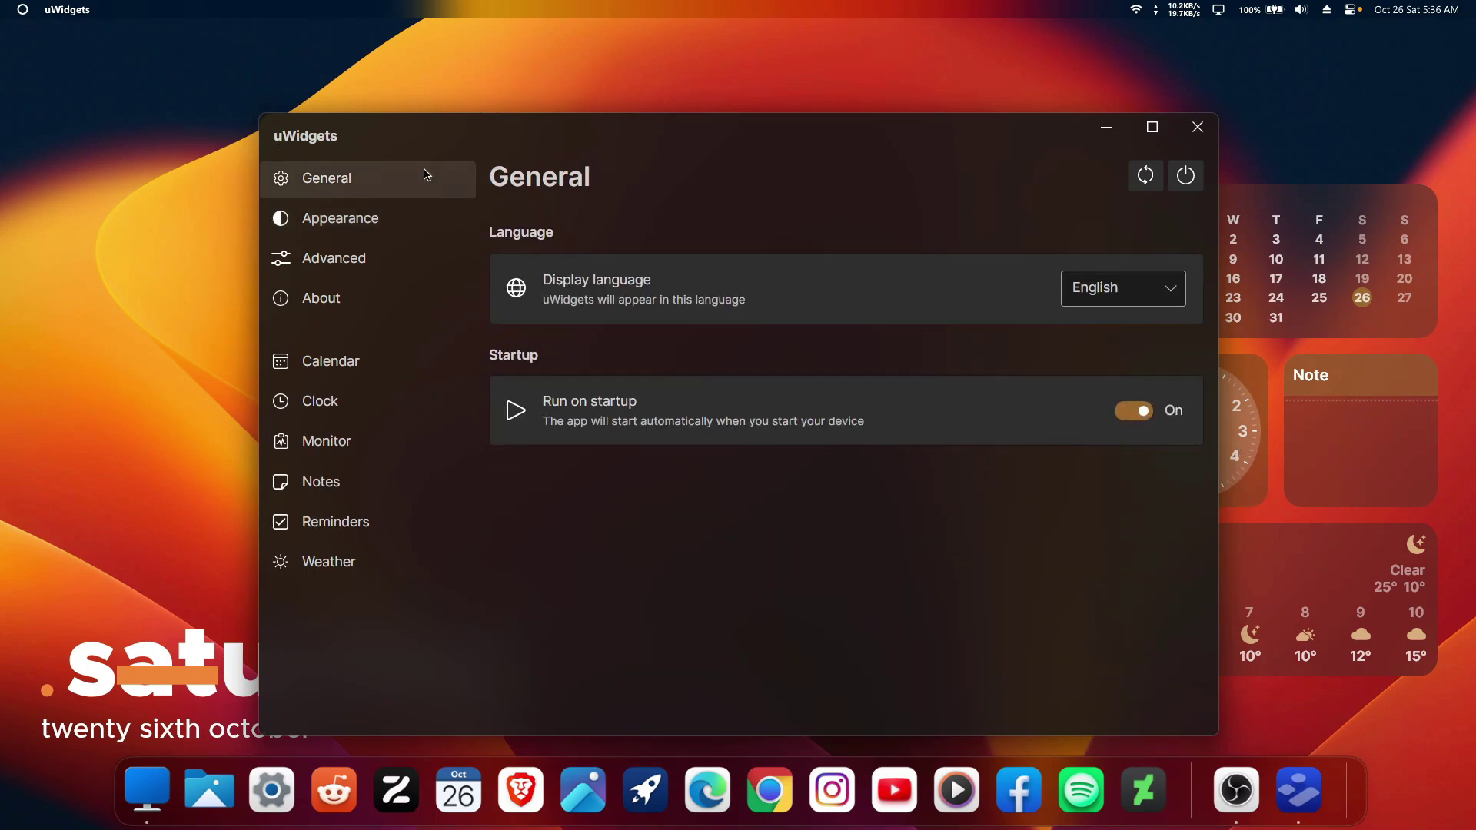
pyautogui.click(1128, 419)
pyautogui.click(1186, 179)
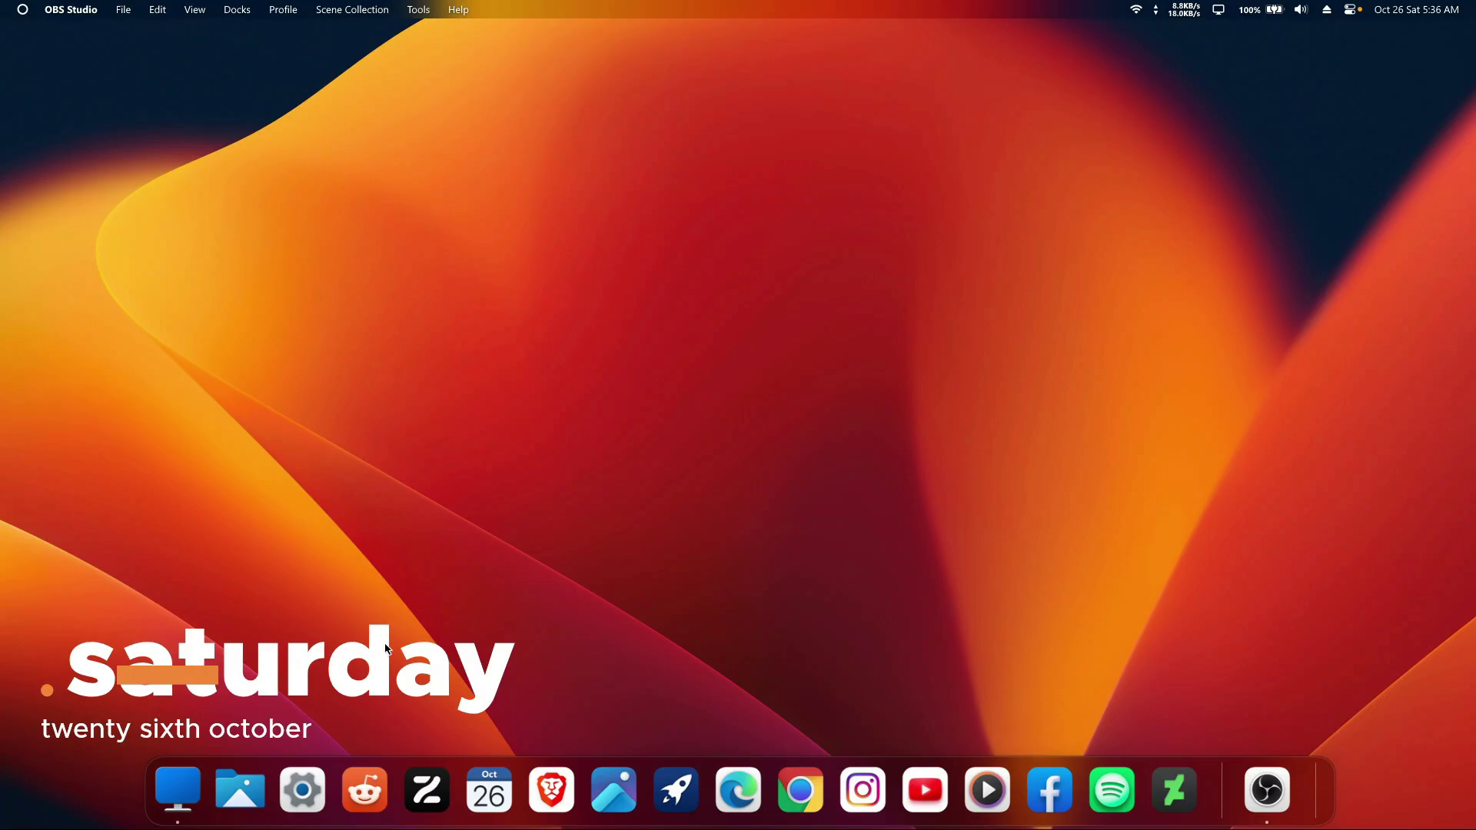
# Step: Unload the Densa date skin and quit the Mac-style dock and top bar
pyautogui.rightClick(385, 648)
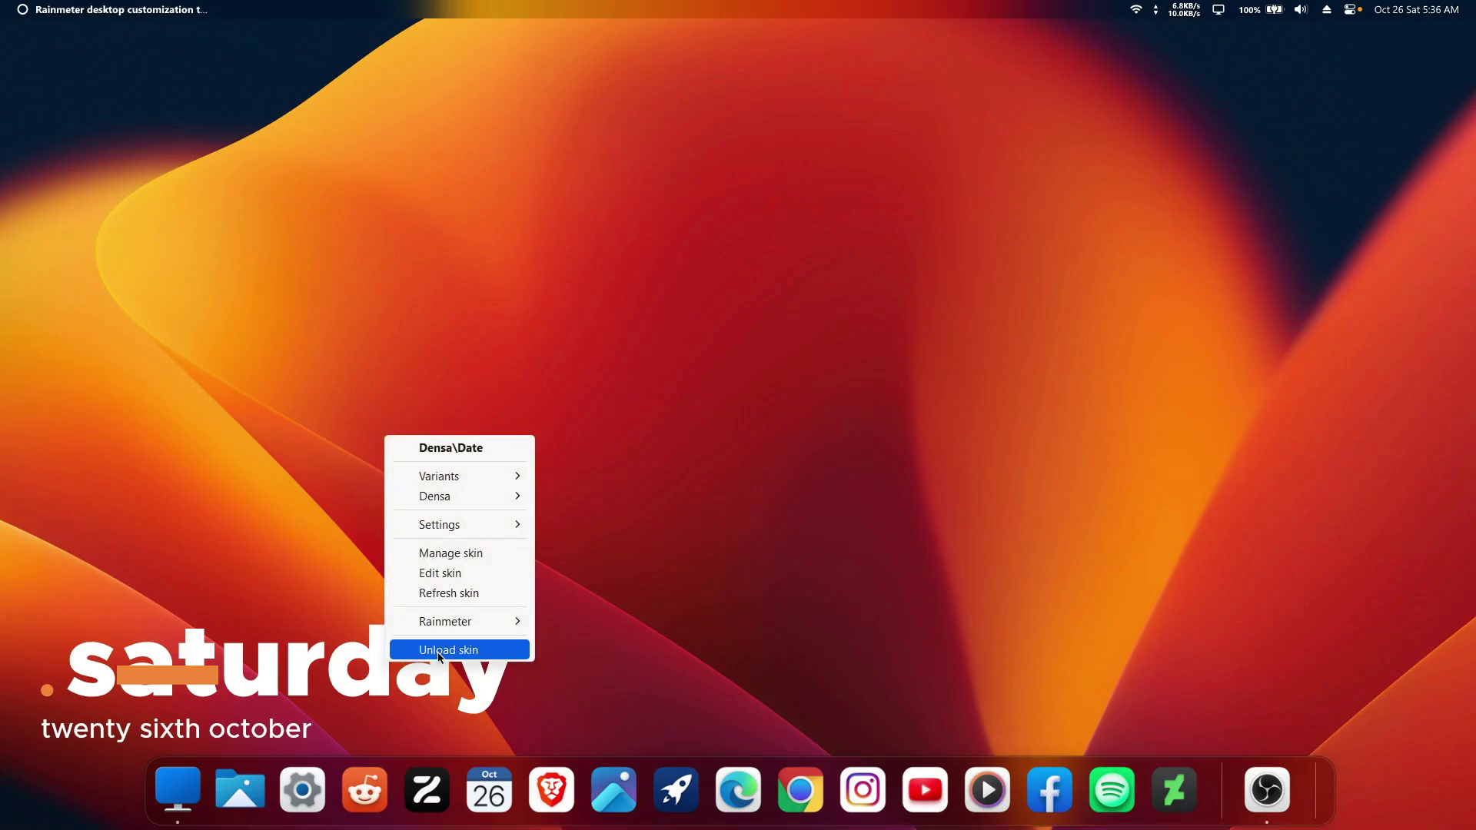
pyautogui.click(439, 651)
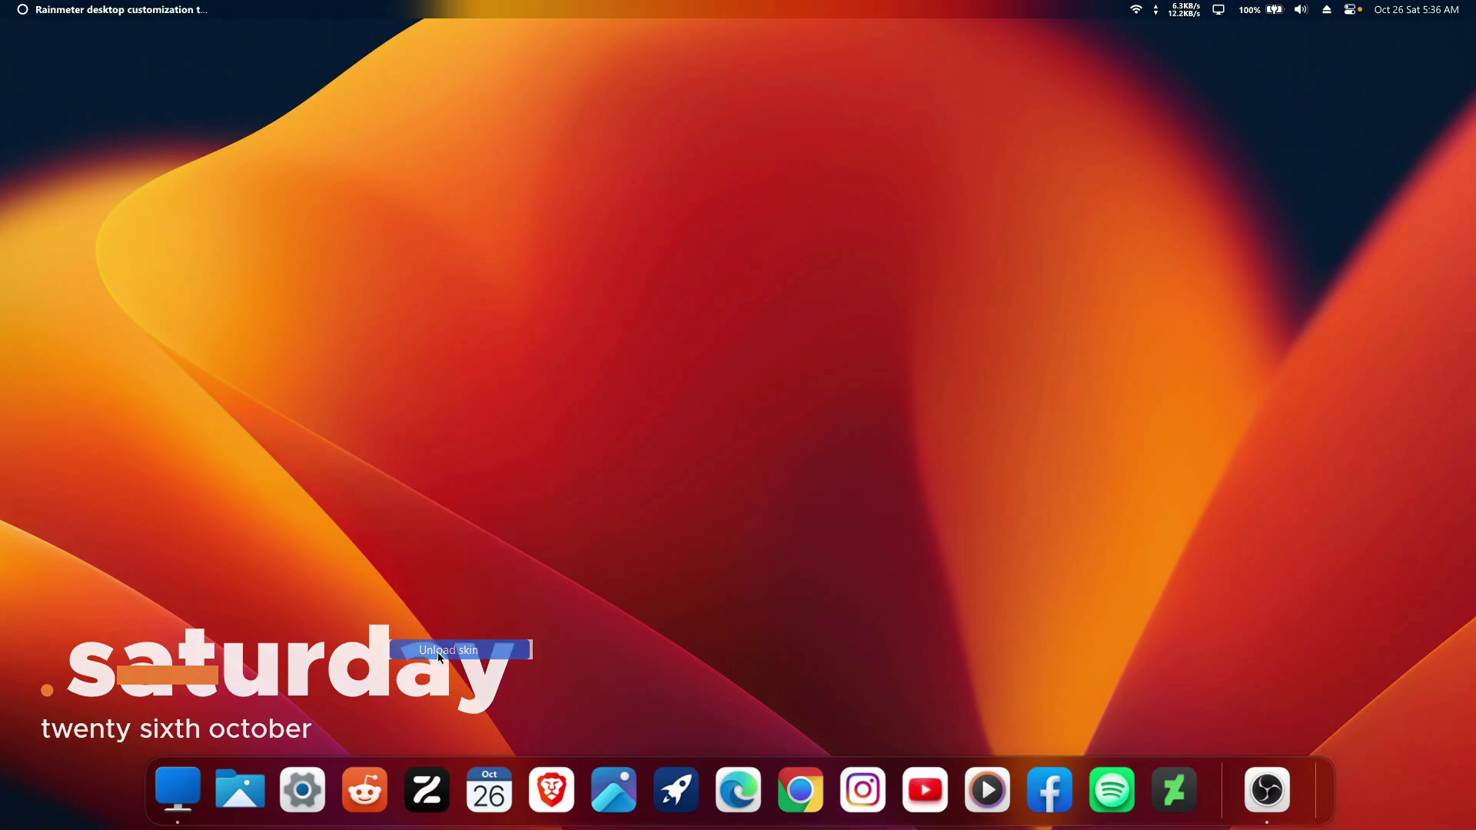
pyautogui.rightClick(1223, 781)
pyautogui.click(1241, 725)
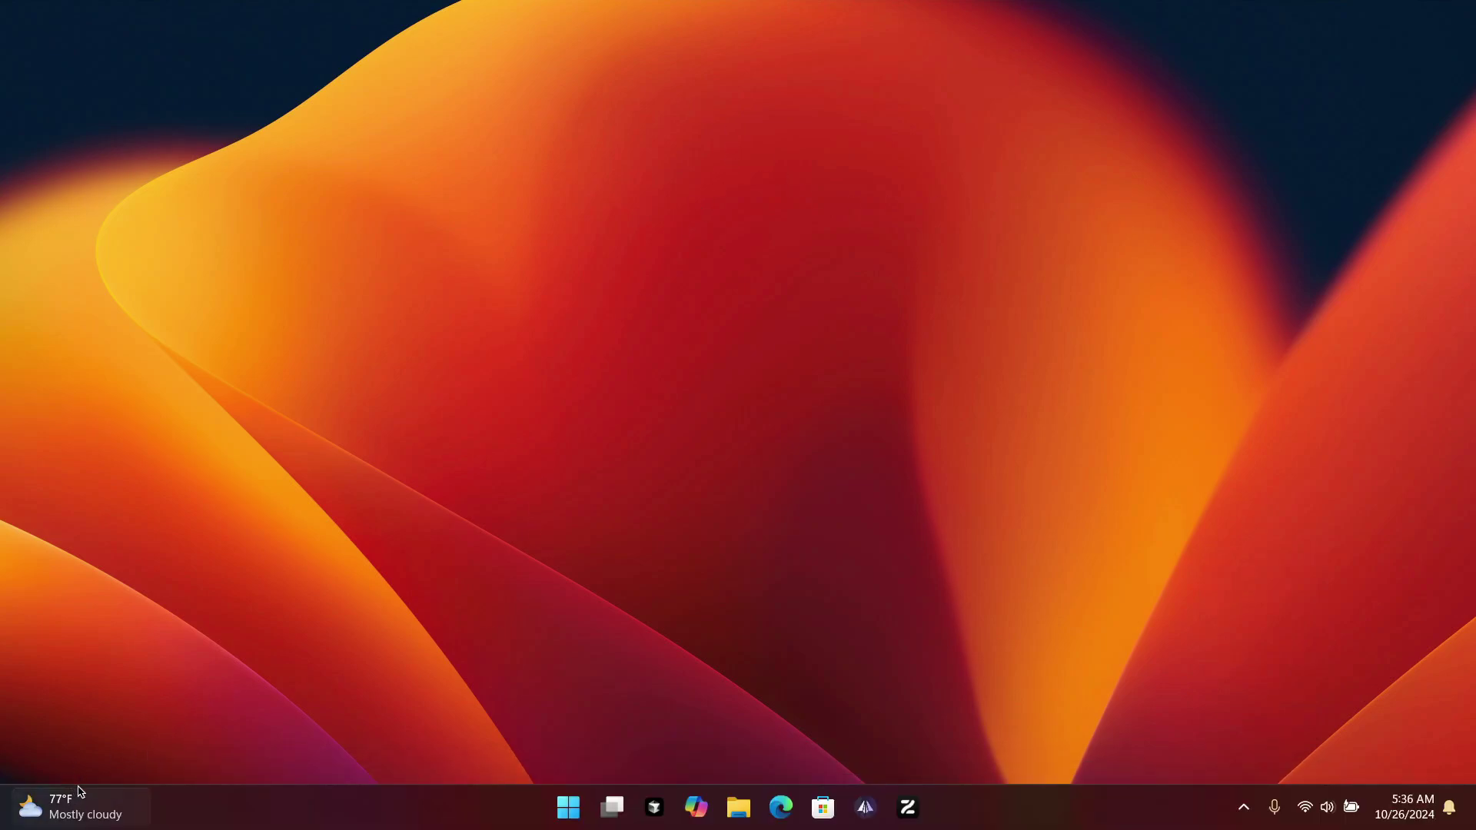
# Step: Open File Explorer on the Tweaks folder in Local Disk (C:)
pyautogui.click(567, 807)
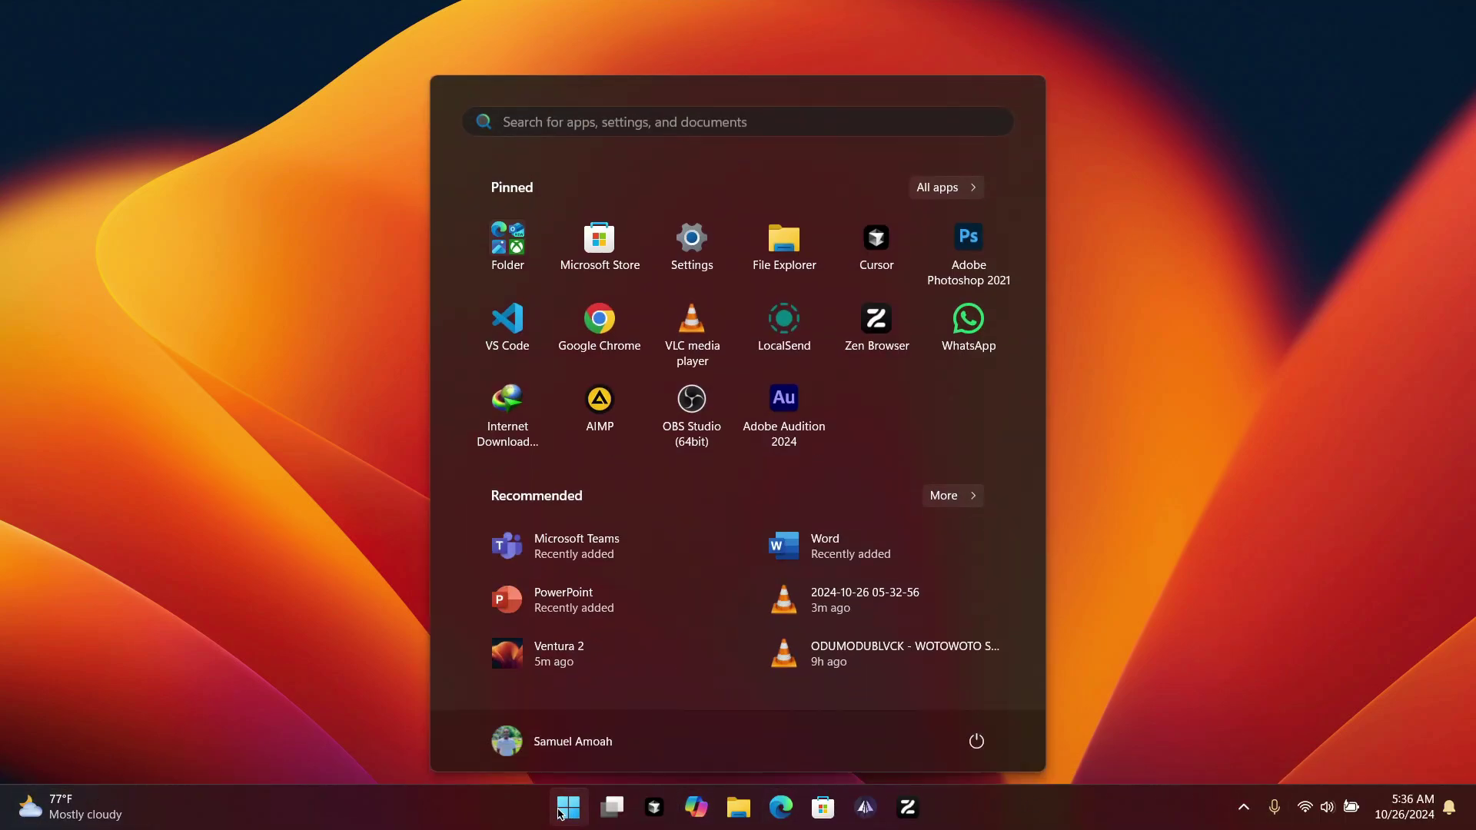
pyautogui.click(790, 265)
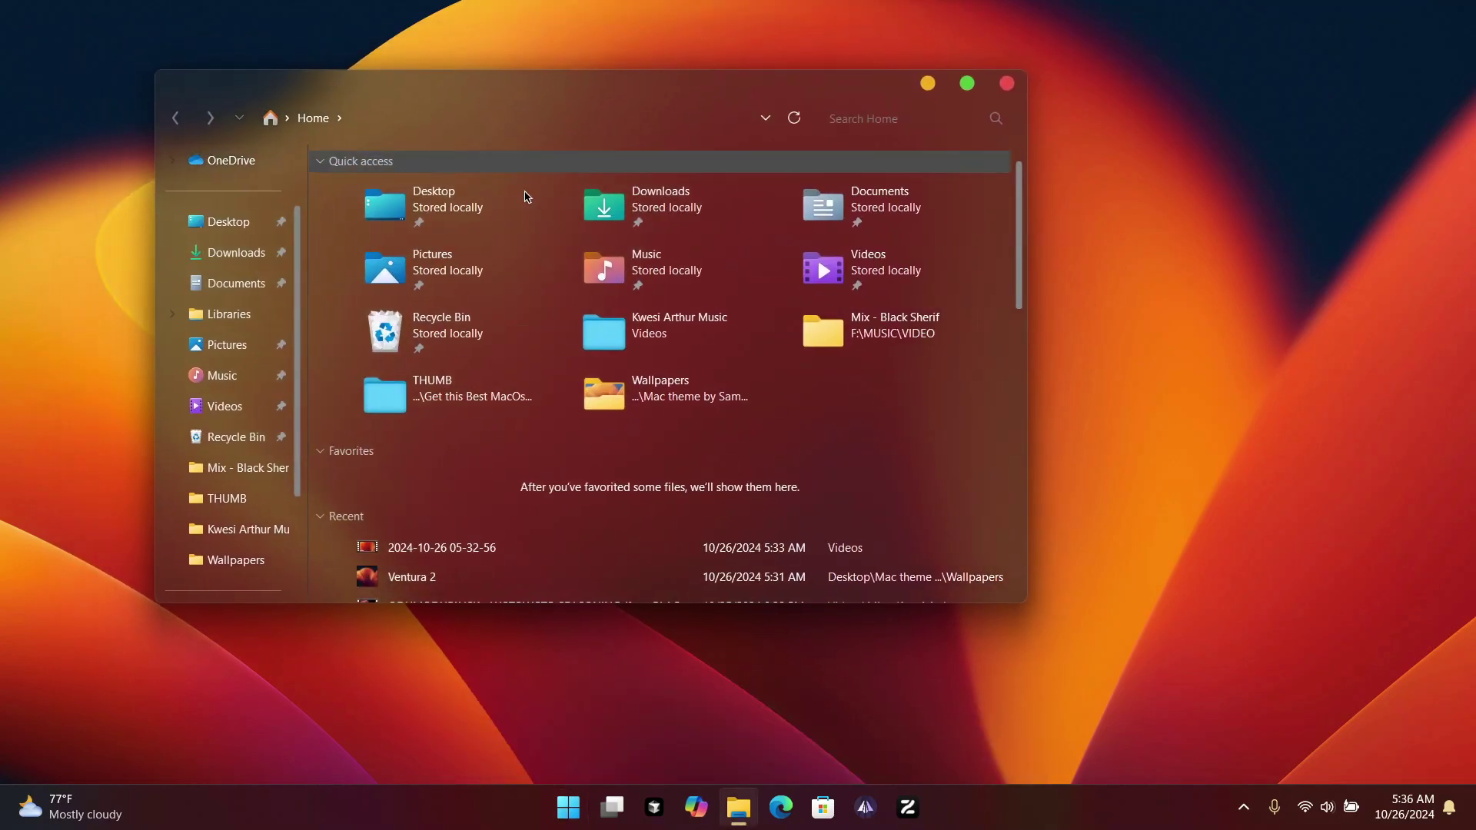
pyautogui.click(195, 499)
pyautogui.click(235, 539)
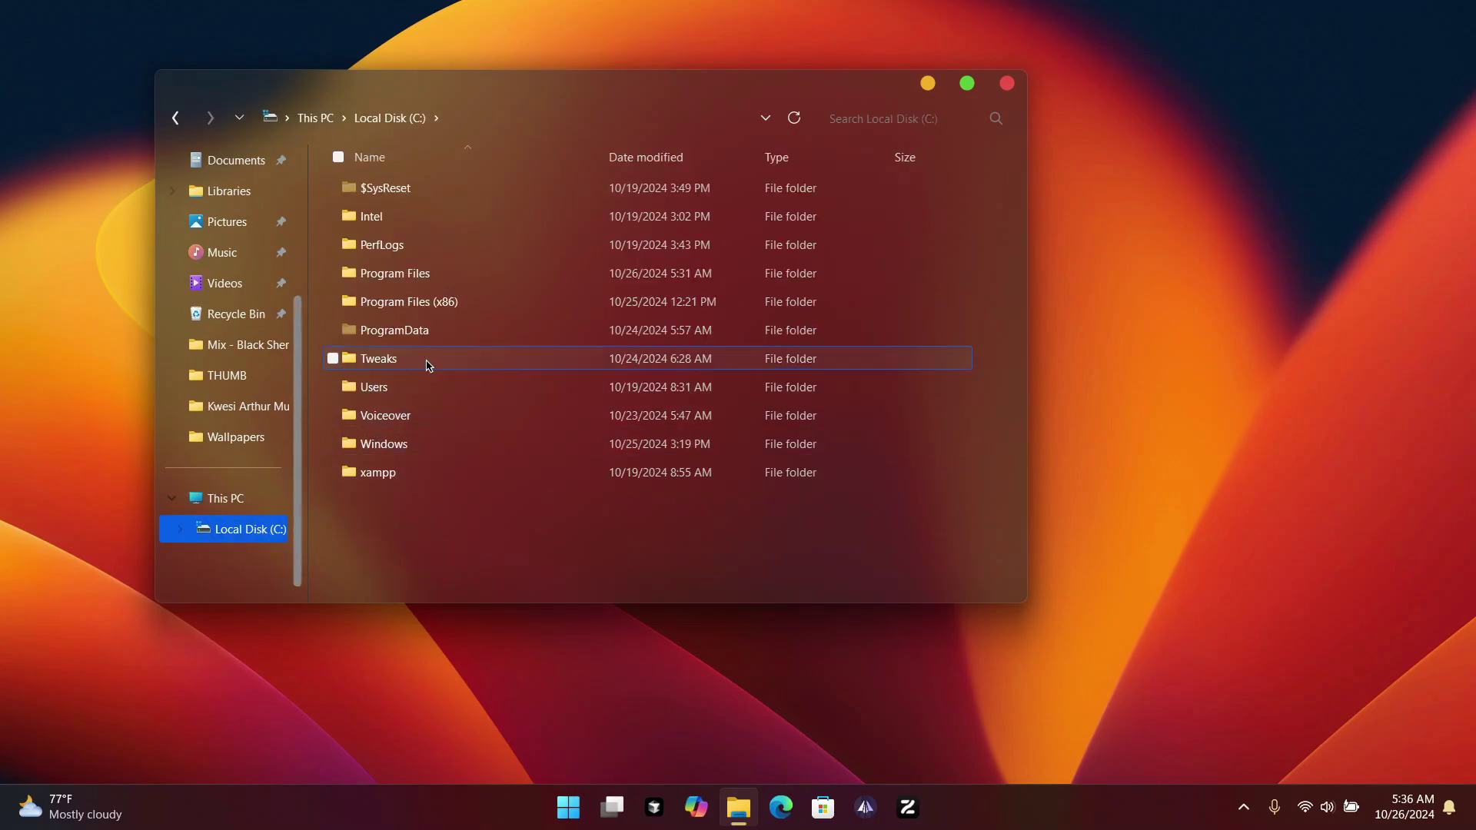
pyautogui.click(392, 369)
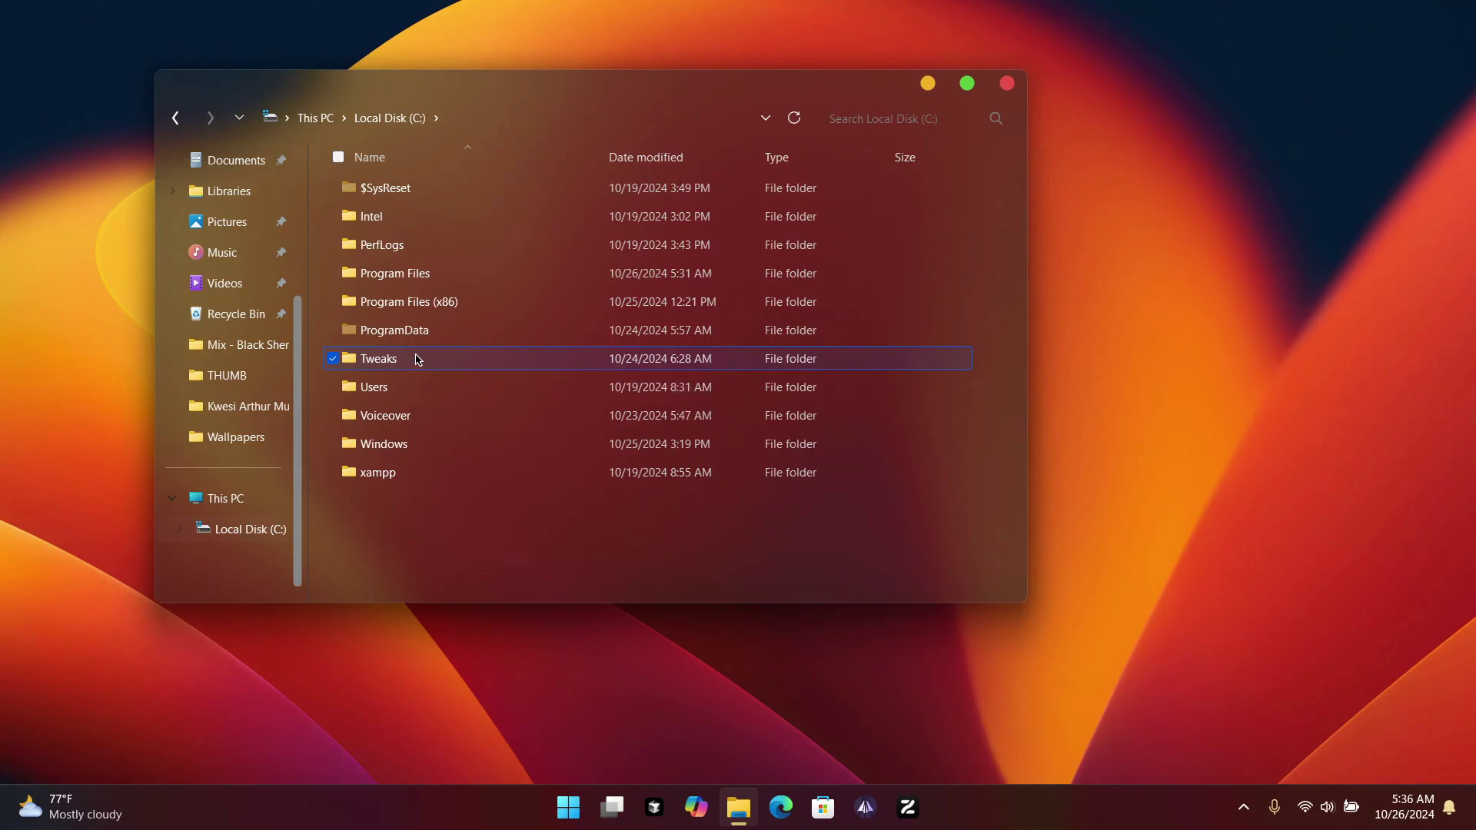
pyautogui.doubleClick(415, 359)
# Step: Peek into Leftsider V1.02, return to Tweaks, and select the oldnewexplorer folder
pyautogui.moveTo(474, 445); pyautogui.dragTo(500, 92)
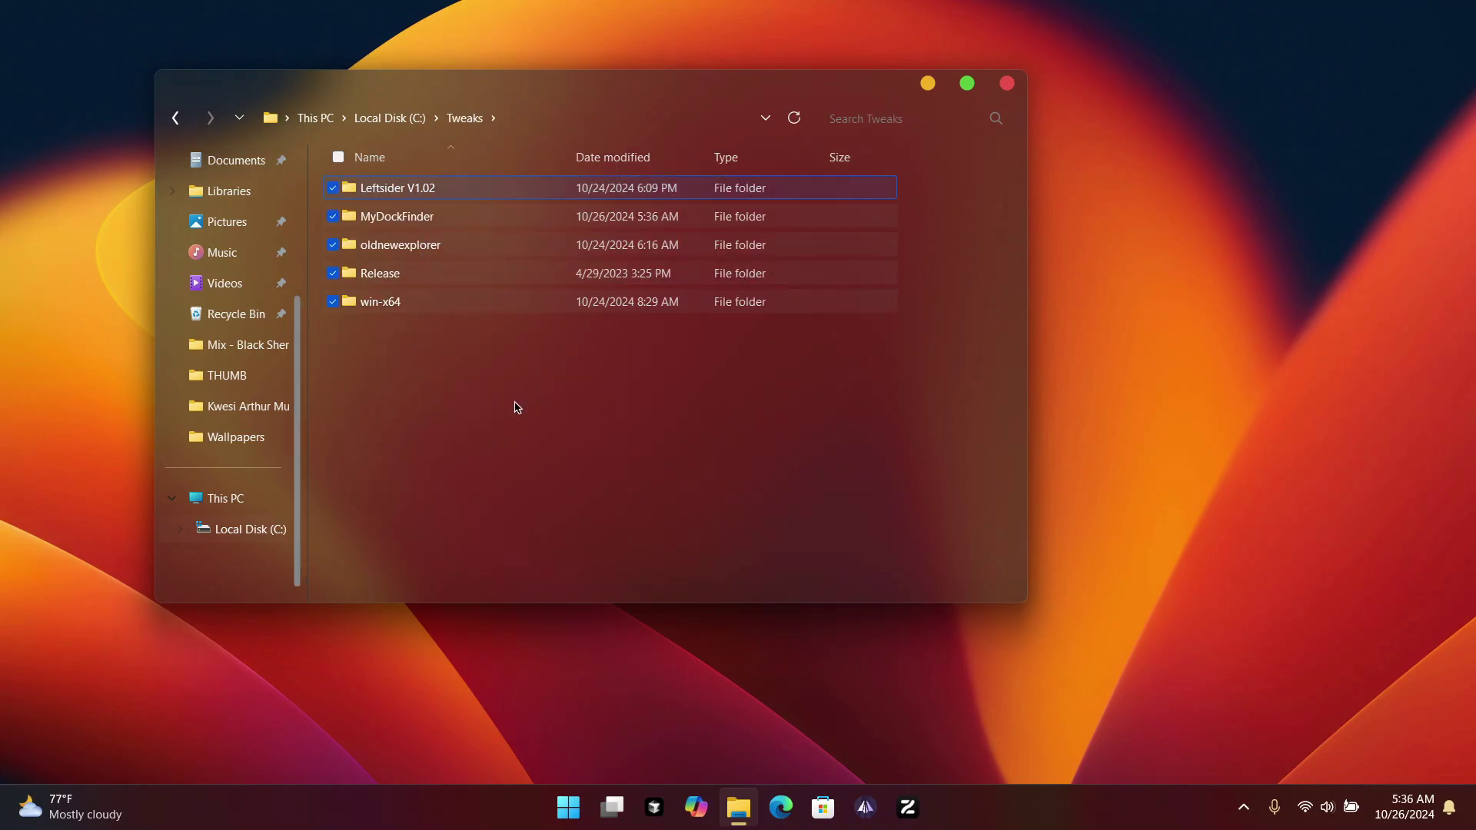
pyautogui.click(512, 414)
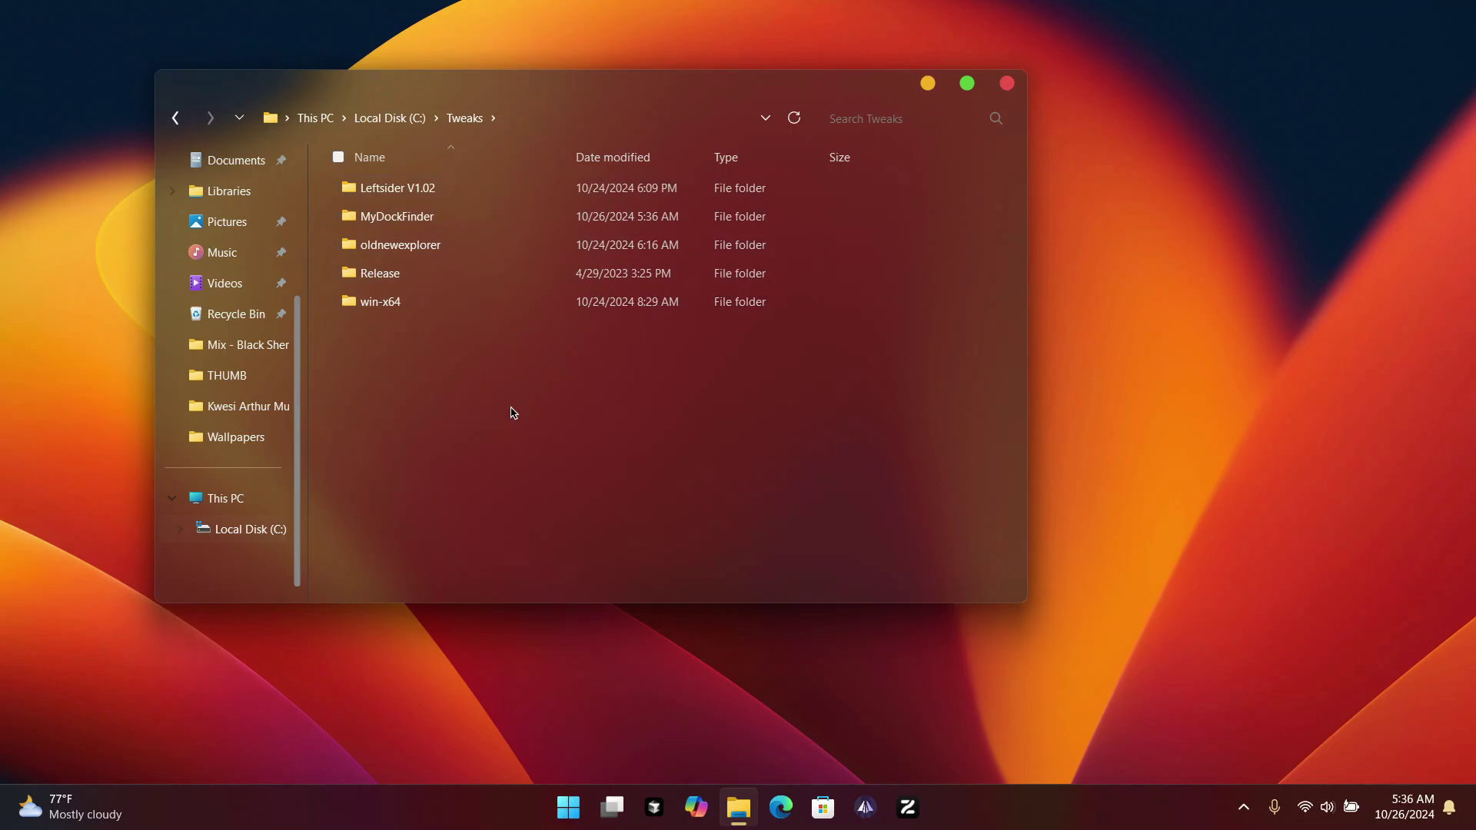
pyautogui.click(438, 187)
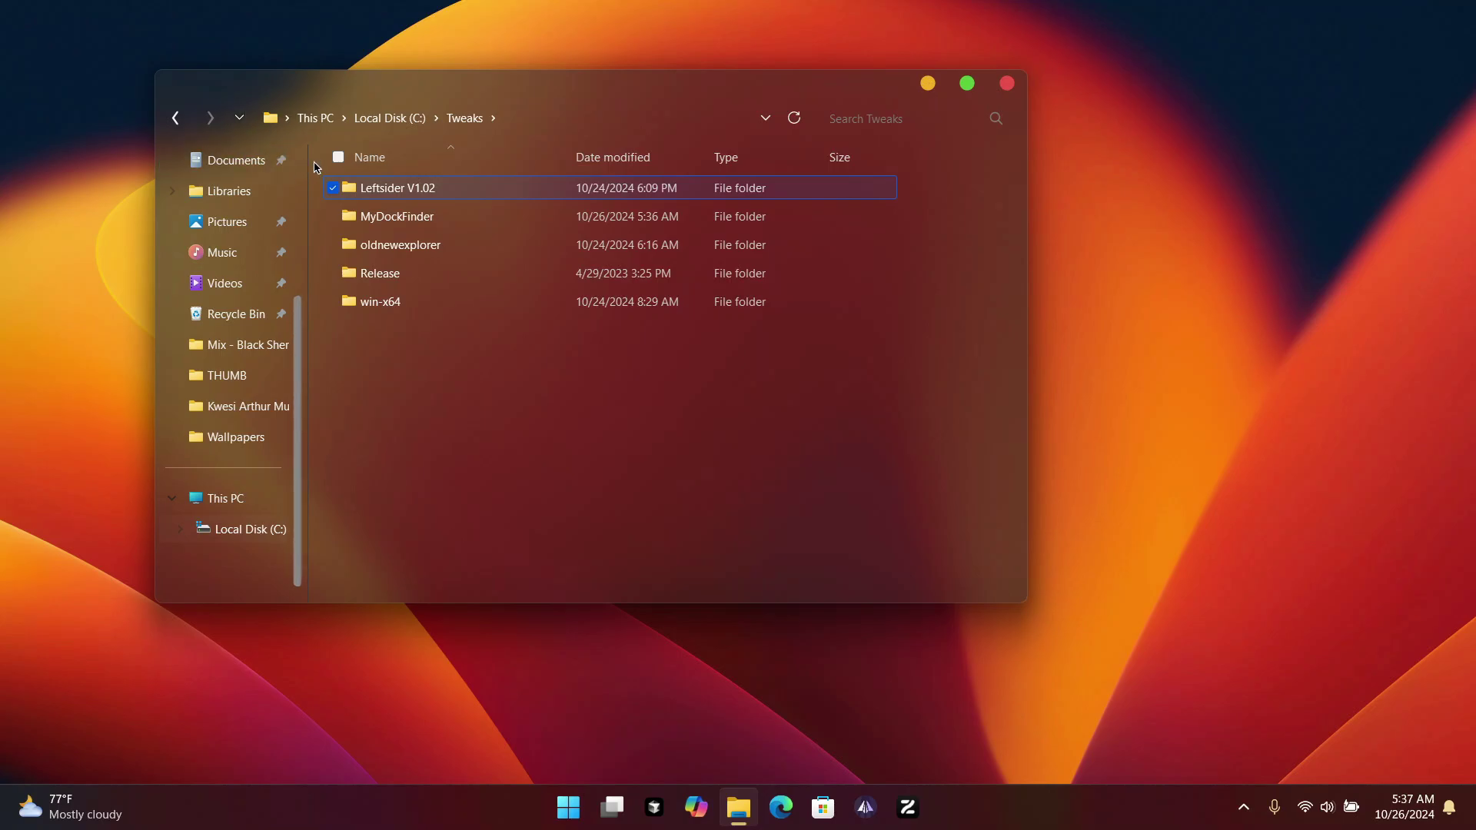
pyautogui.doubleClick(386, 193)
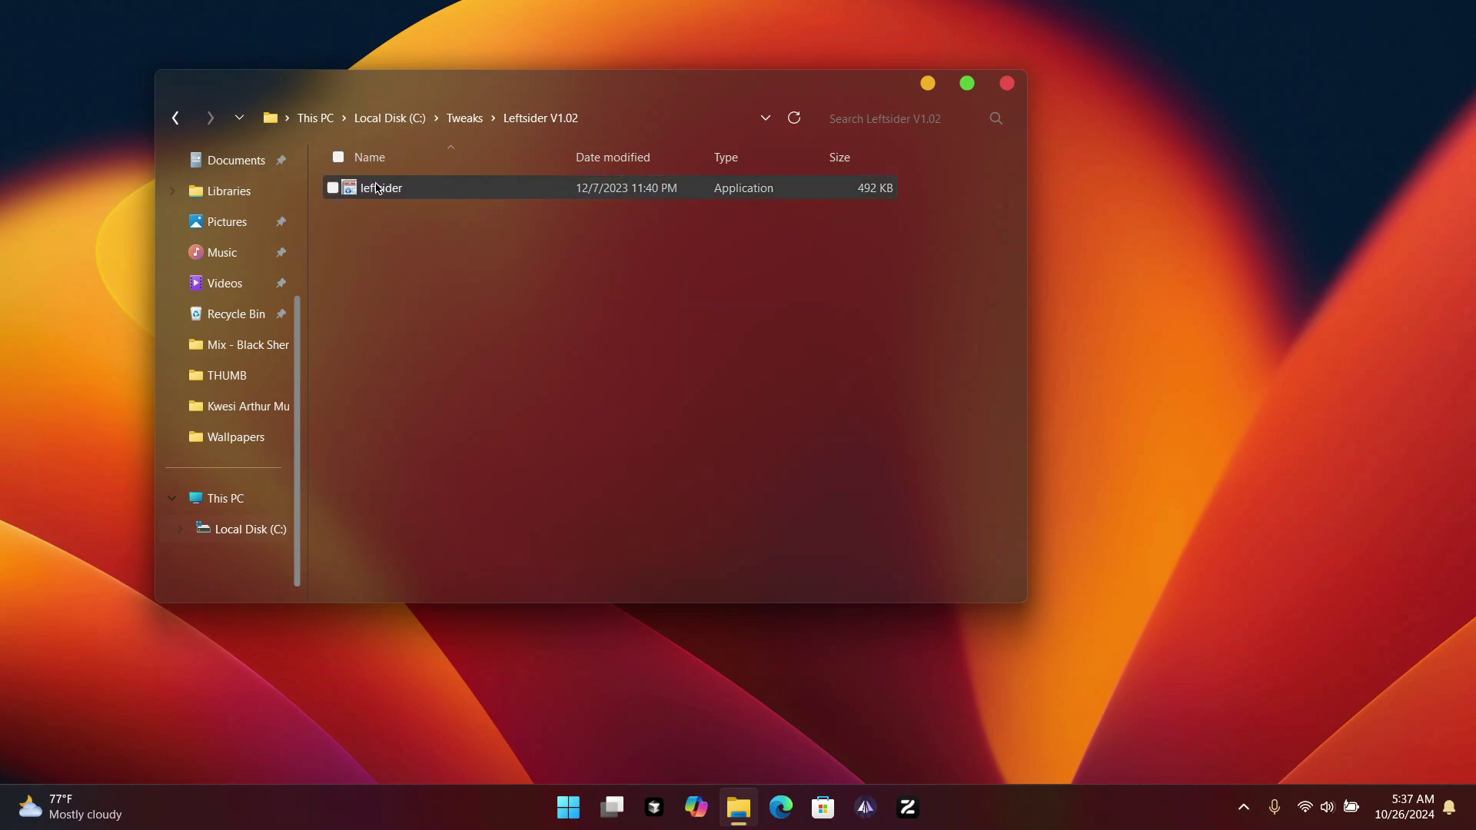
pyautogui.hotkey('alt', 'Left')
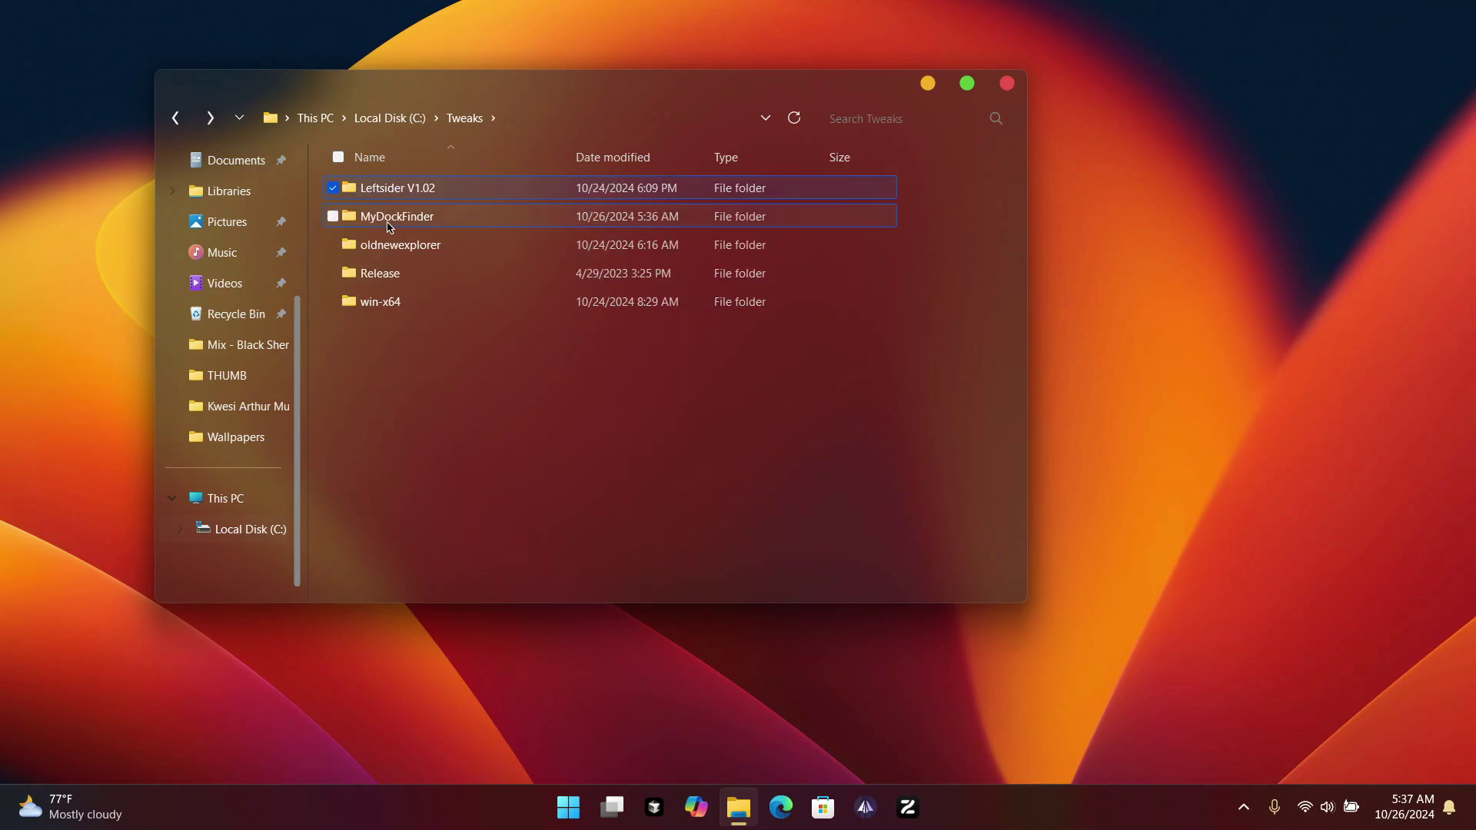
pyautogui.click(388, 247)
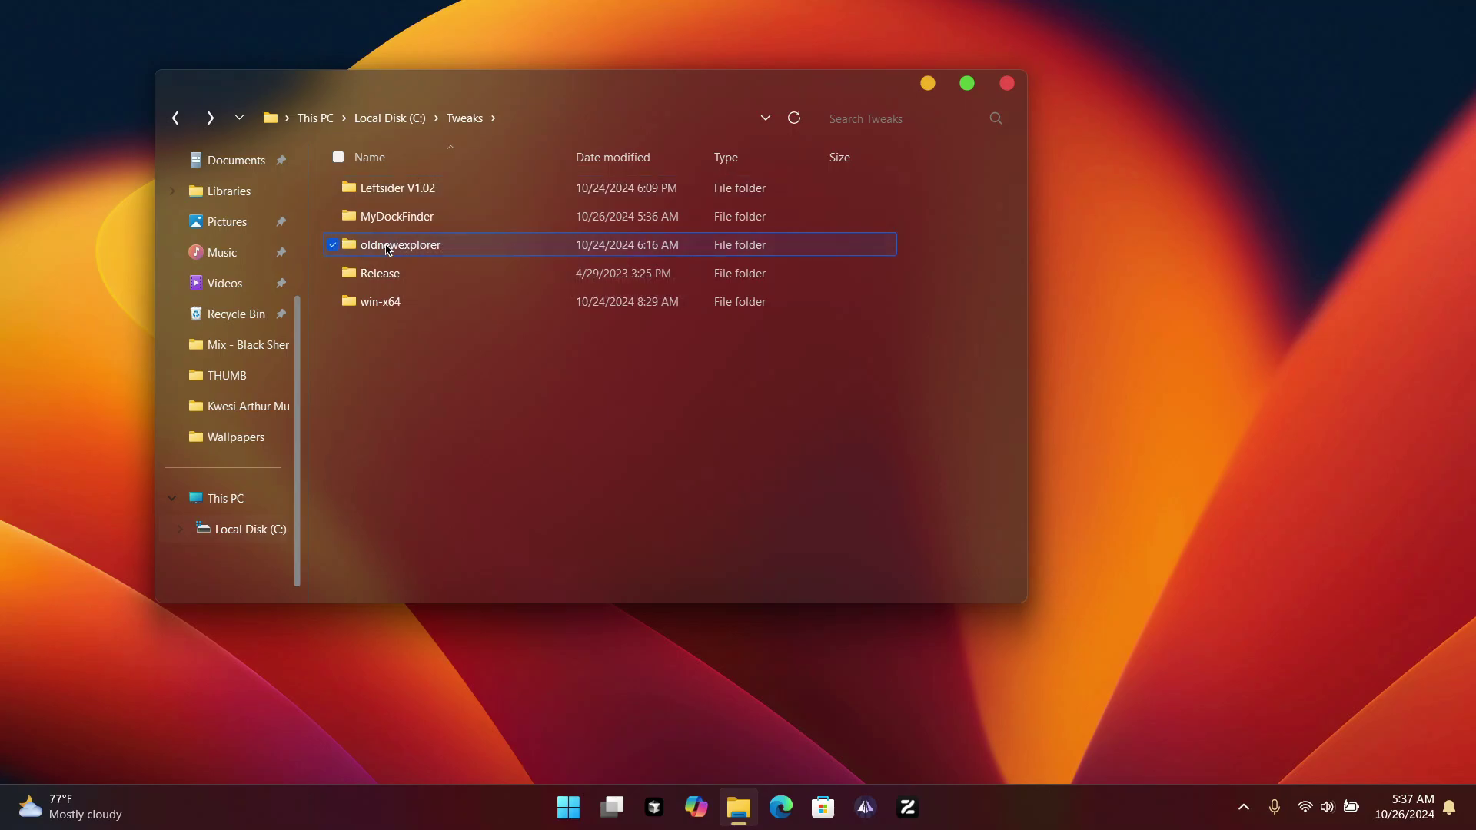
# Step: Uninstall the OldNewExplorer shell extension via OldNewExplorerCfg and return to Tweaks
pyautogui.doubleClick(488, 243)
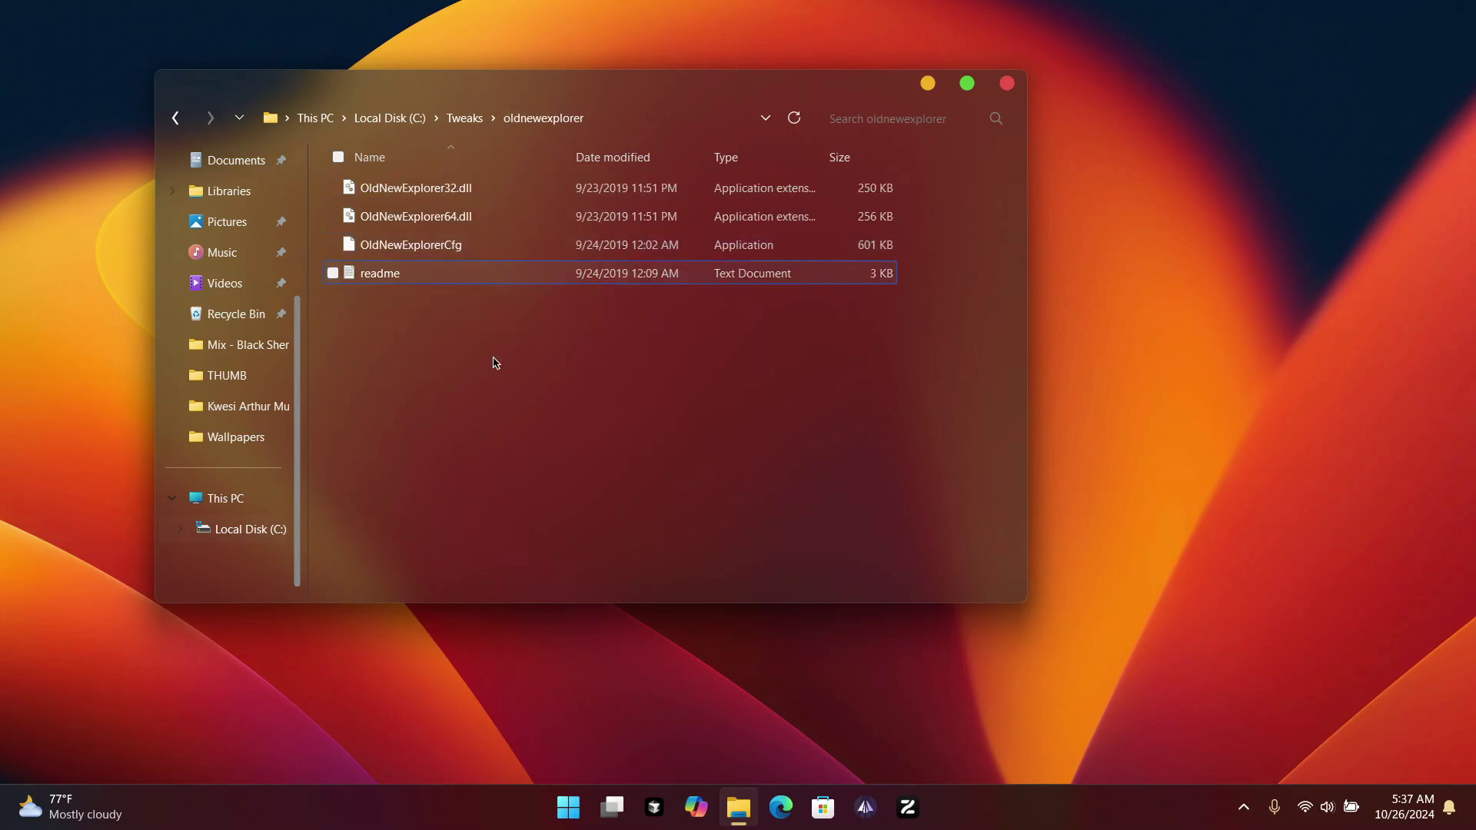
pyautogui.doubleClick(439, 243)
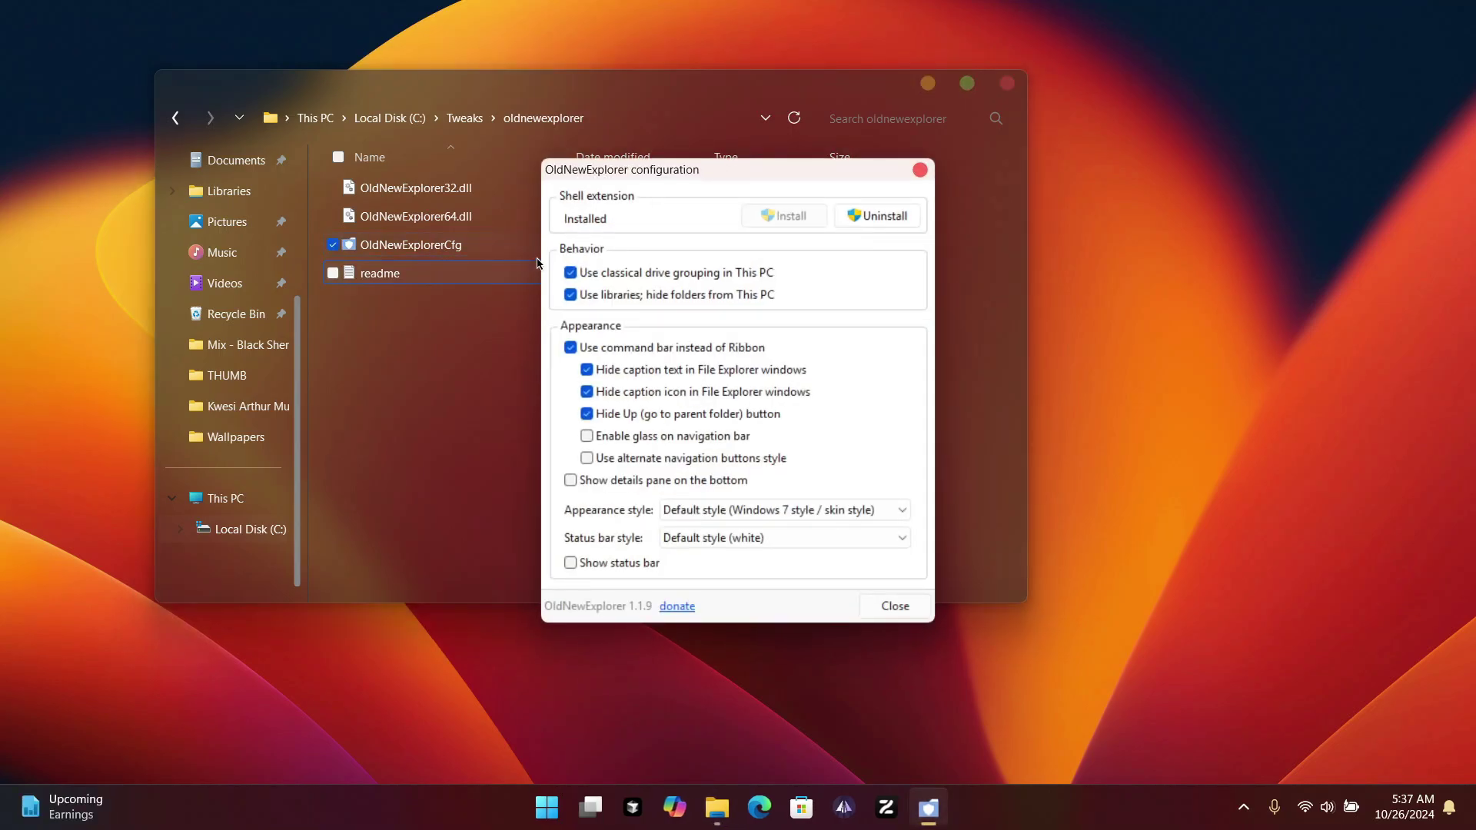
pyautogui.click(901, 222)
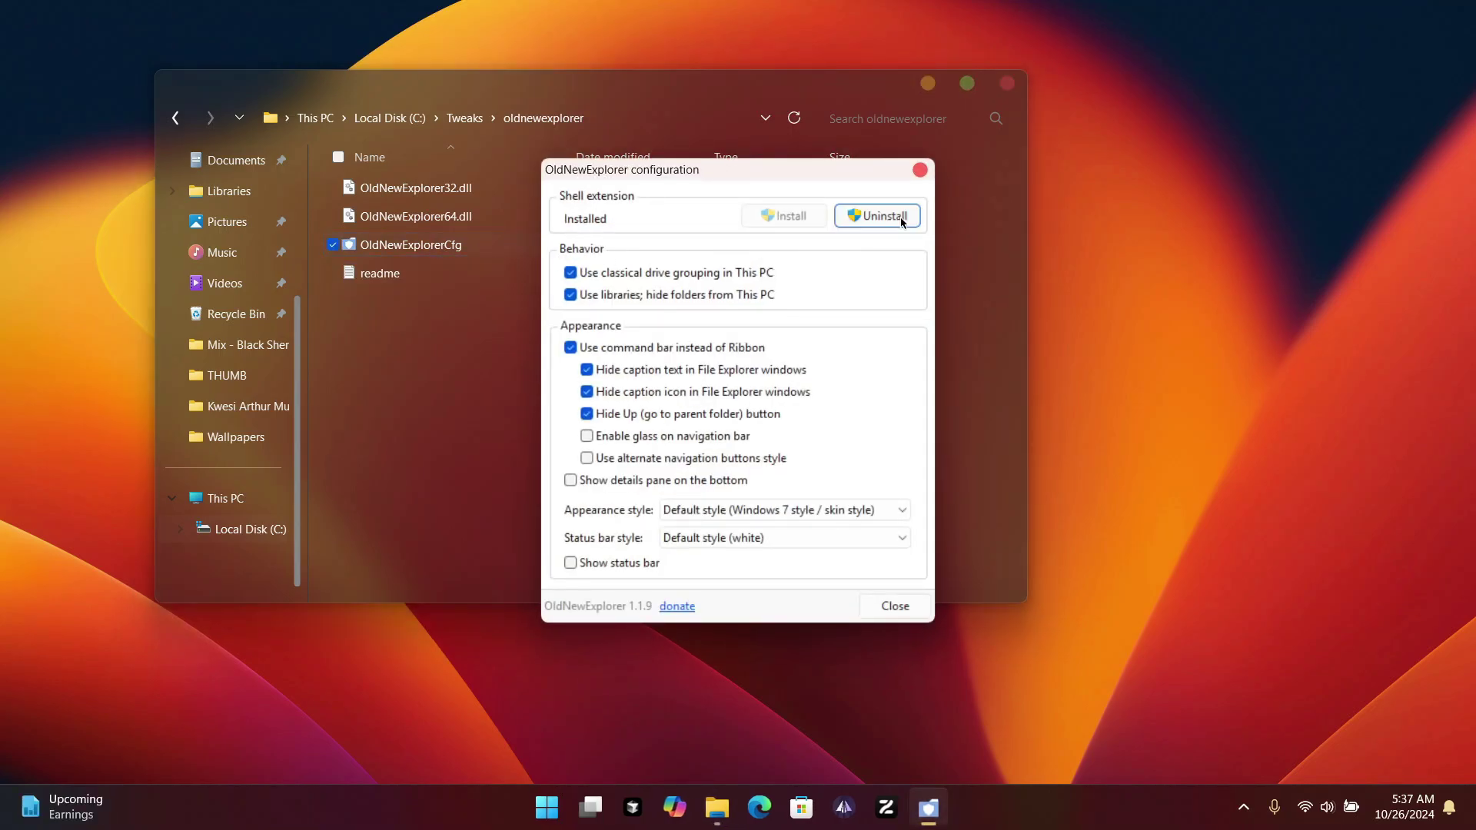
pyautogui.click(921, 169)
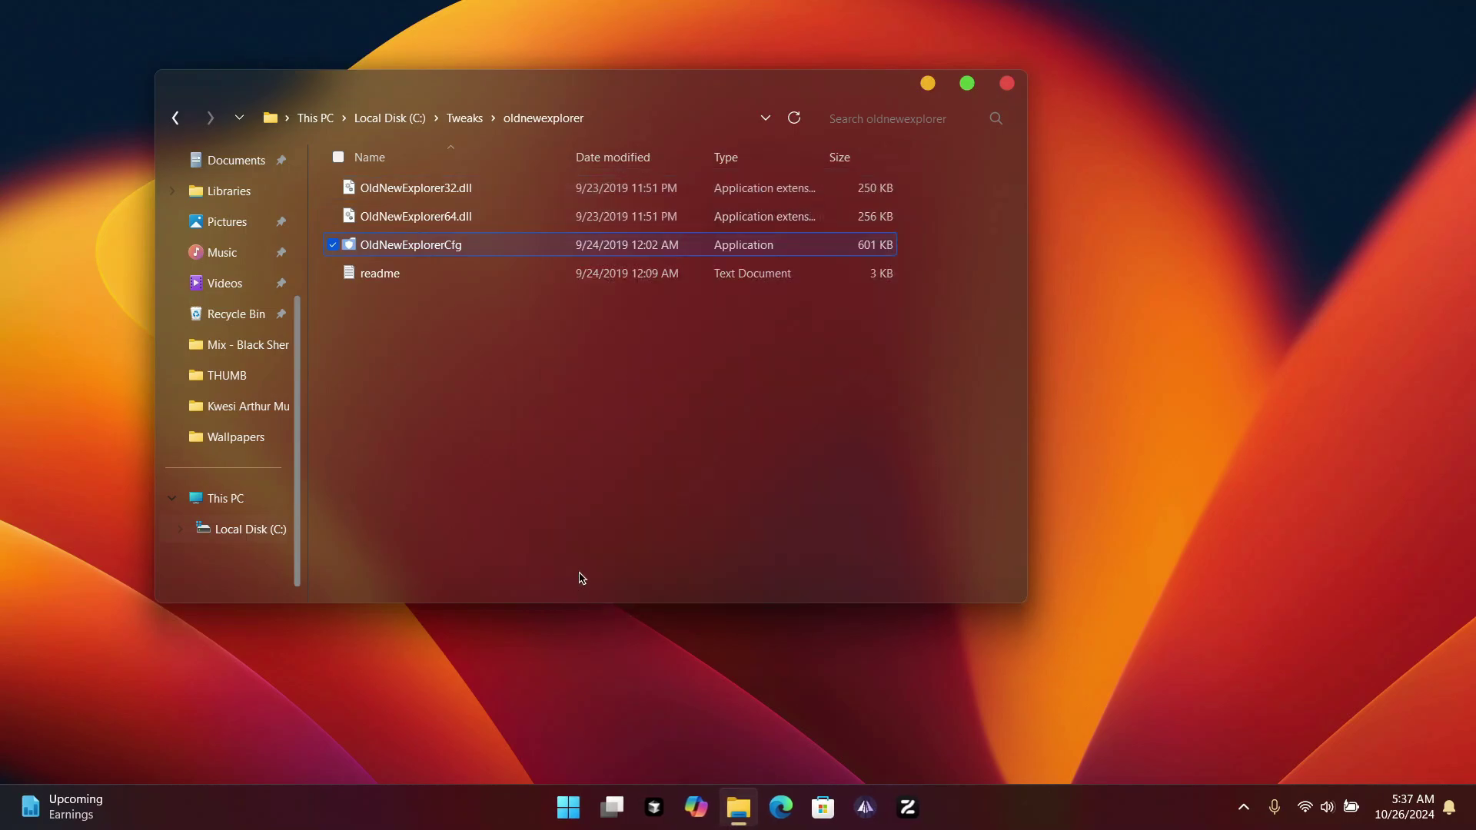
pyautogui.hotkey('alt', 'Up')
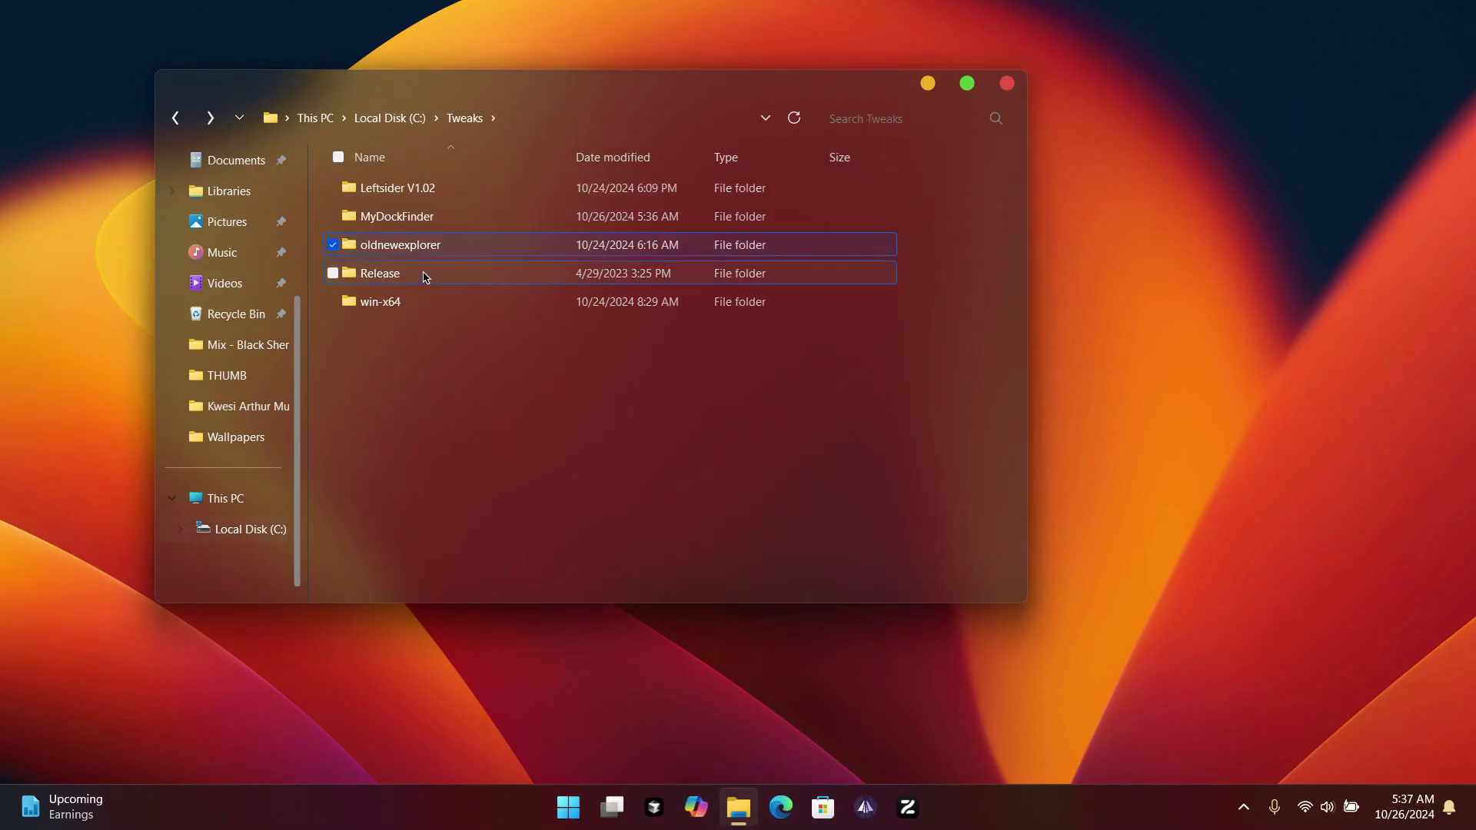
# Step: Run the uninstall script in the Release folder and confirm the RegSvr32 message
pyautogui.doubleClick(367, 275)
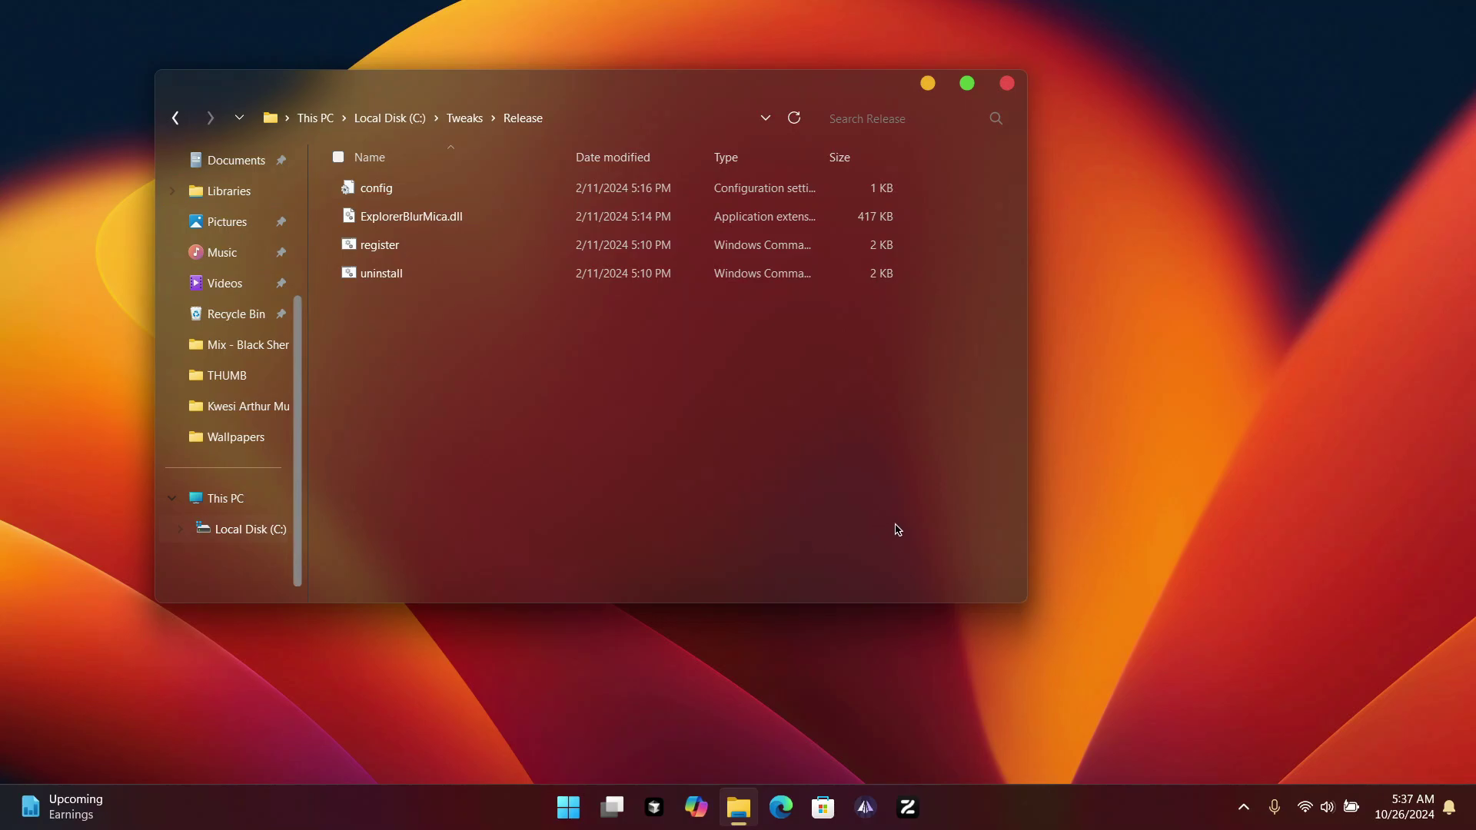
pyautogui.click(365, 279)
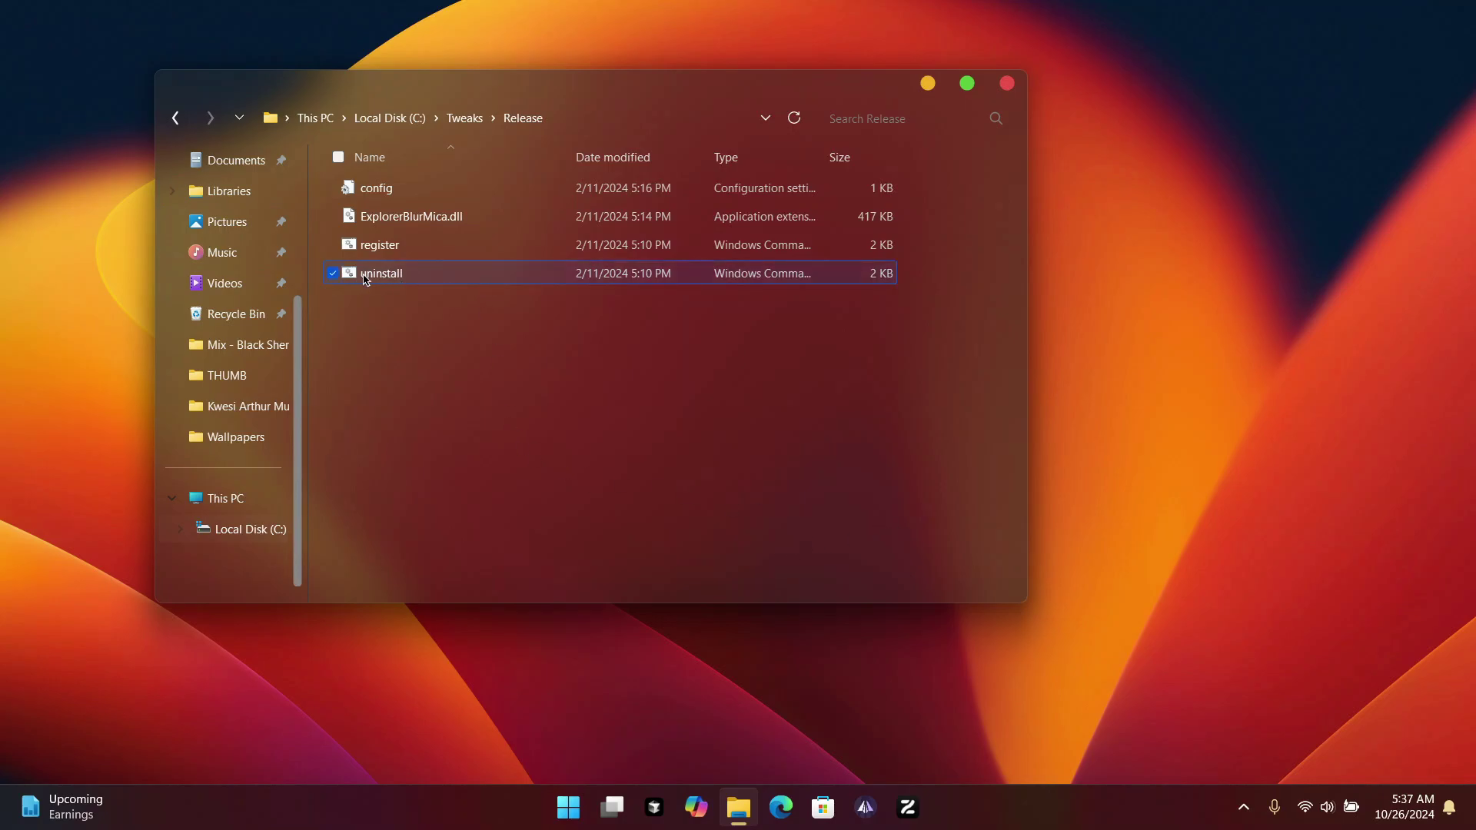
pyautogui.doubleClick(403, 277)
pyautogui.click(907, 469)
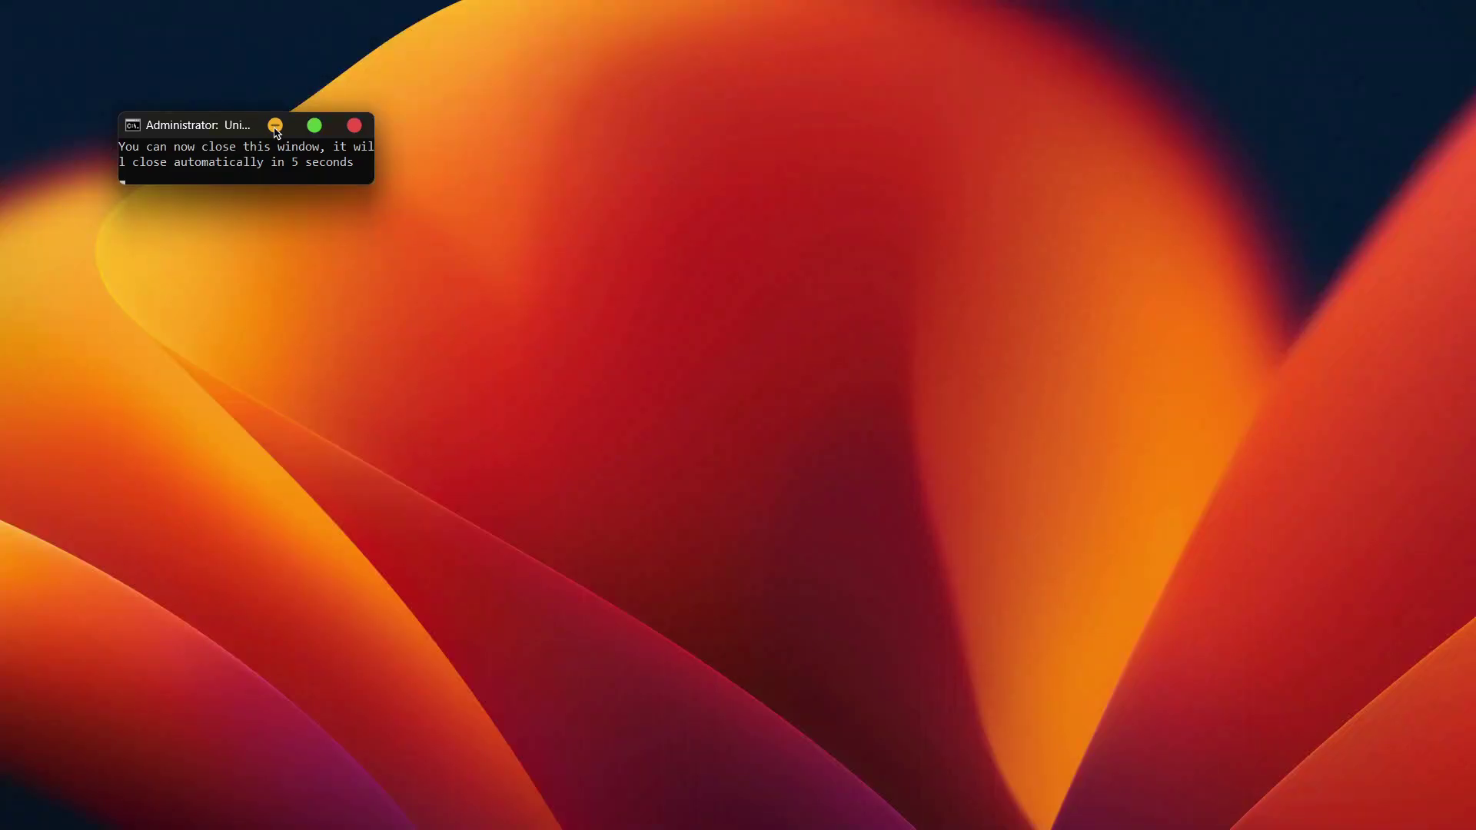
pyautogui.click(350, 129)
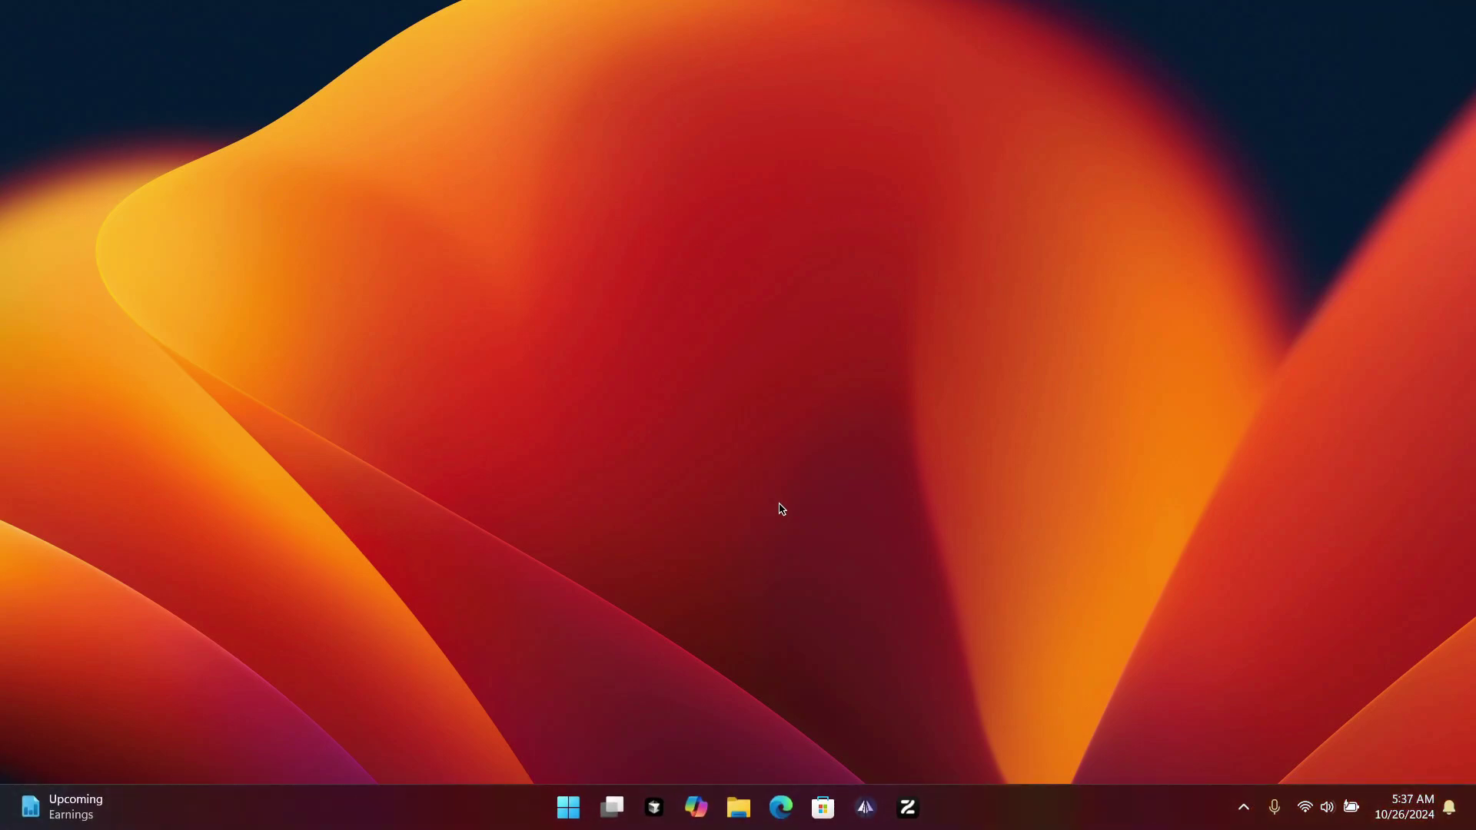
# Step: Reopen and close File Explorer, then bring up the Start menu power options
pyautogui.press('super+e')
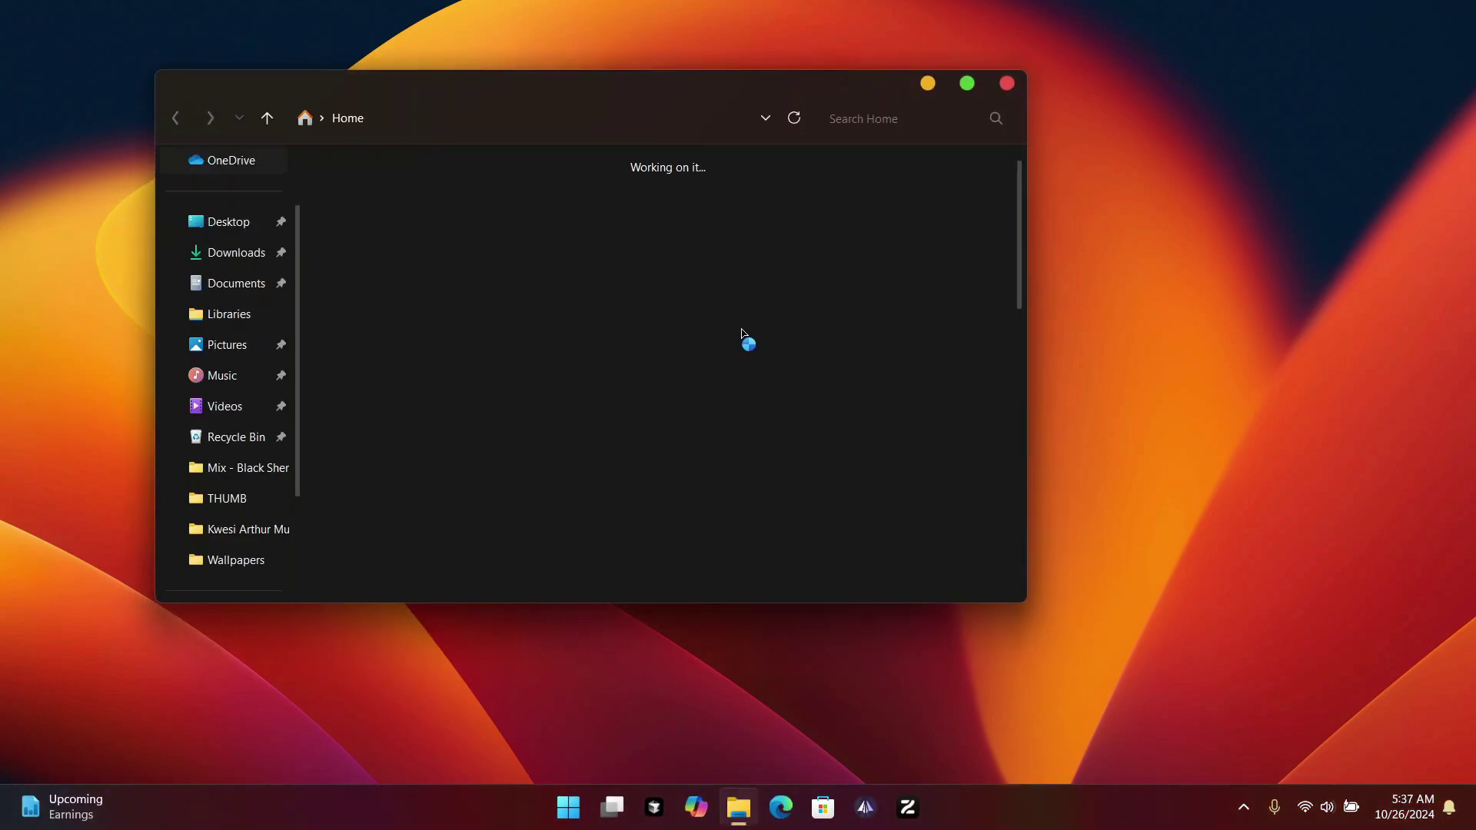
pyautogui.click(1007, 83)
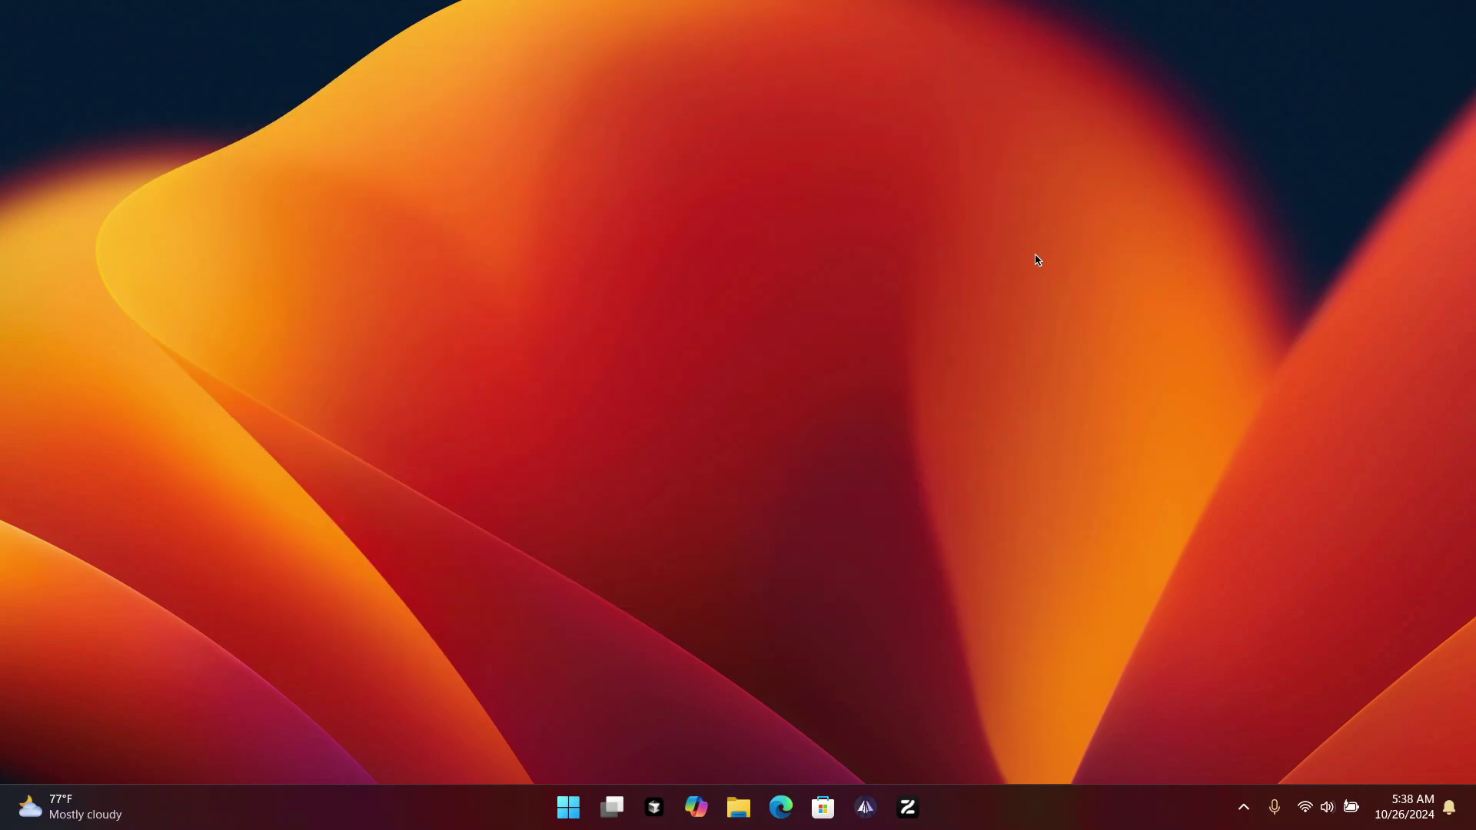
pyautogui.click(564, 805)
pyautogui.click(977, 740)
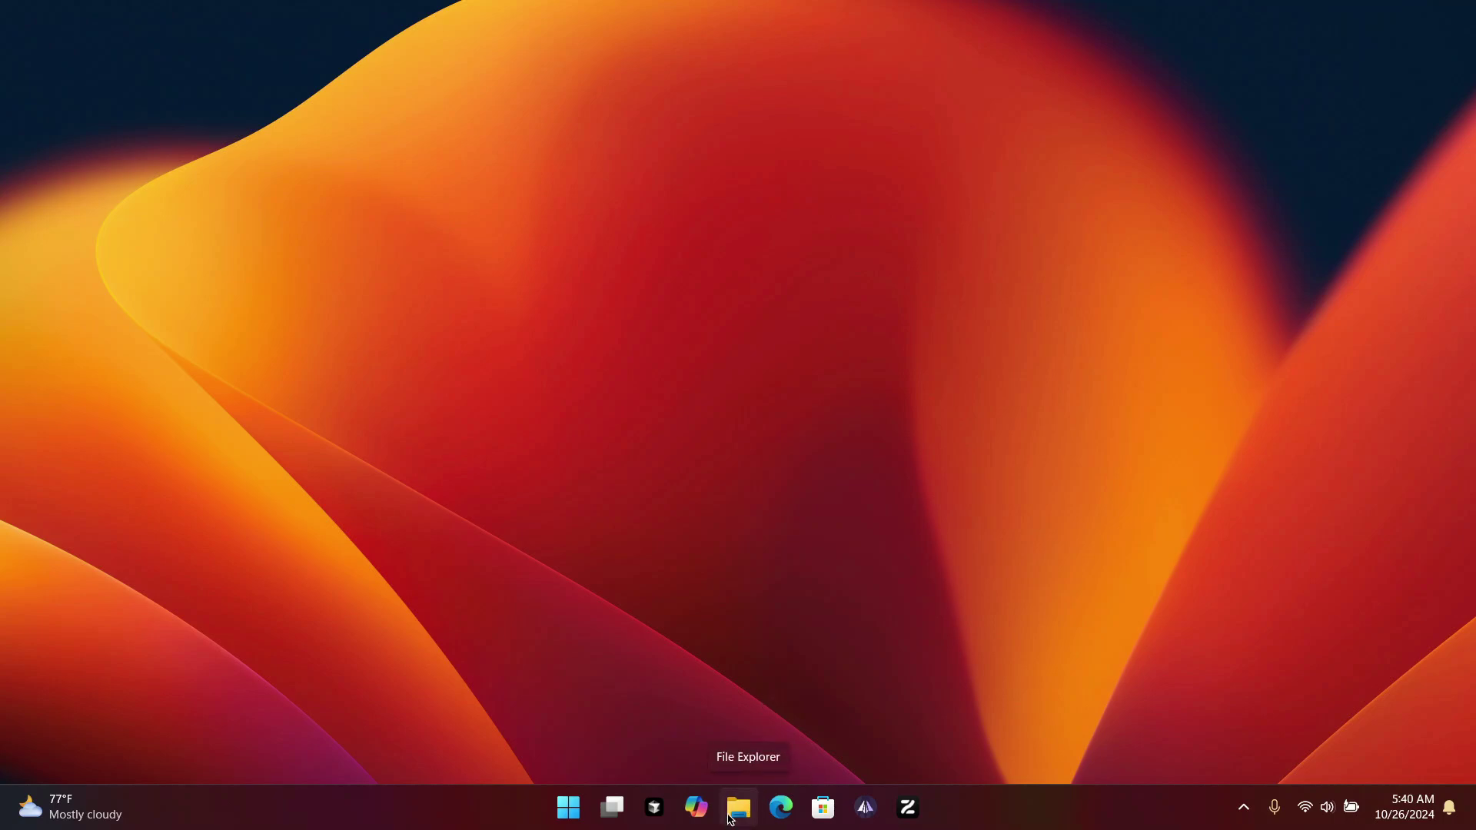
# Step: Reopen File Explorer on the C:\Tweaks folder
pyautogui.click(732, 811)
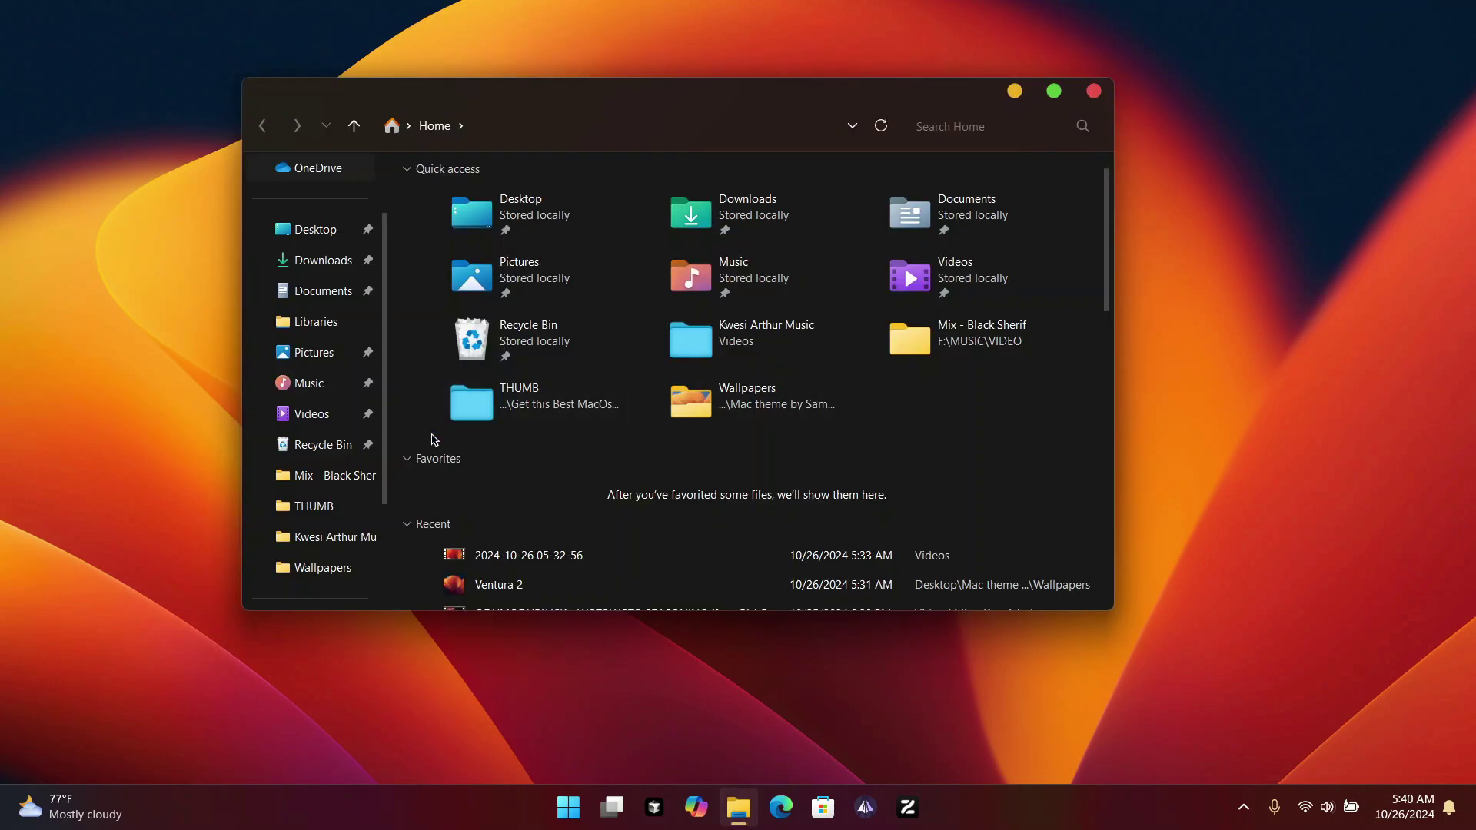
pyautogui.scroll(-2, 336, 516)
pyautogui.click(336, 569)
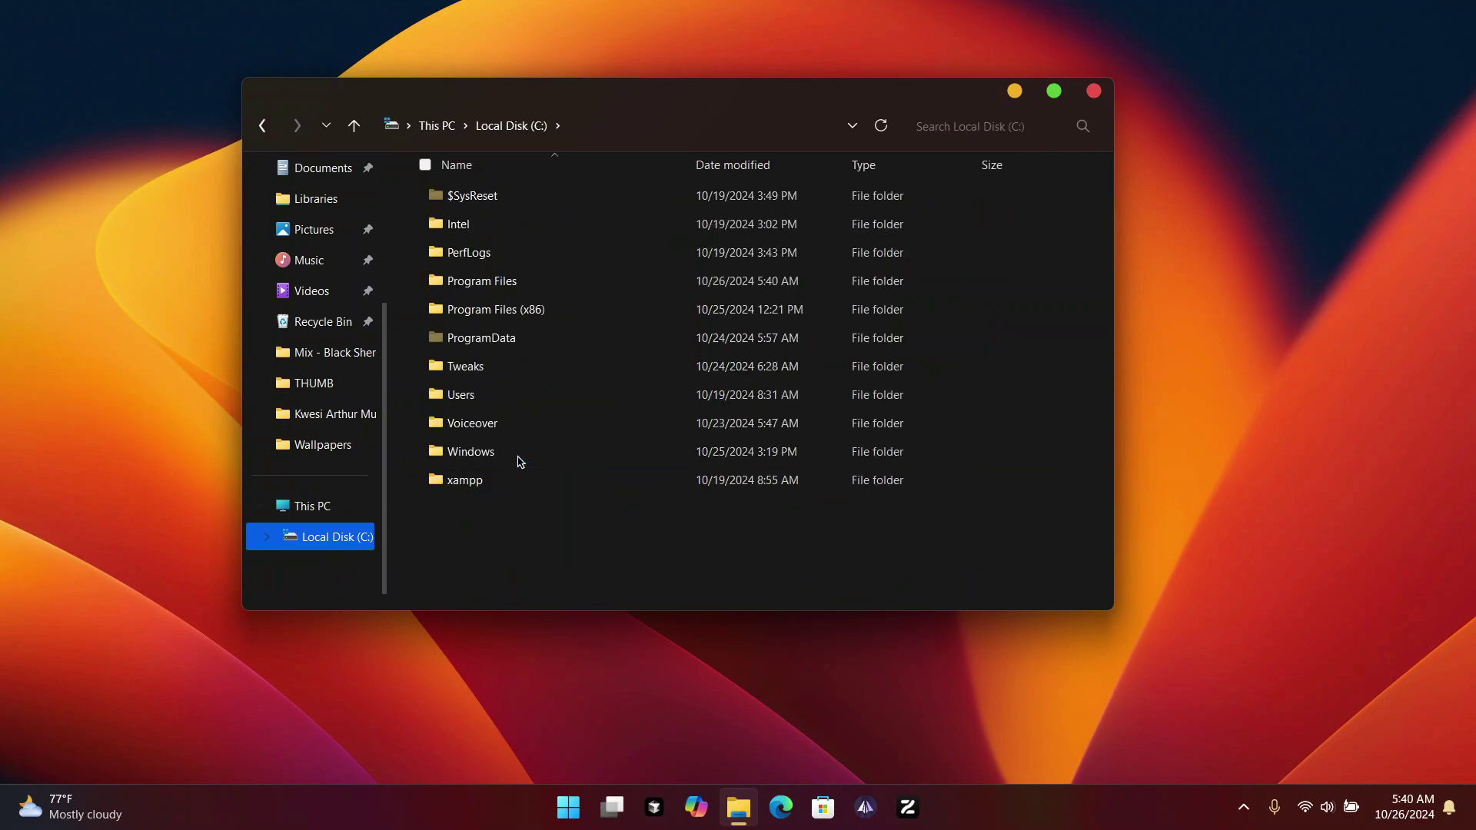
pyautogui.doubleClick(542, 369)
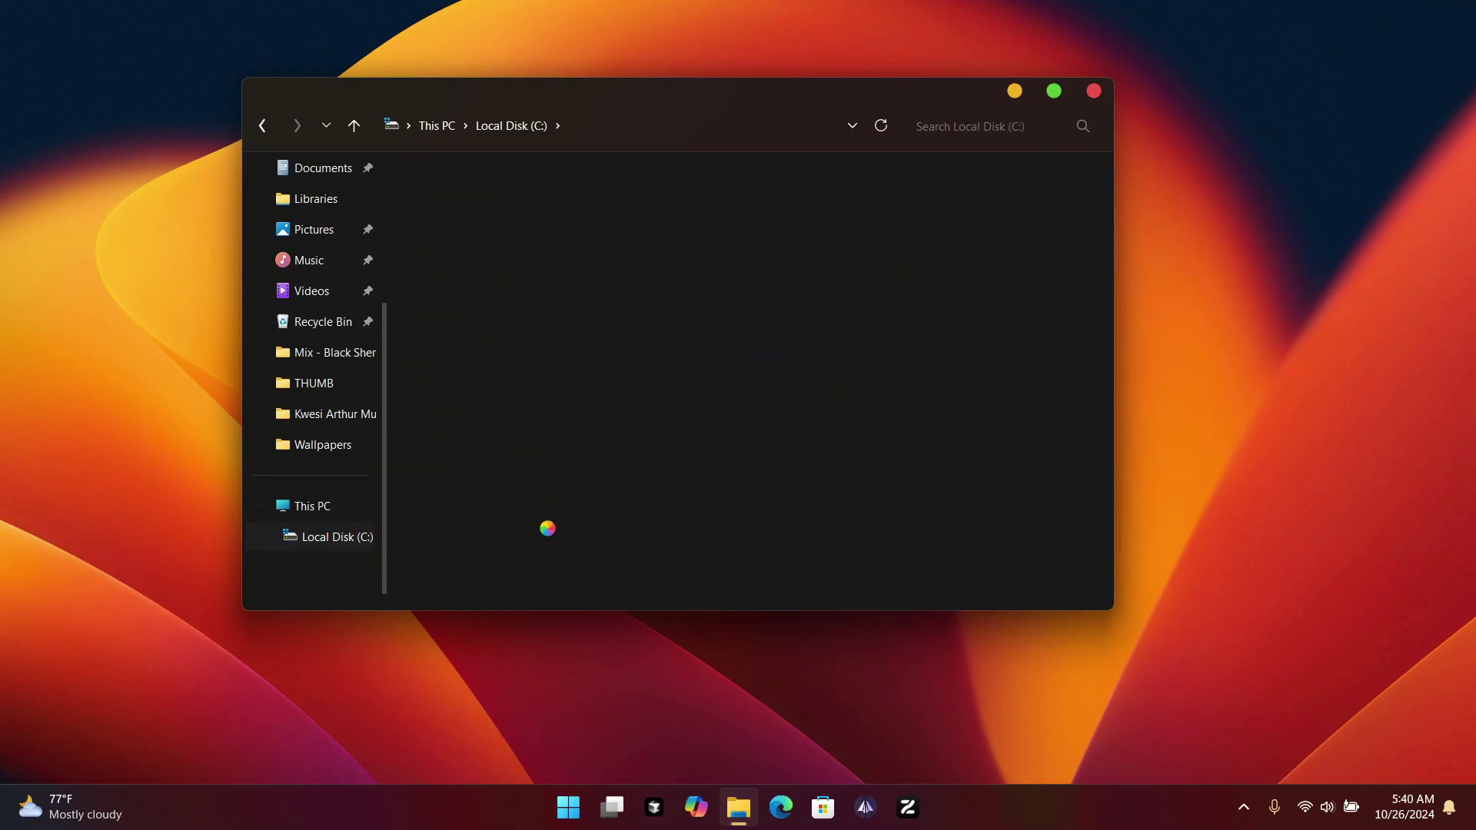
# Step: Delete all five tweak folders, then the Tweaks folder from Local Disk (C:)
pyautogui.moveTo(605, 490); pyautogui.dragTo(677, 154)
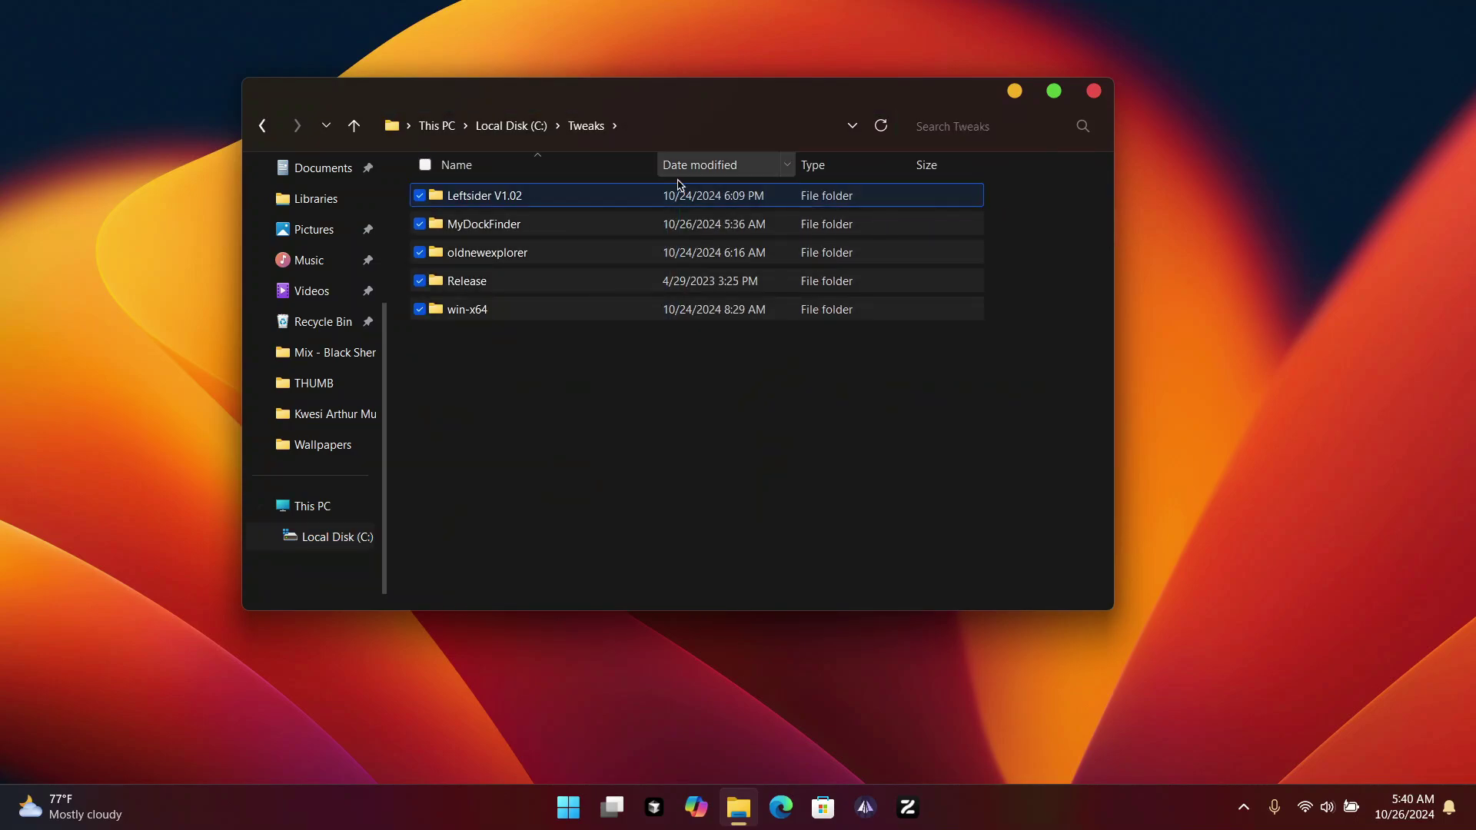
pyautogui.rightClick(685, 202)
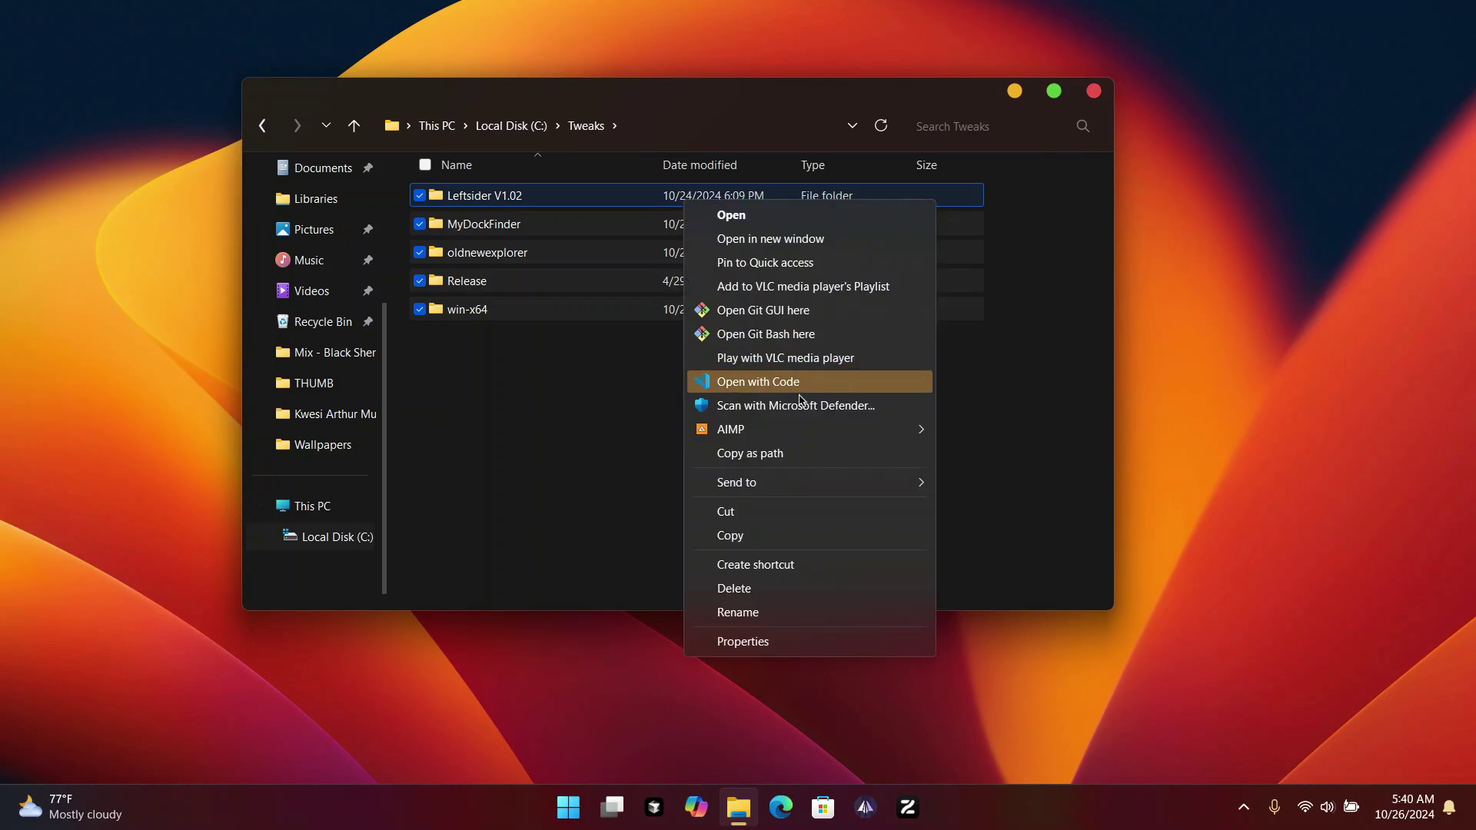
pyautogui.click(818, 588)
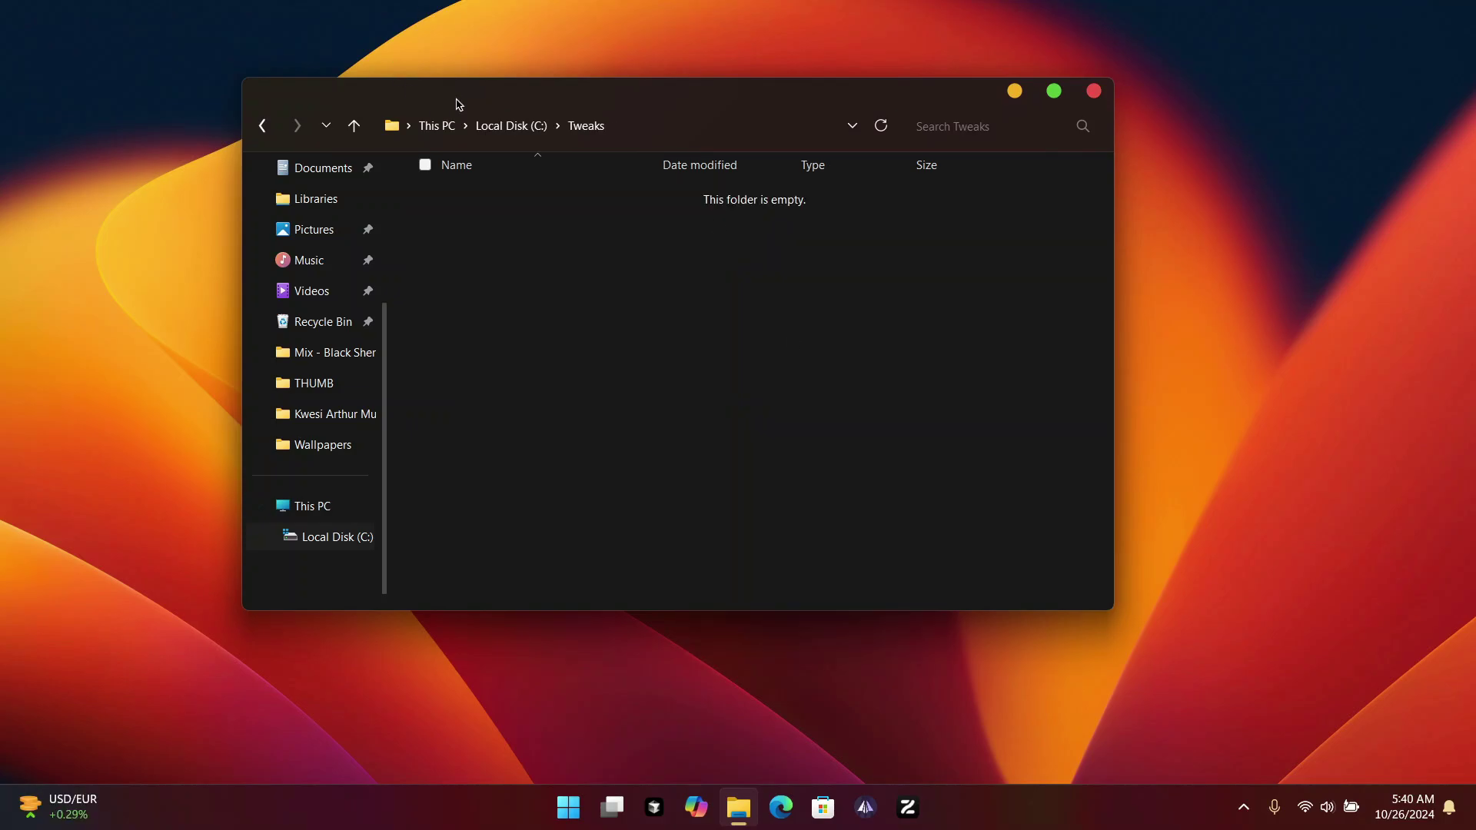
pyautogui.click(511, 126)
pyautogui.press('Delete')
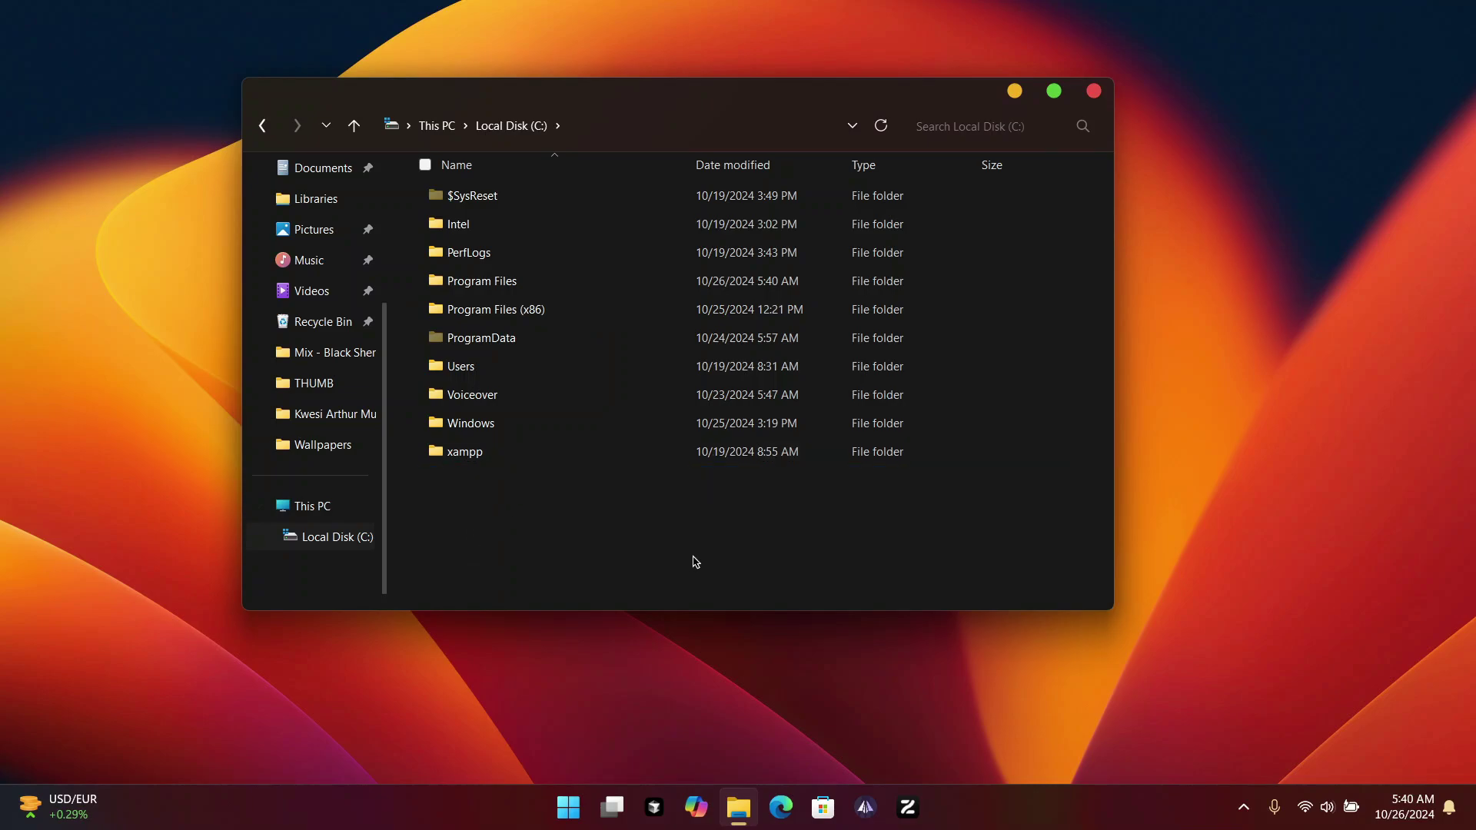
# Step: Apply the Windows (dark) theme under Personalization > Themes and close Settings
pyautogui.click(568, 808)
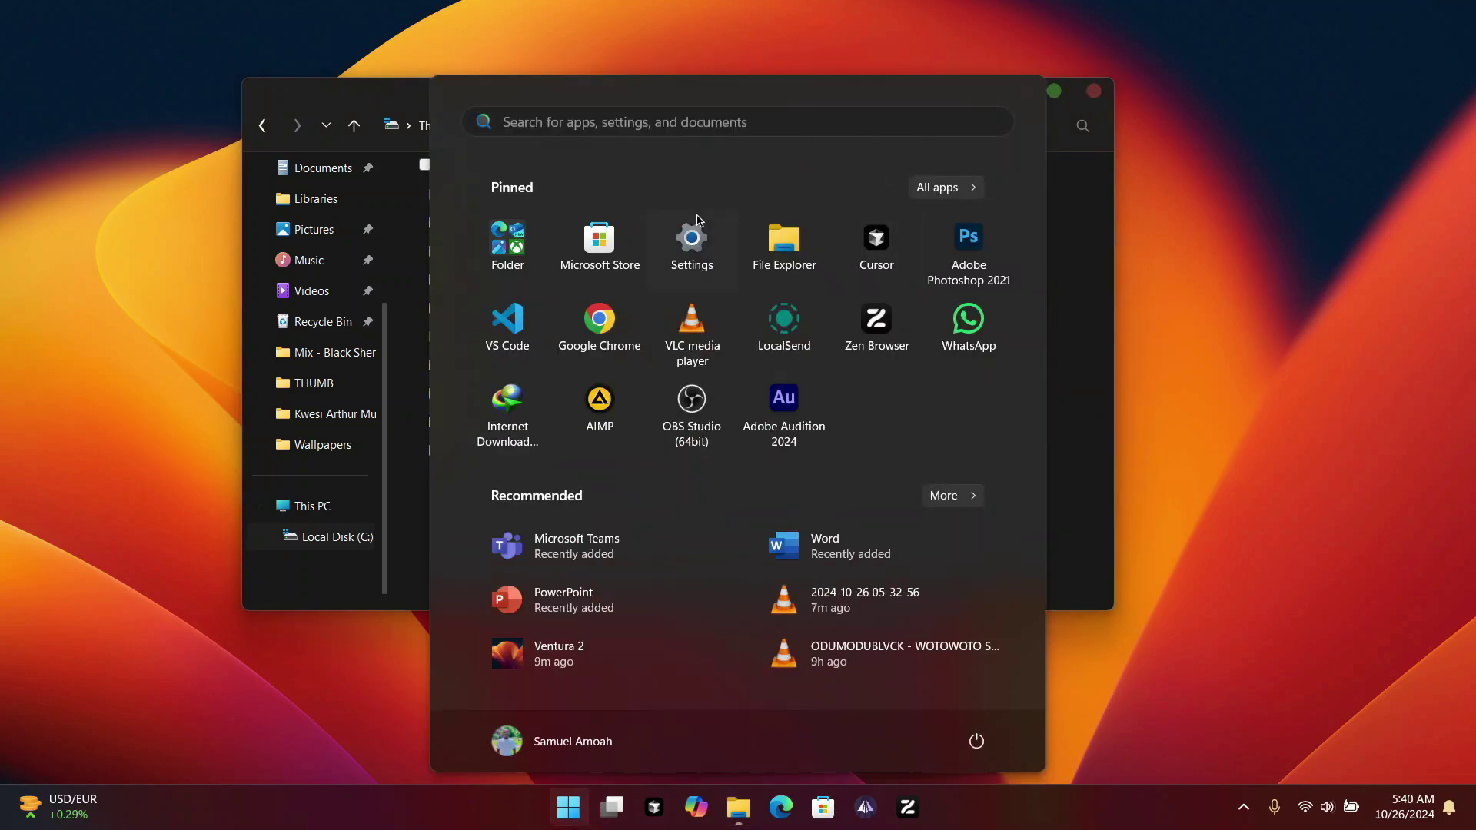
pyautogui.click(694, 238)
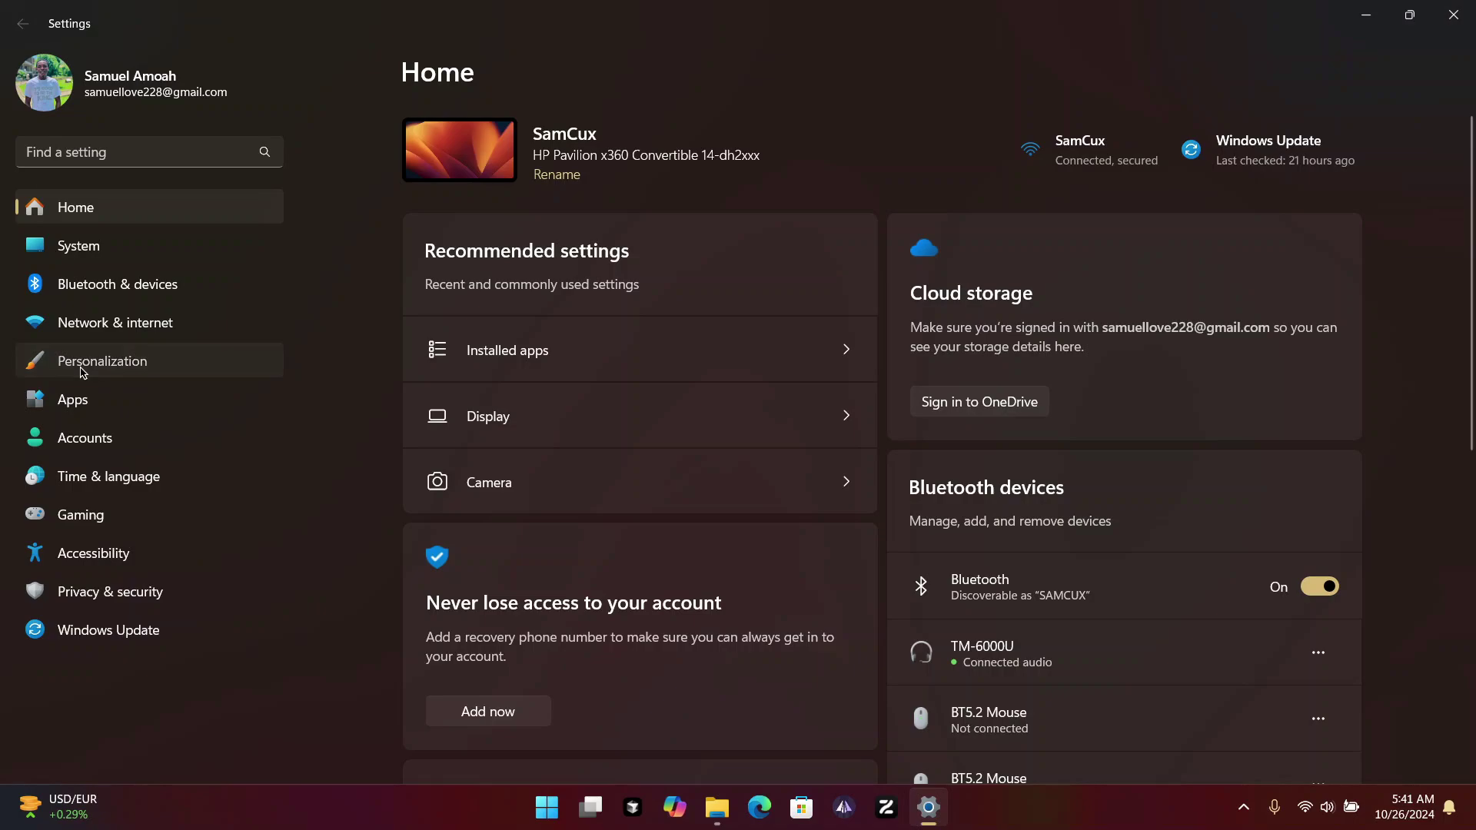
pyautogui.click(82, 371)
pyautogui.click(549, 496)
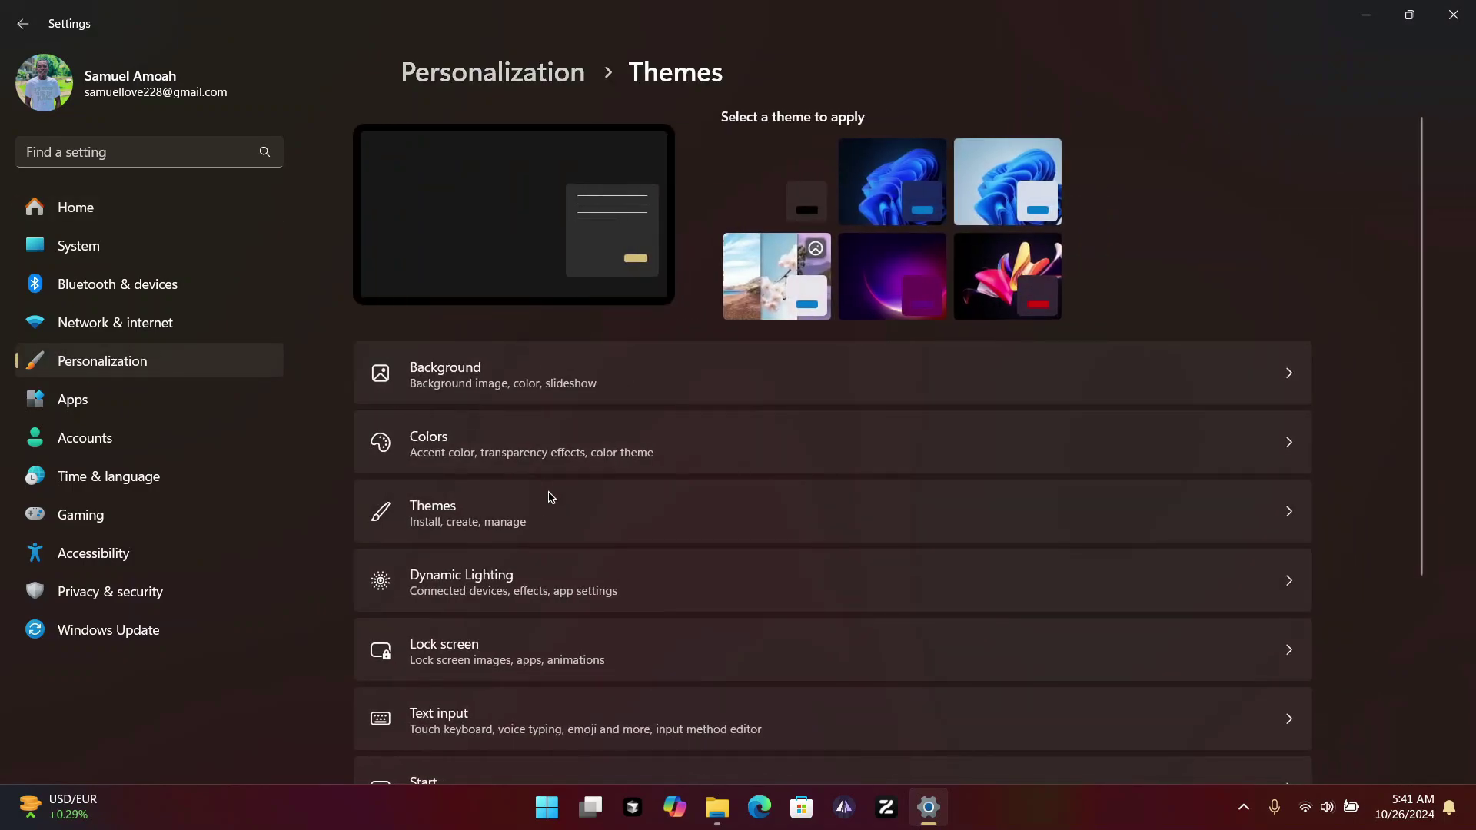
pyautogui.scroll(-3, 1196, 602)
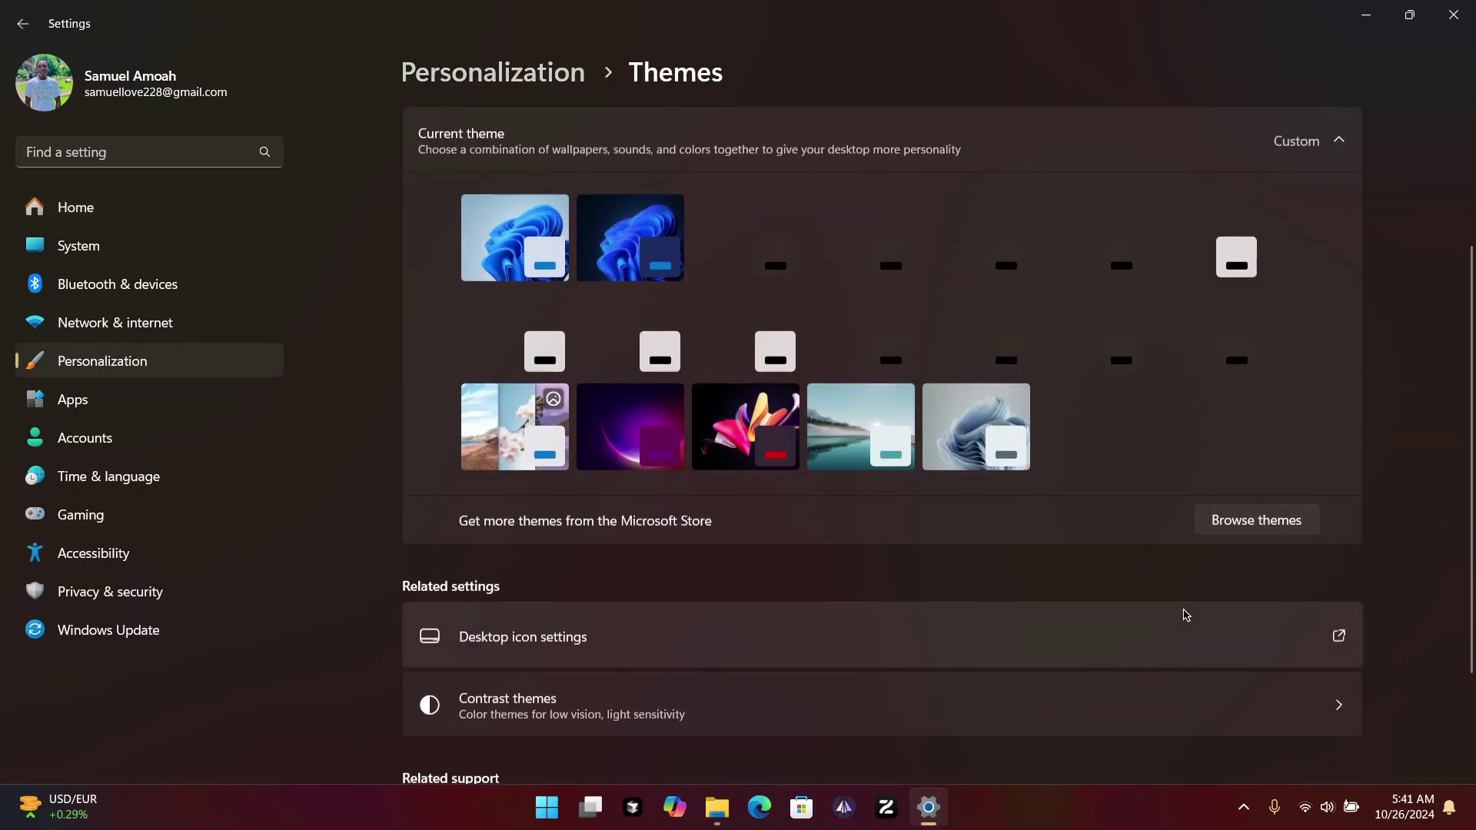
pyautogui.click(615, 250)
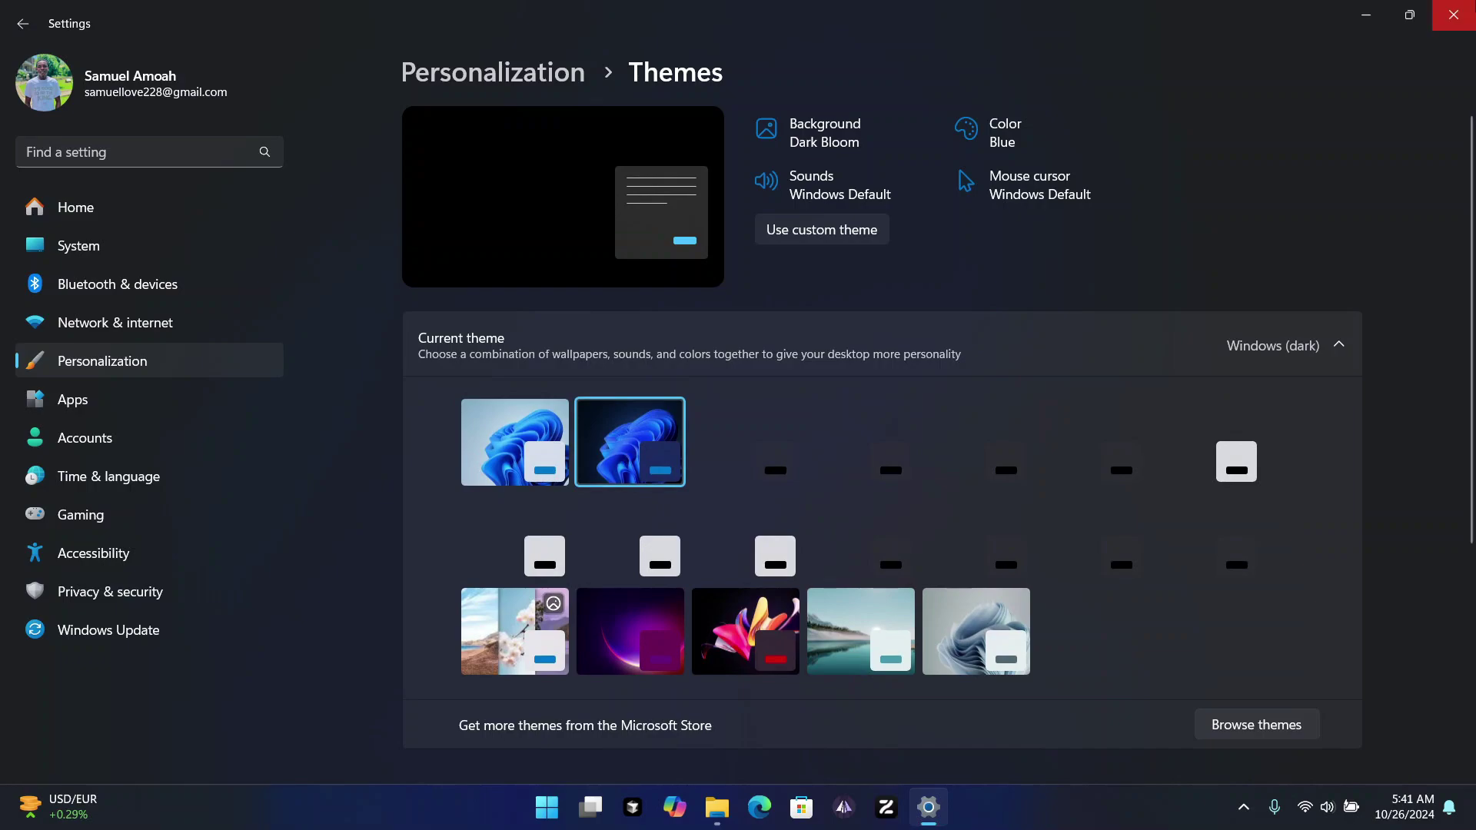
pyautogui.click(1448, 21)
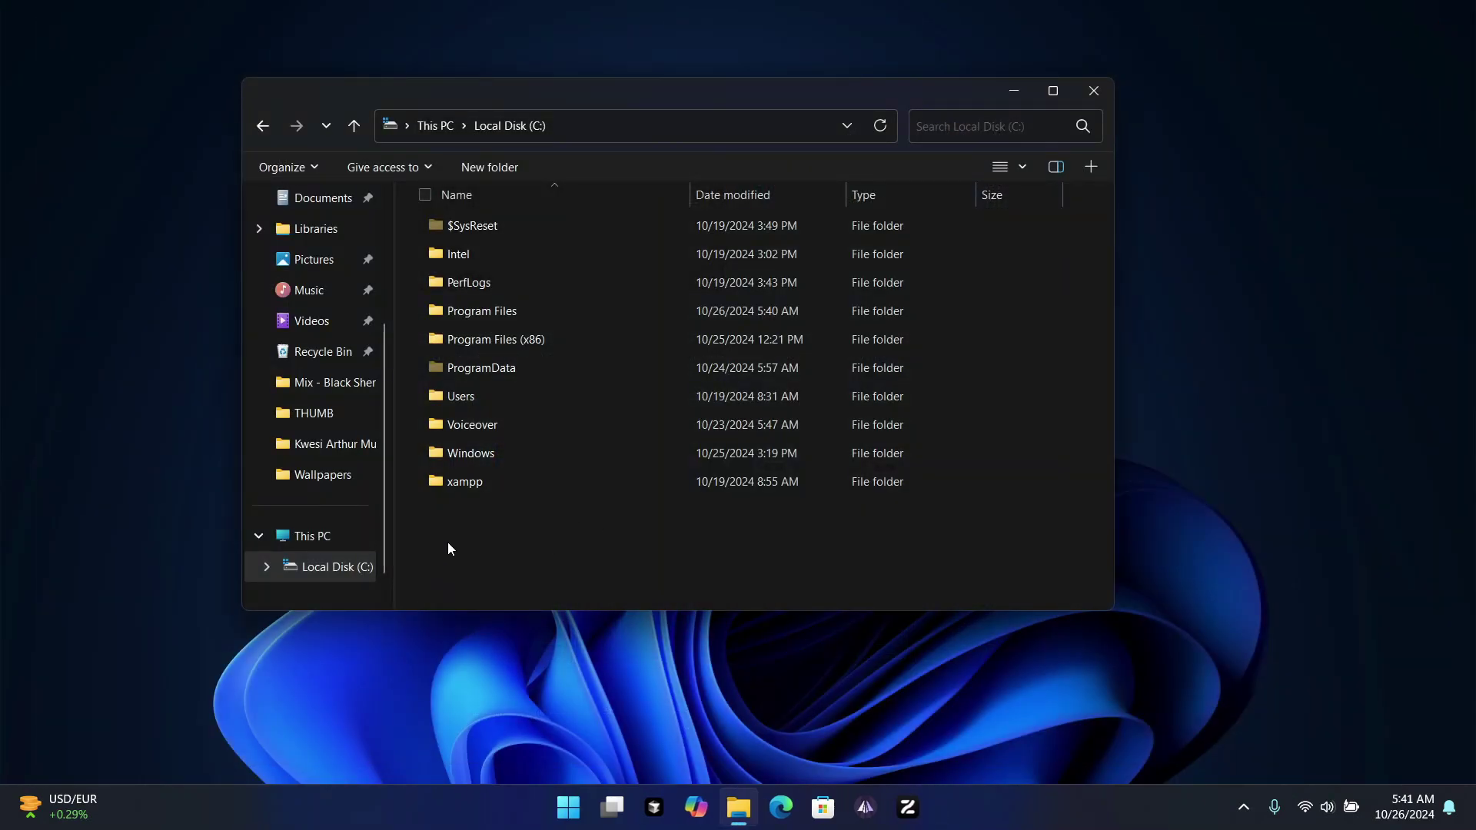
# Step: Navigate to C:\Windows\Resources\Themes in File Explorer
pyautogui.doubleClick(528, 448)
pyautogui.scroll(-14, 533, 445)
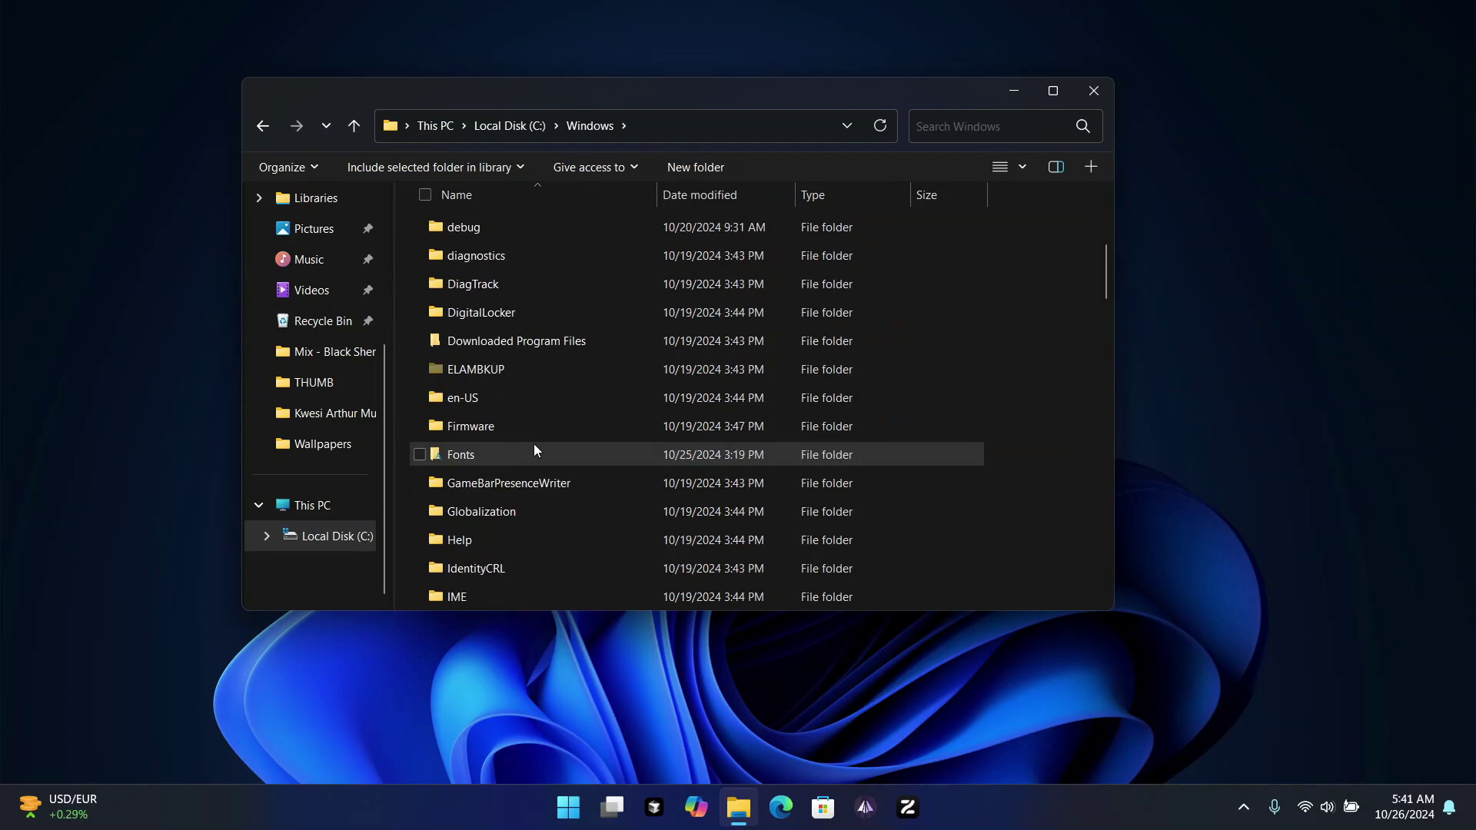
pyautogui.scroll(-7, 537, 436)
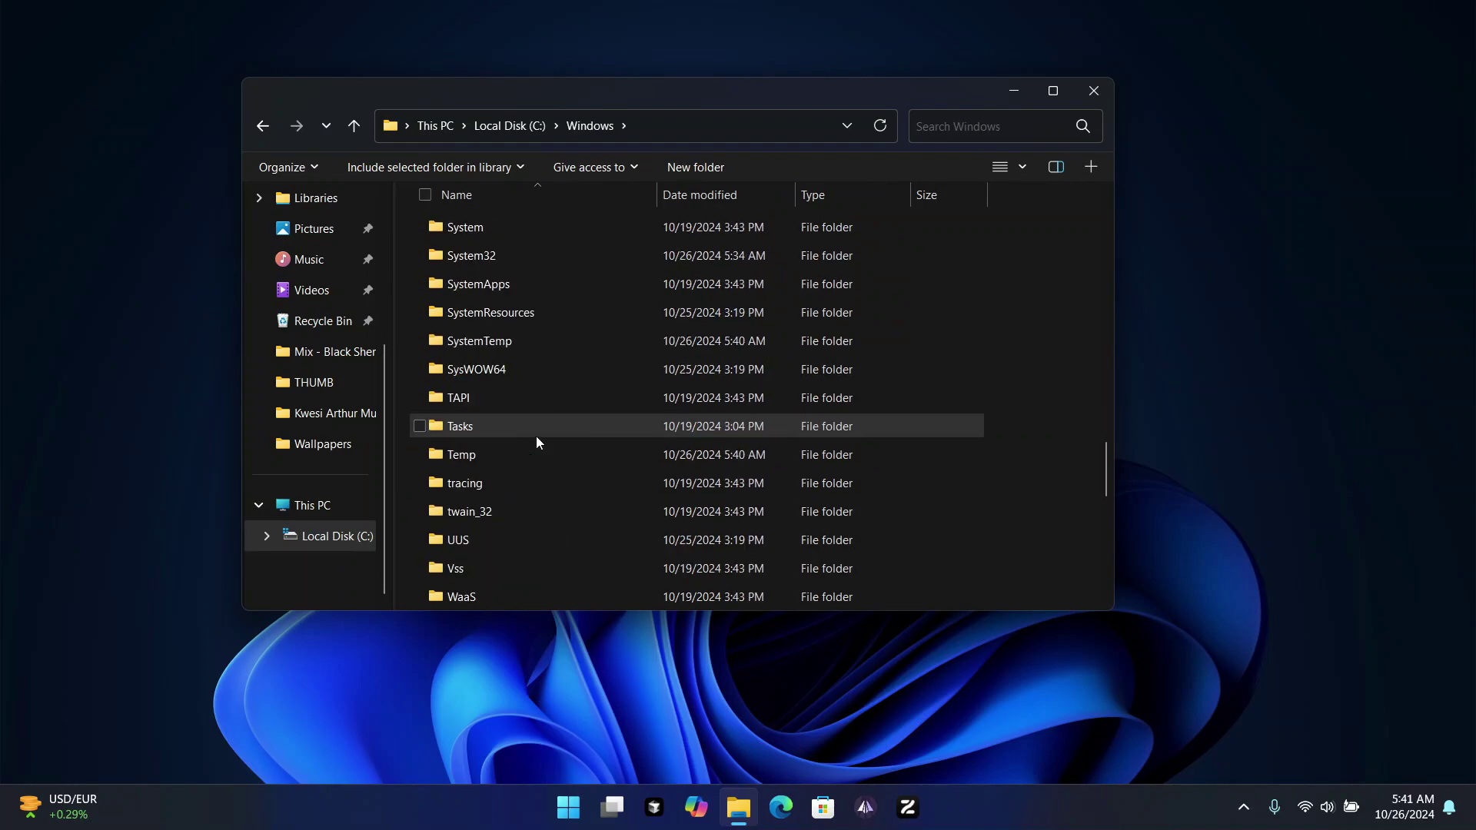
pyautogui.scroll(5, 537, 436)
pyautogui.scroll(1, 535, 414)
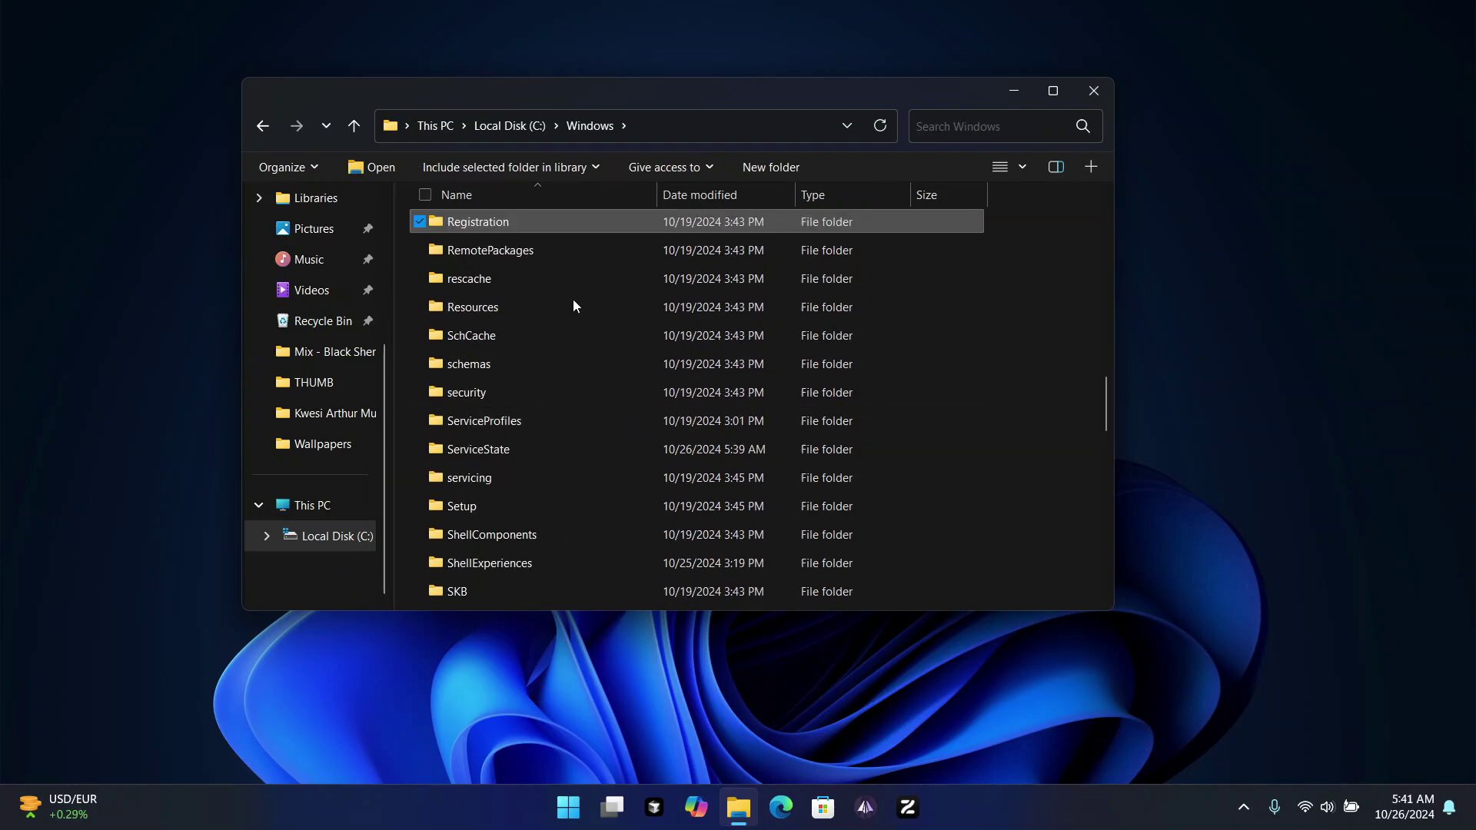
pyautogui.doubleClick(518, 306)
pyautogui.doubleClick(537, 254)
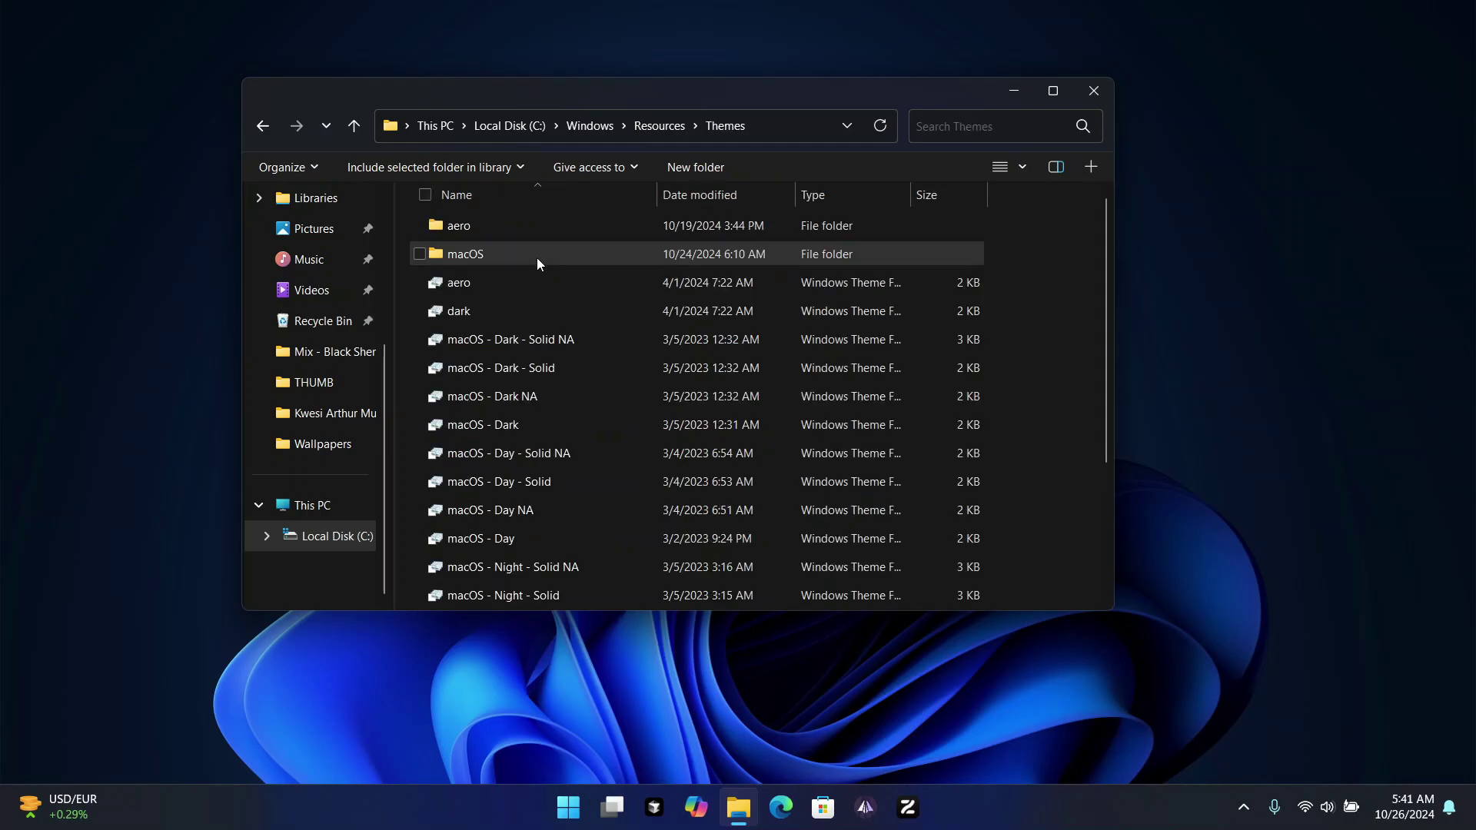
pyautogui.scroll(-2, 573, 332)
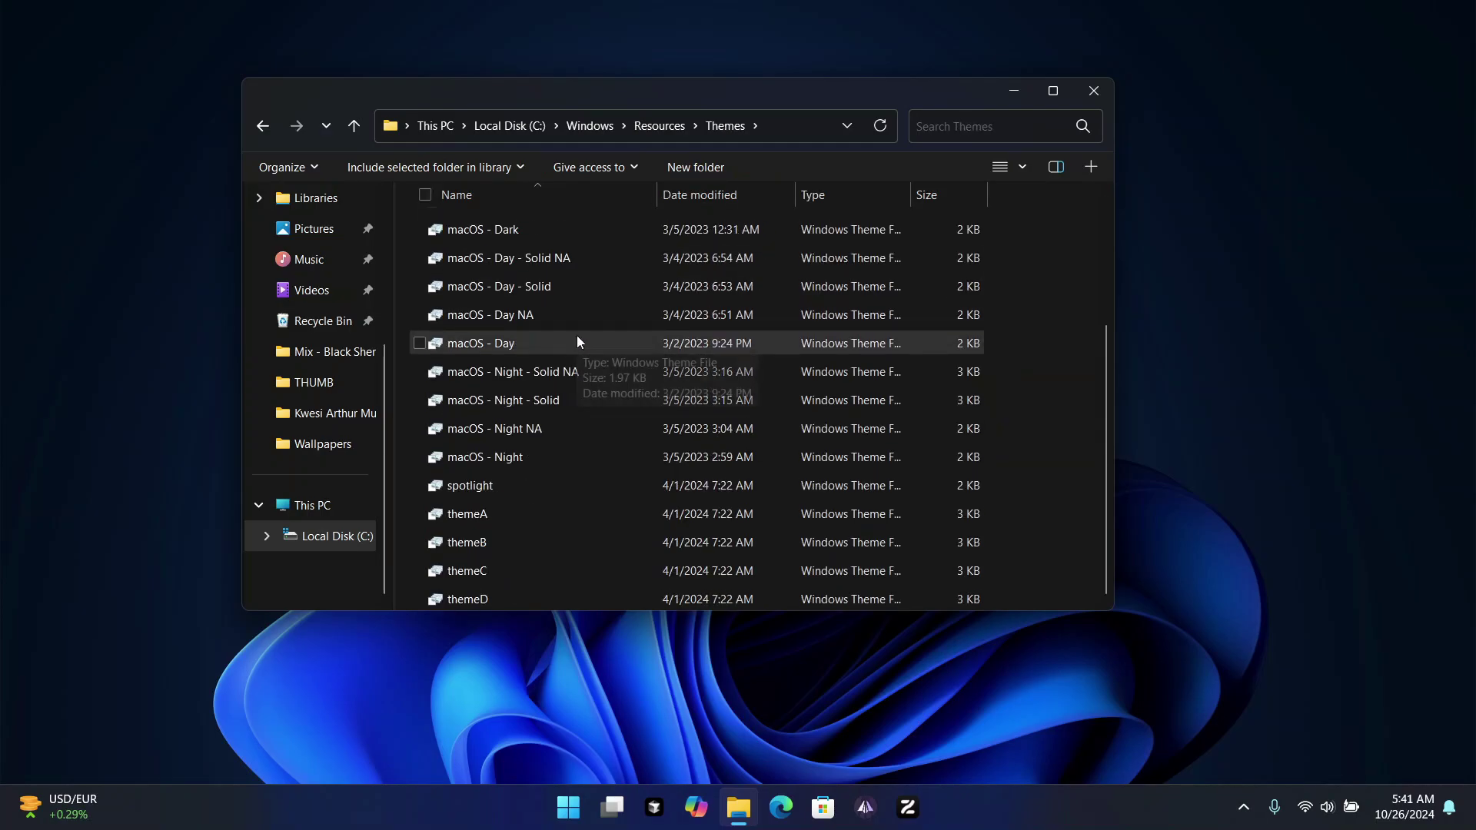
# Step: Delete all theme items, granting administrator permission and skipping undeletable files for all
pyautogui.hotkey('ctrl', 'a')
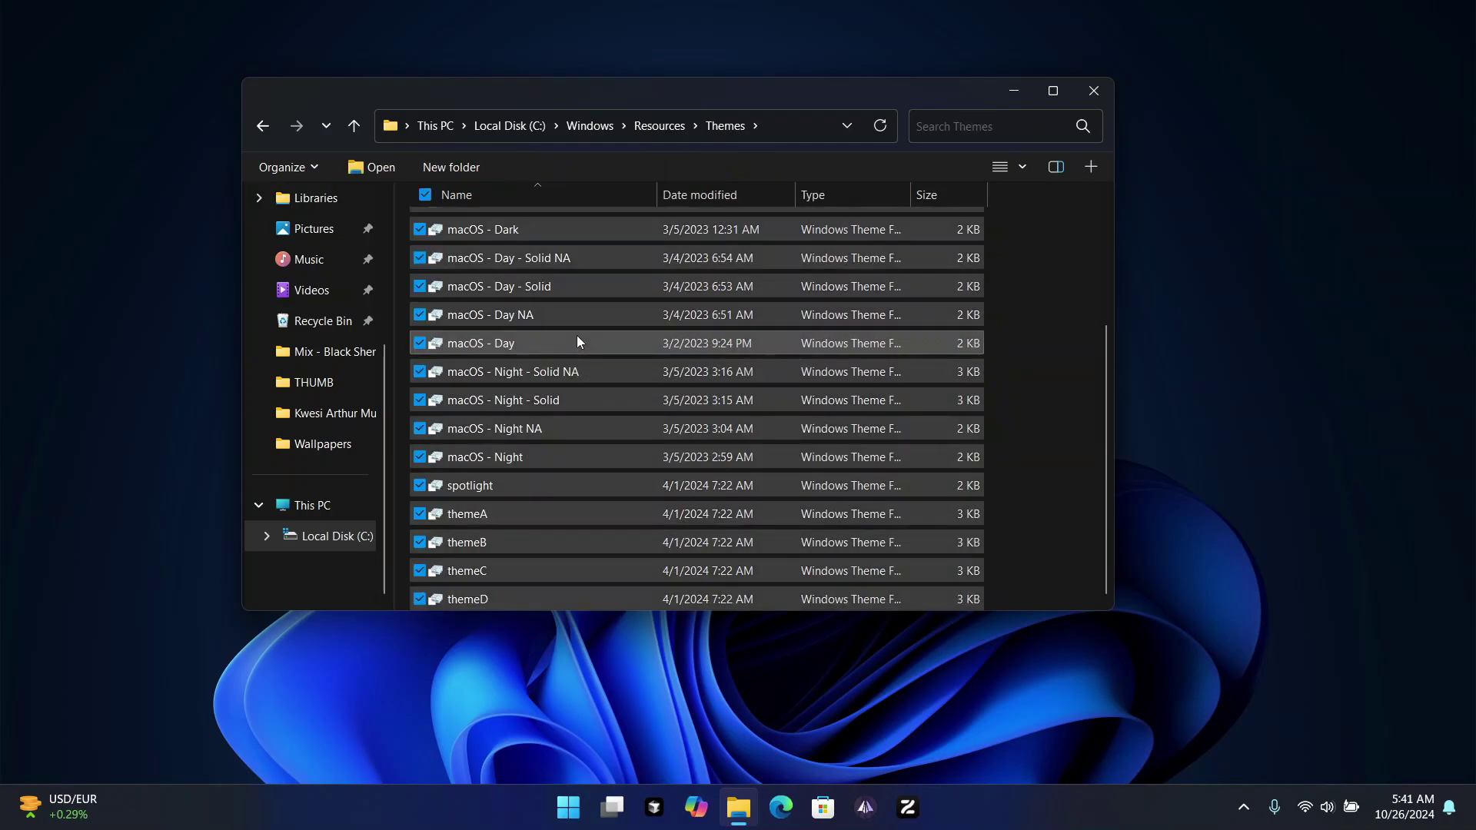
pyautogui.press('Delete')
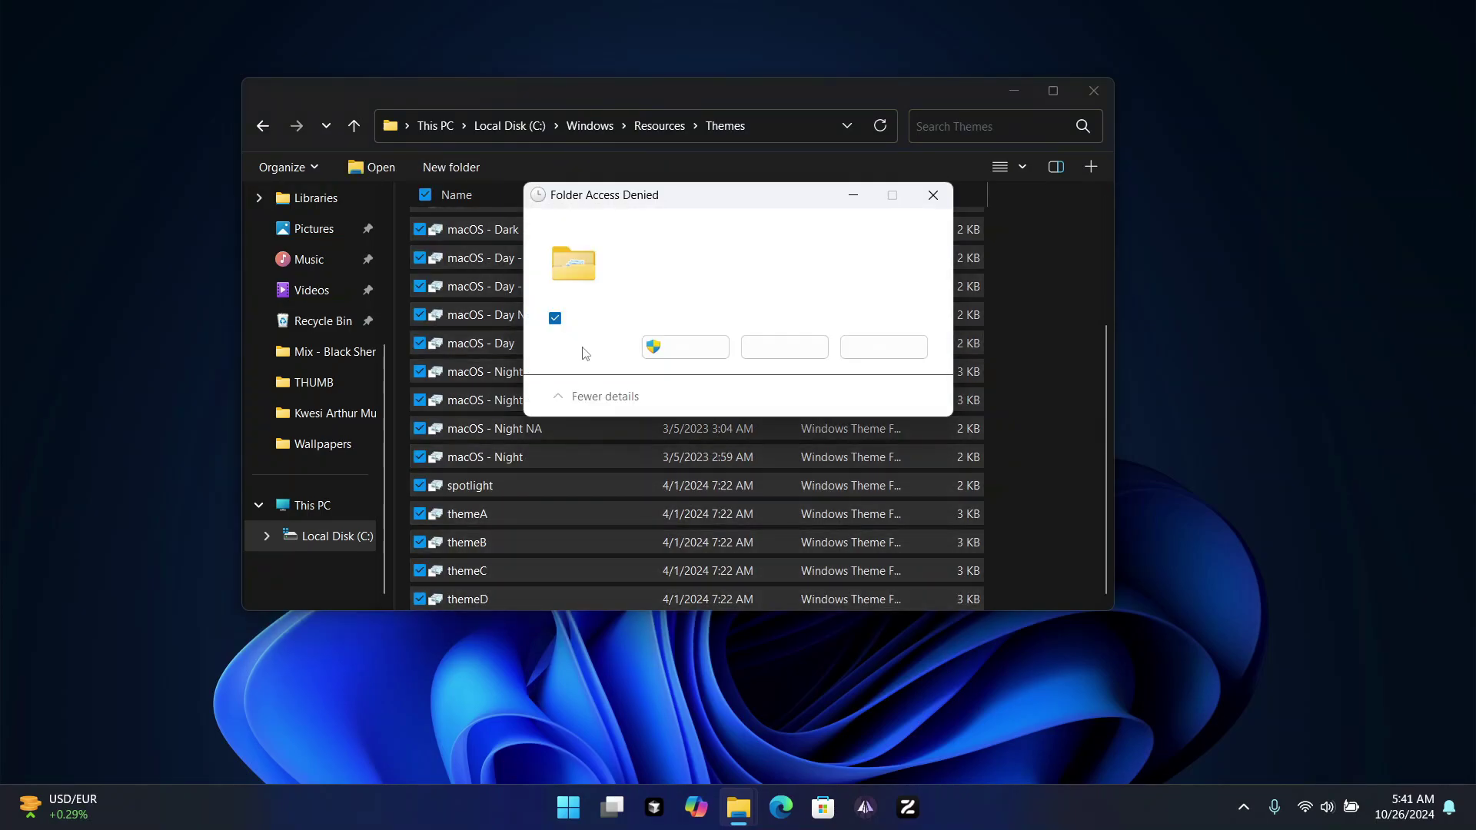
pyautogui.click(715, 352)
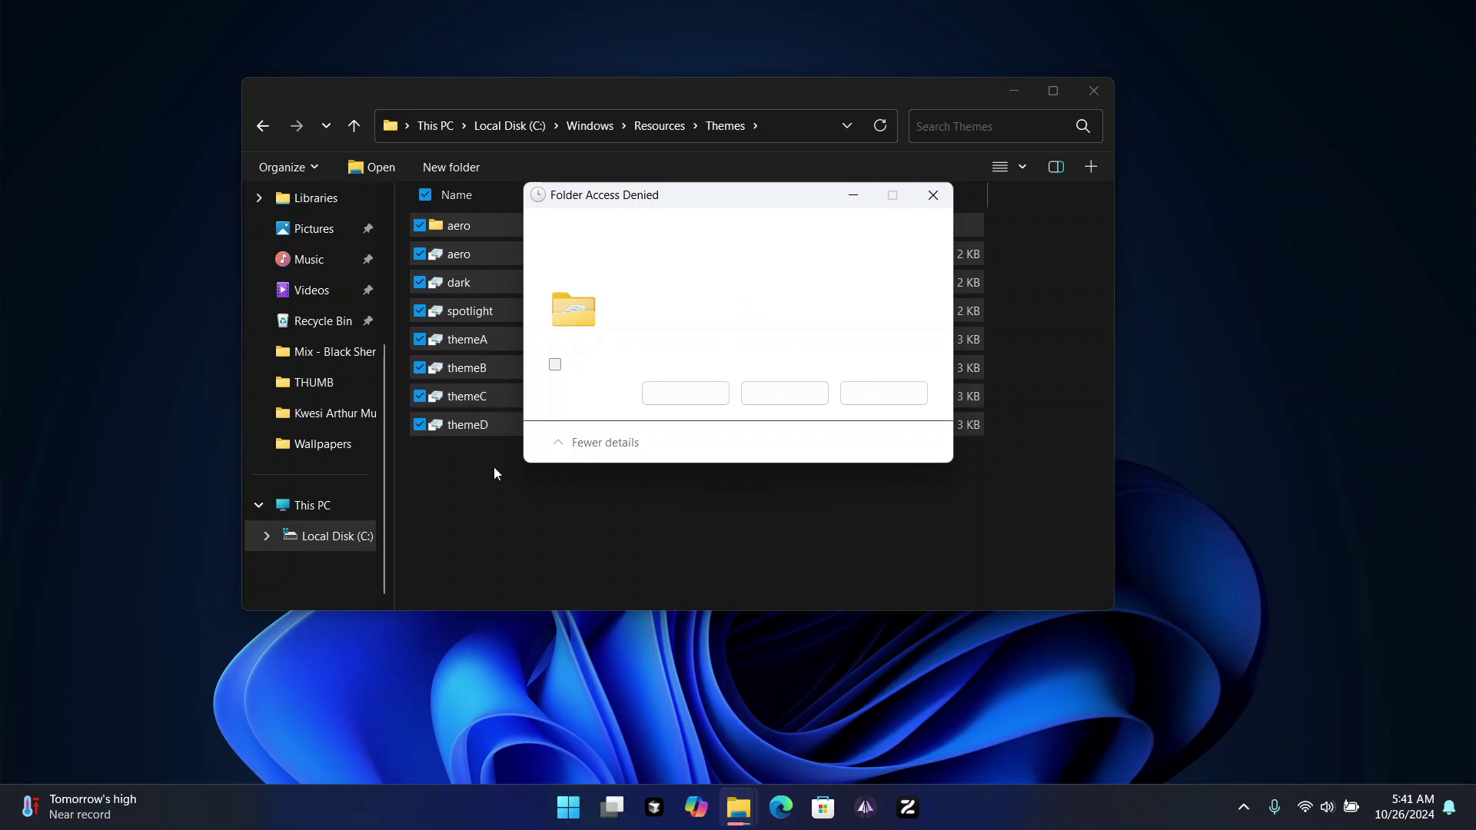
pyautogui.click(799, 403)
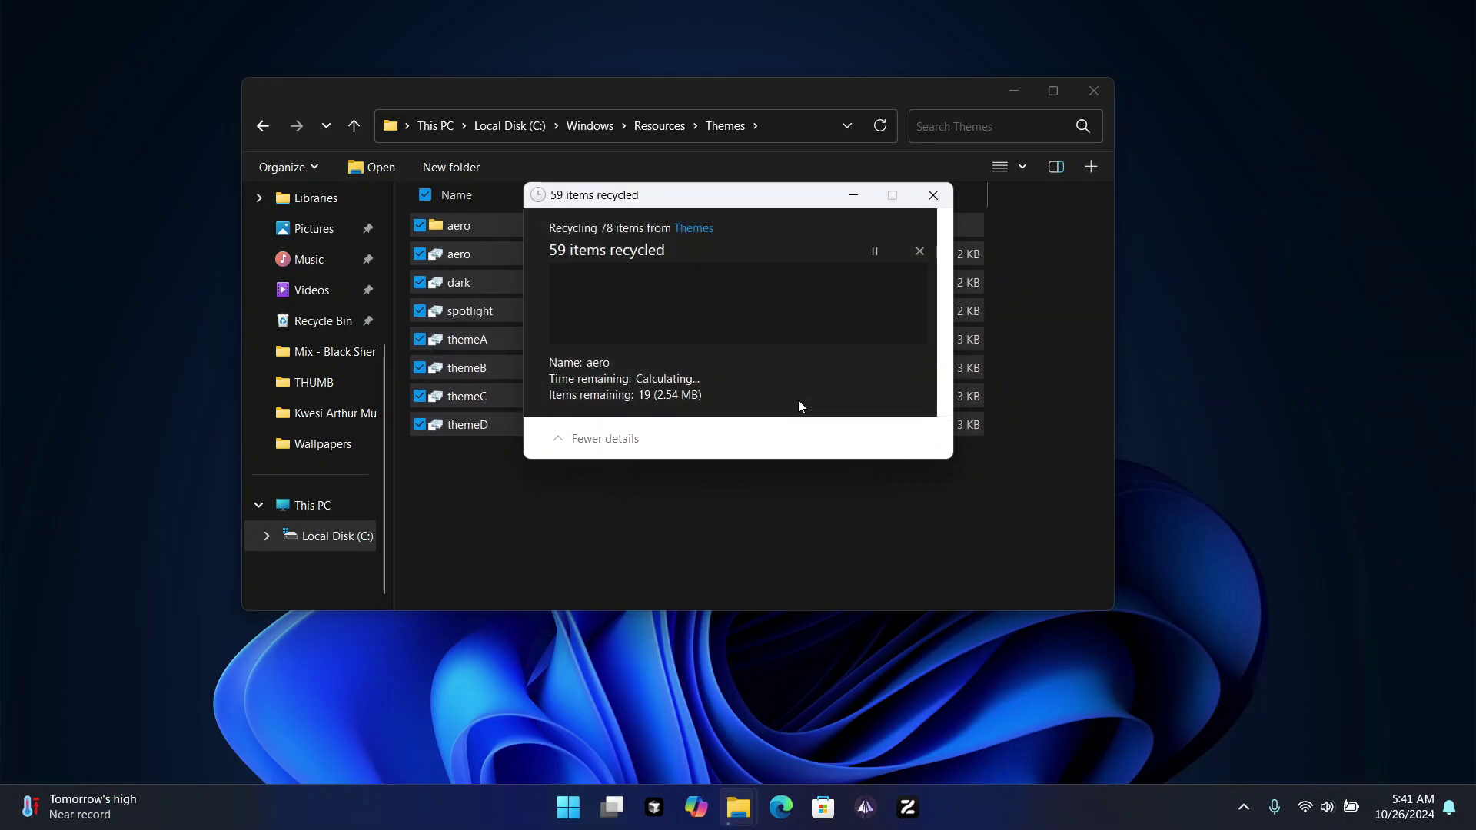
pyautogui.click(555, 362)
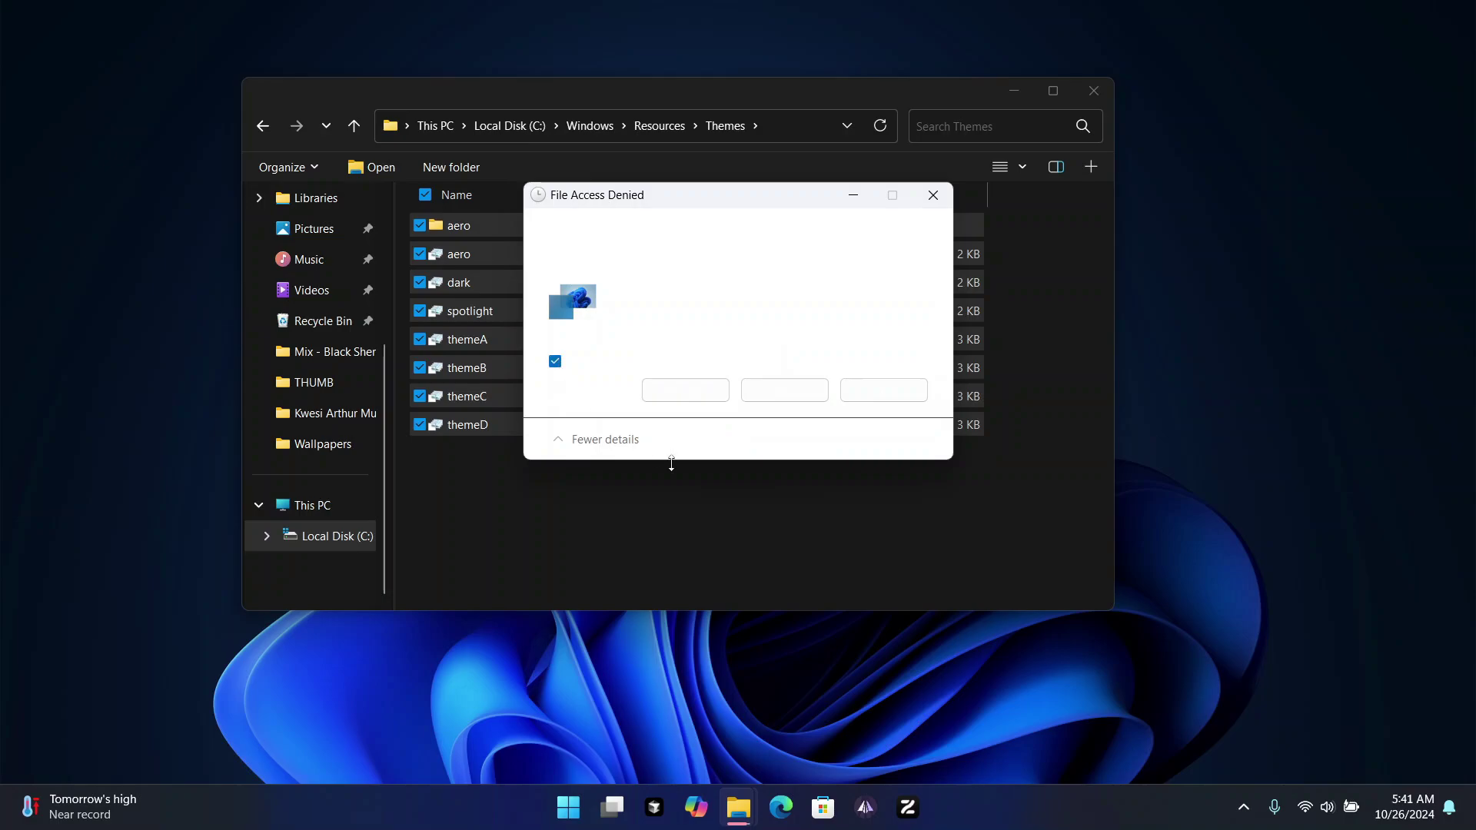
pyautogui.click(768, 392)
pyautogui.click(565, 476)
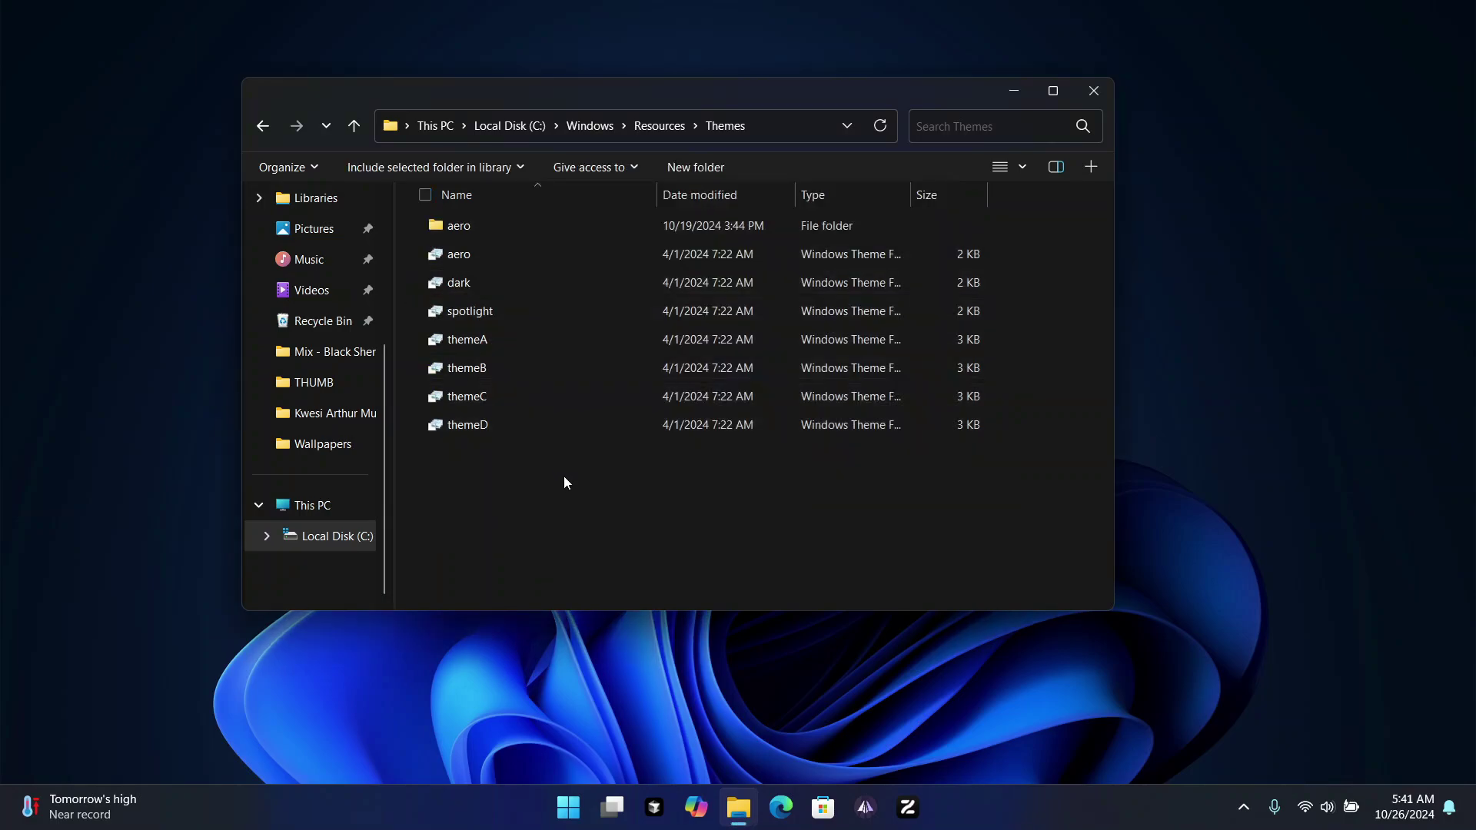
pyautogui.click(1104, 89)
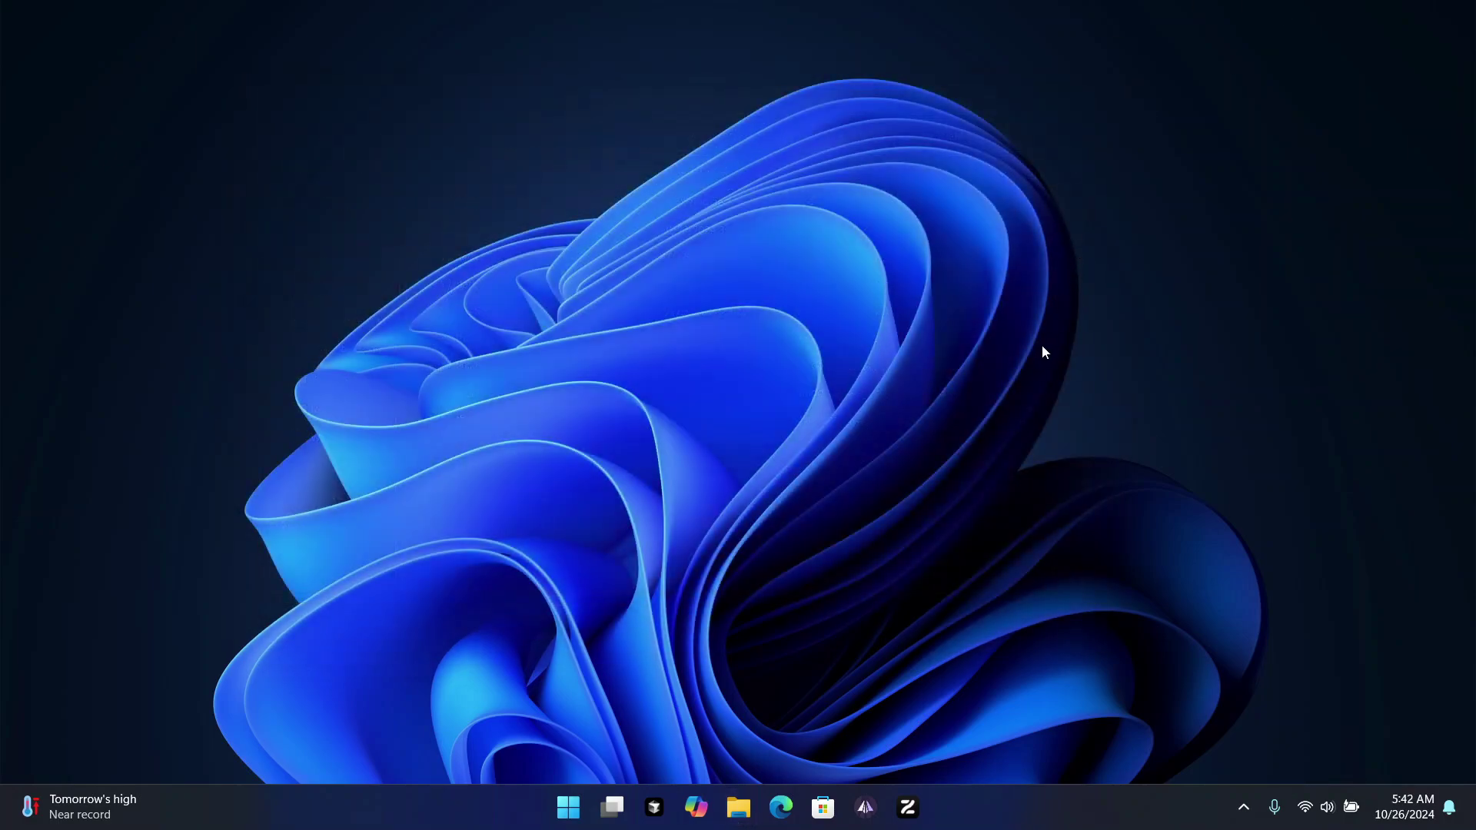
pyautogui.click(568, 806)
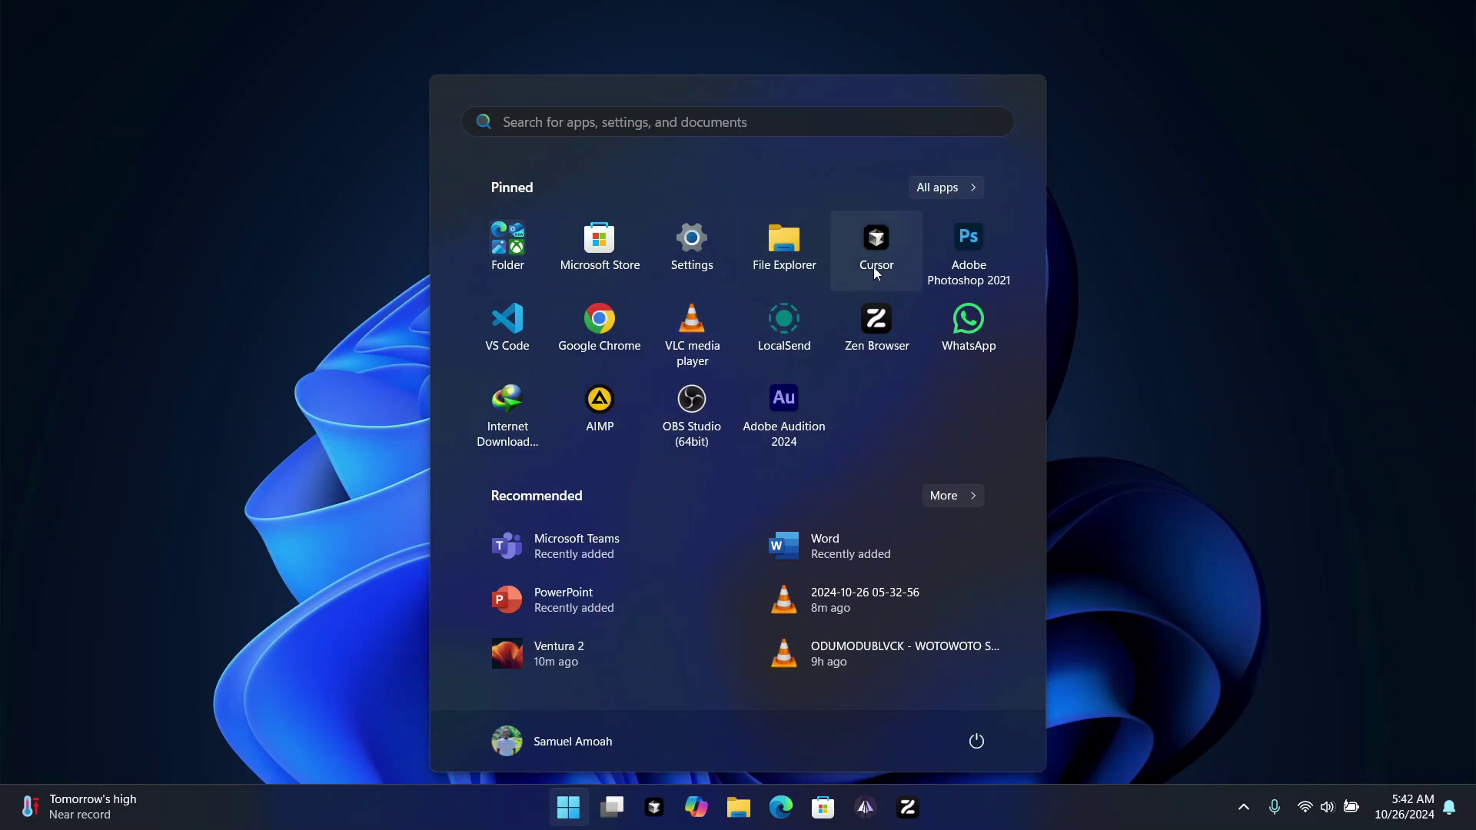
pyautogui.click(668, 258)
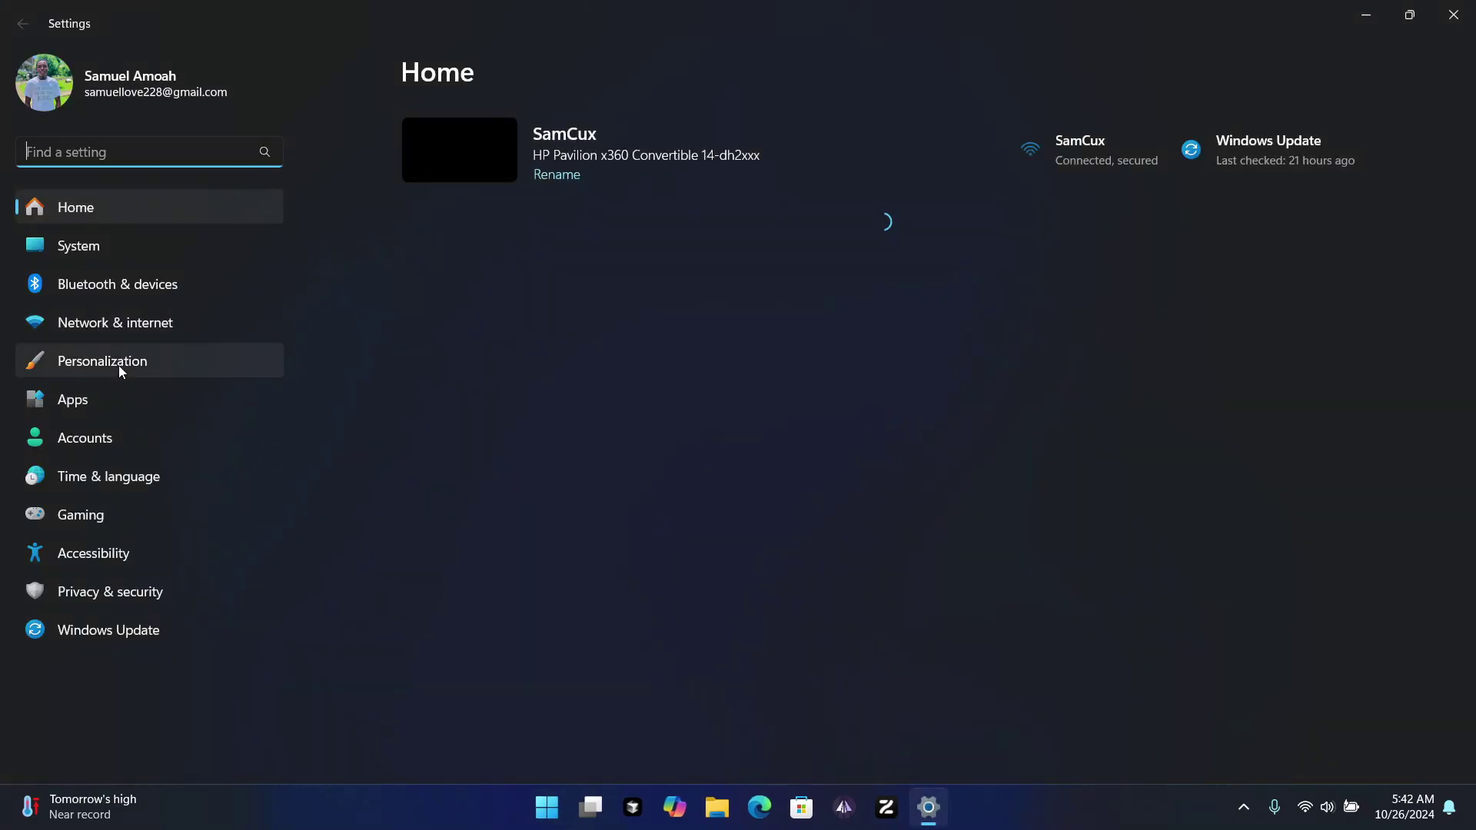
pyautogui.click(118, 366)
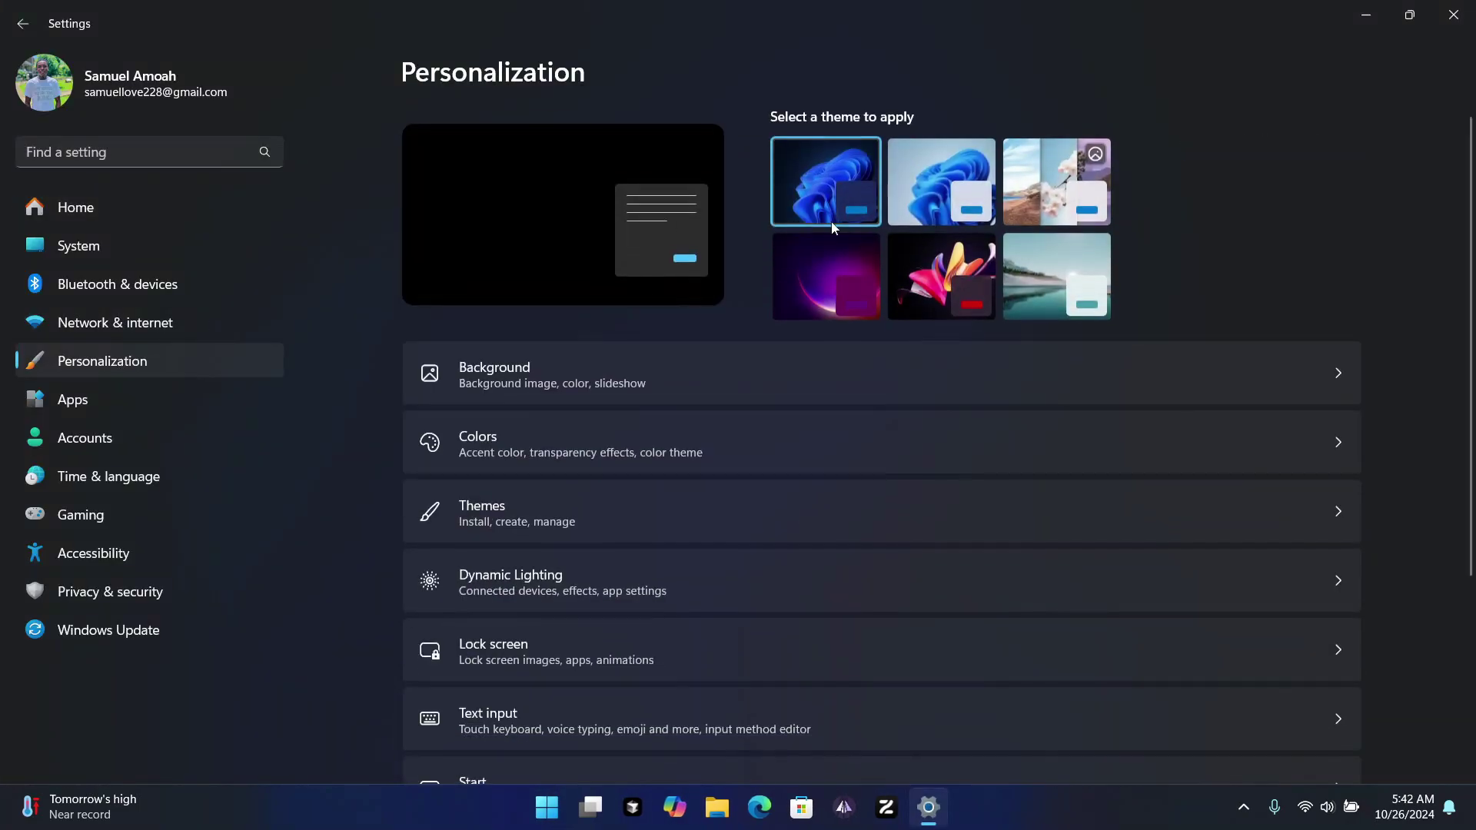
pyautogui.click(702, 510)
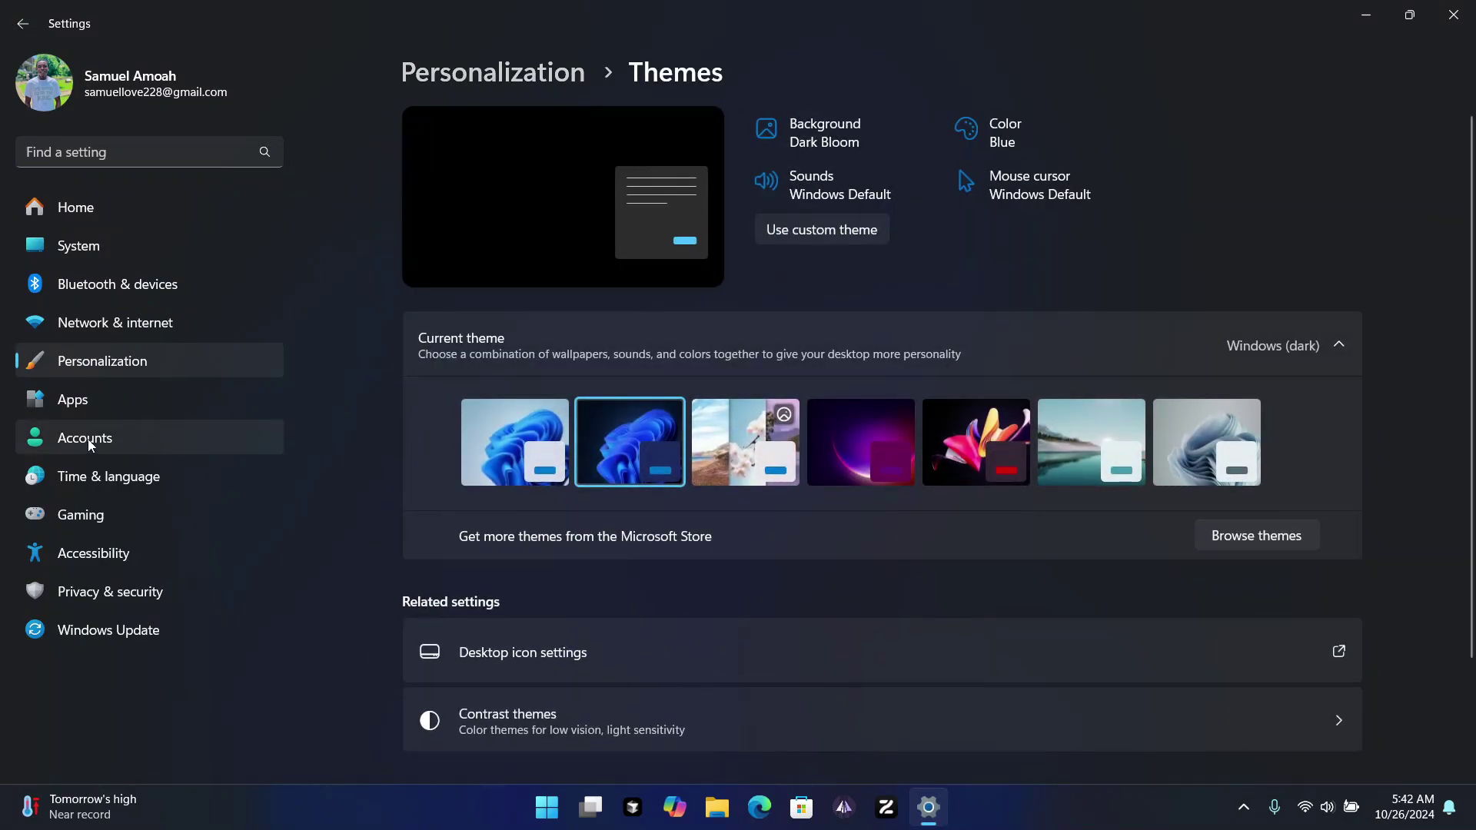
pyautogui.click(1453, 15)
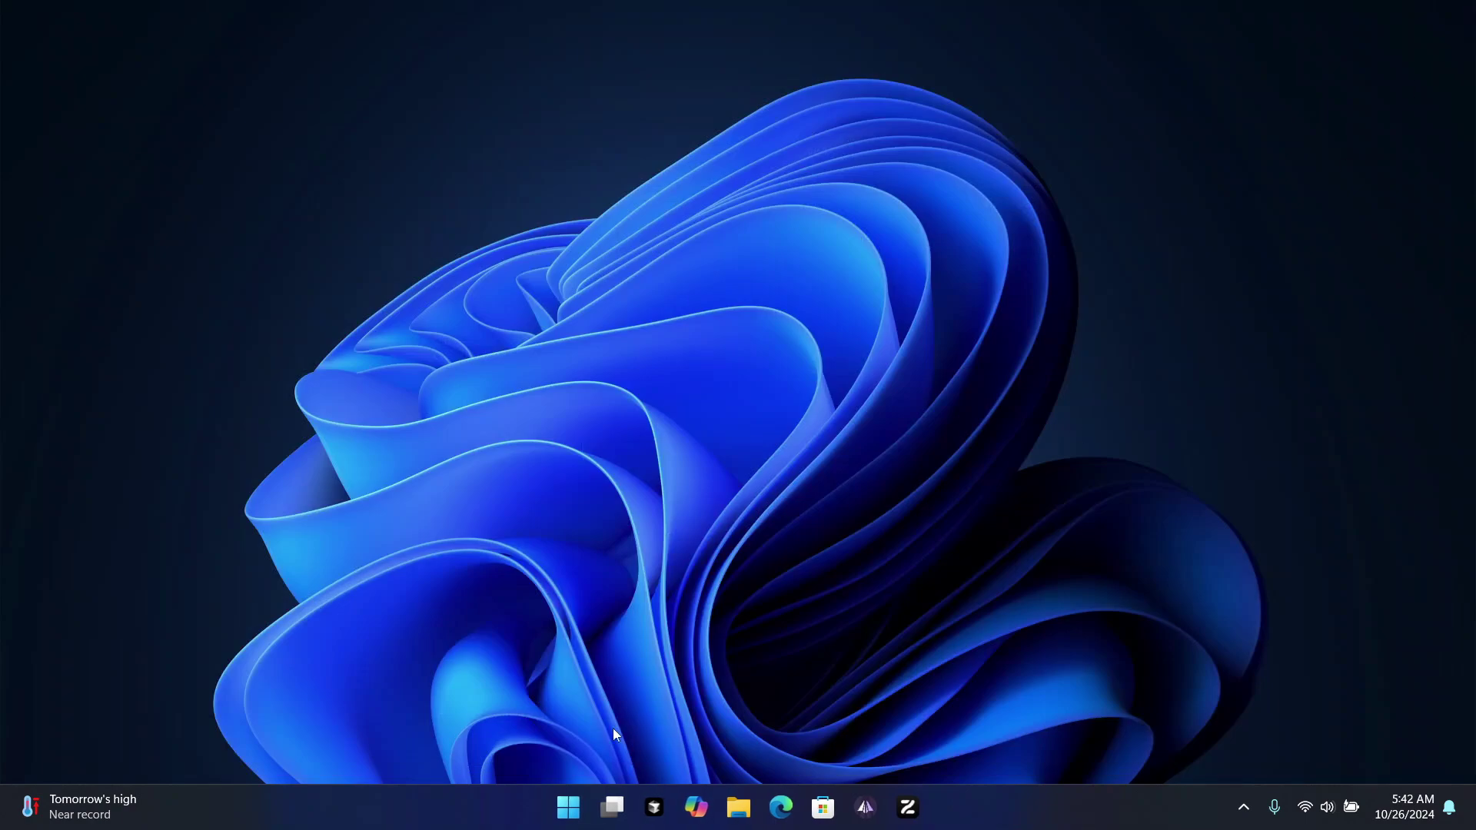
# Step: Open Settings' Installed apps list and scroll down to Rainmeter
pyautogui.click(566, 813)
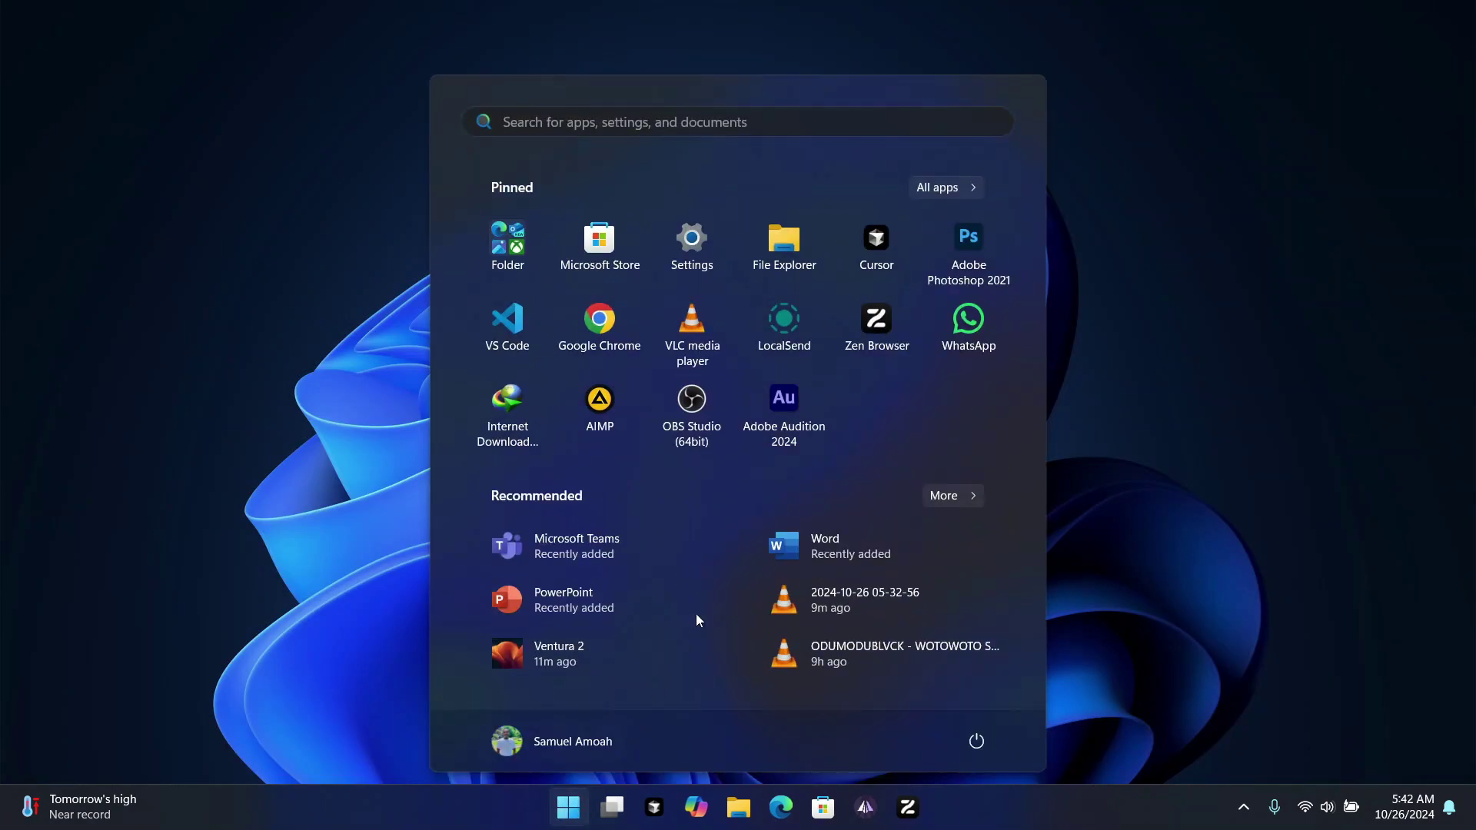
pyautogui.click(718, 263)
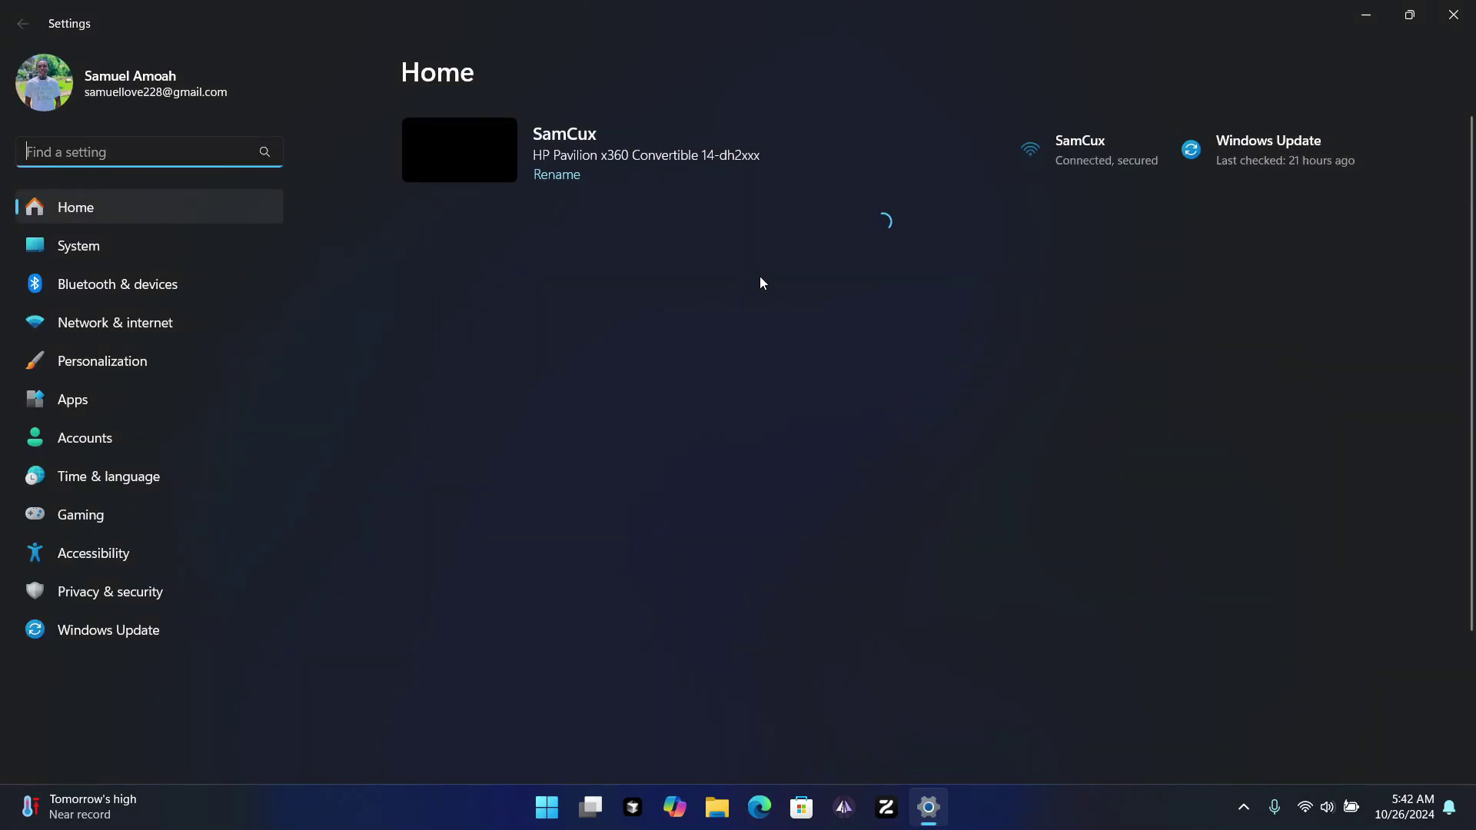
pyautogui.click(85, 404)
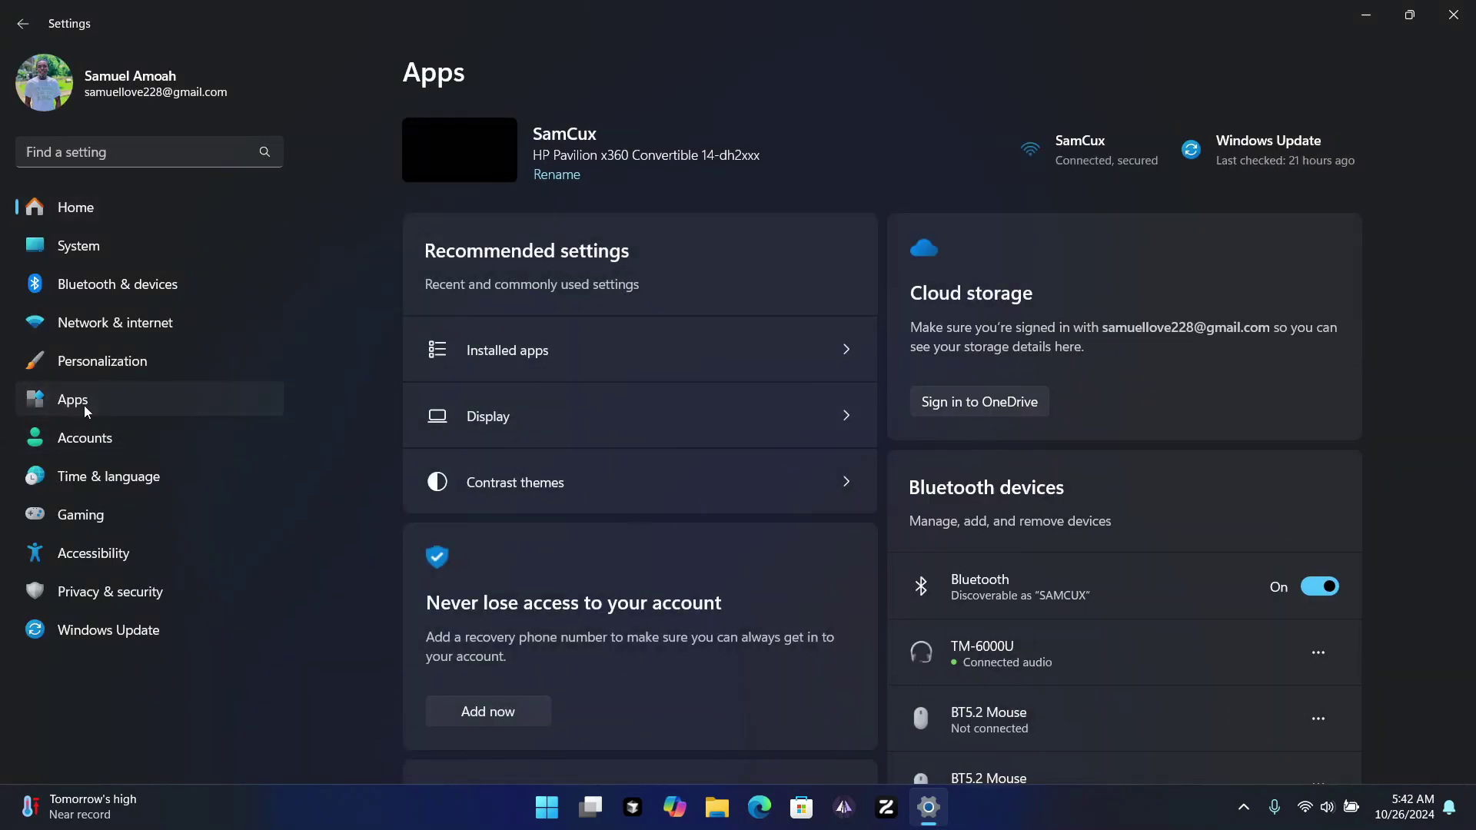
pyautogui.click(744, 147)
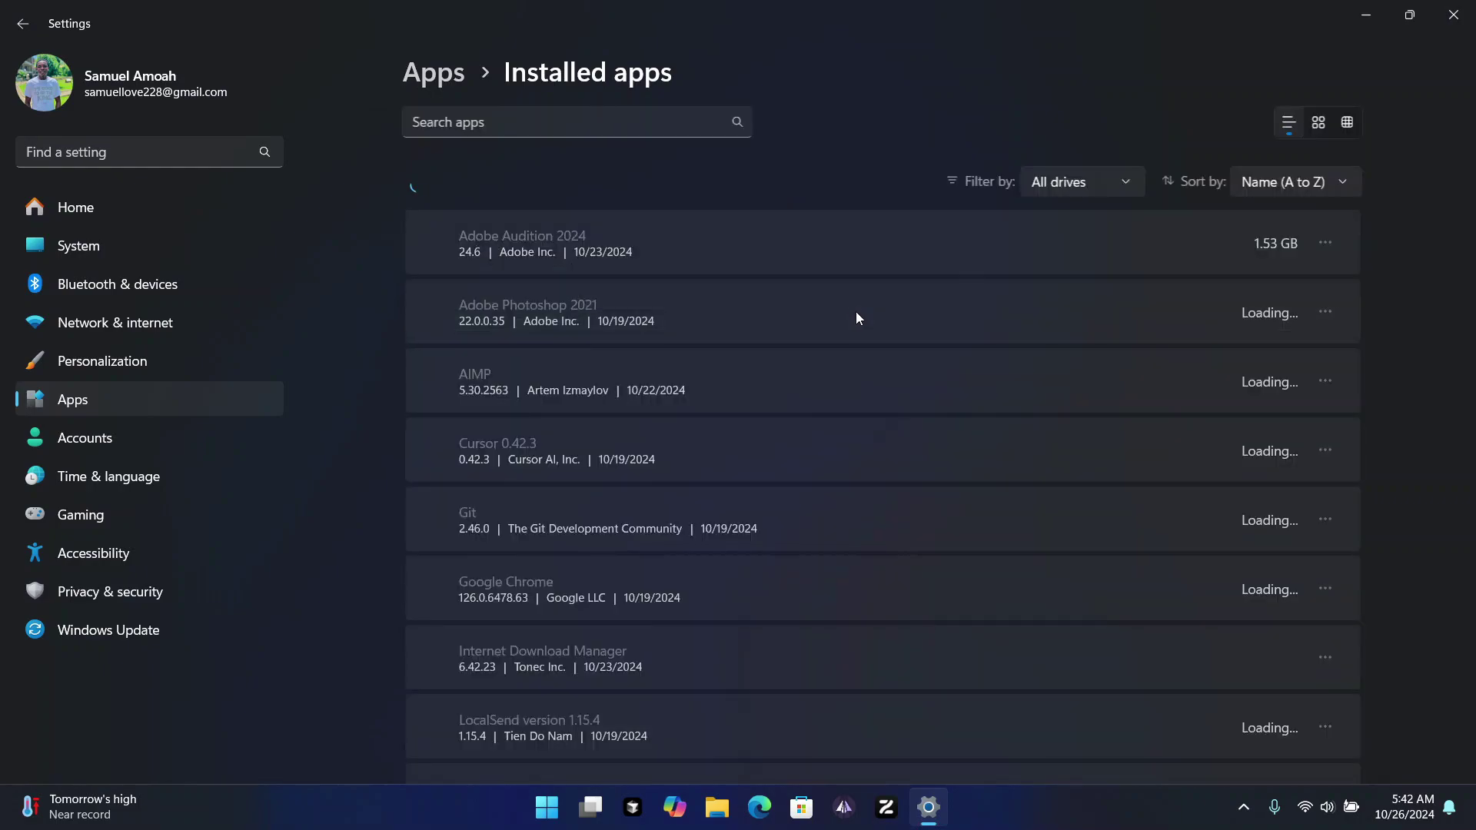
pyautogui.scroll(-5, 921, 300)
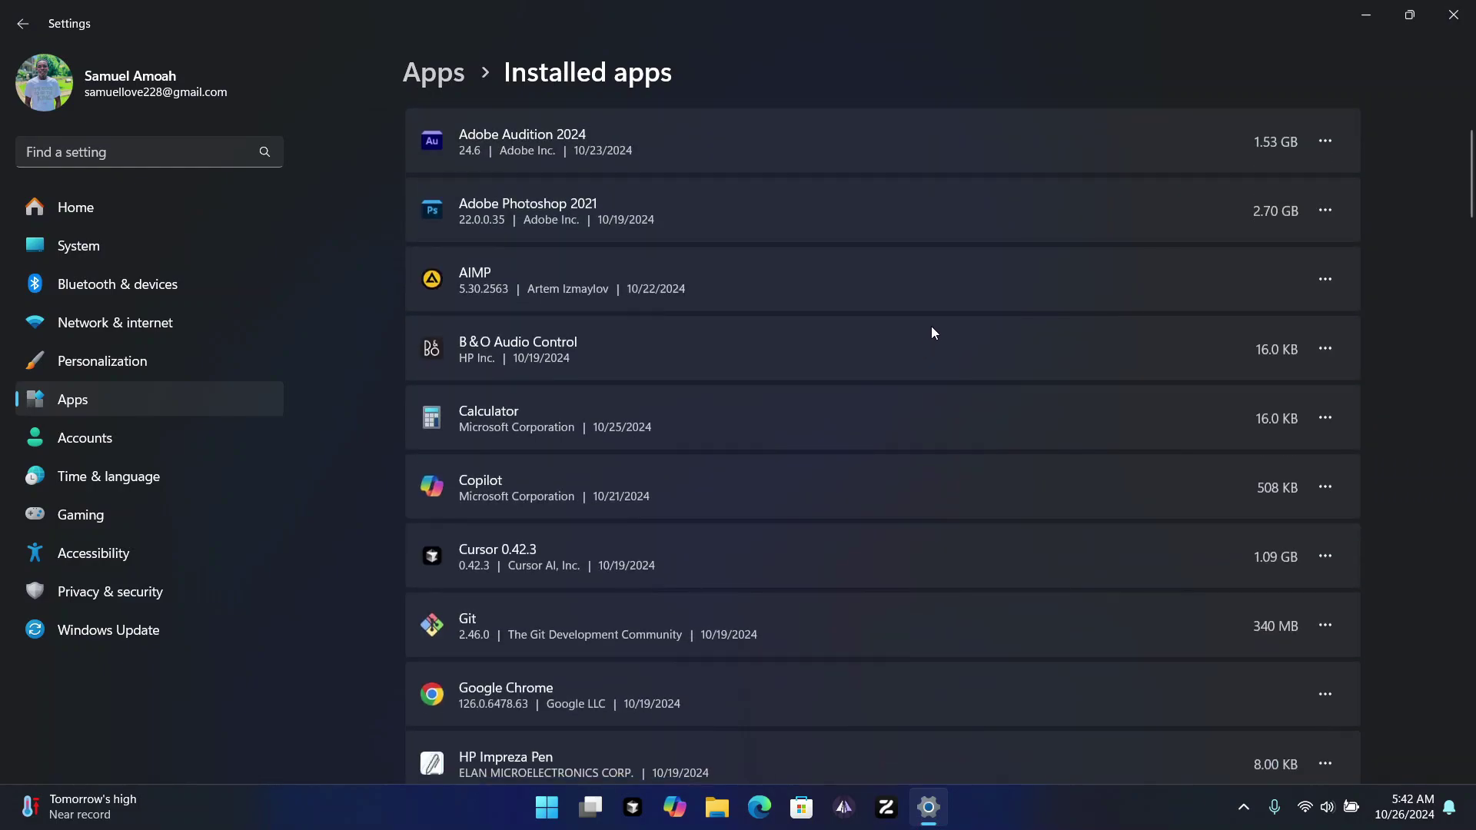
pyautogui.scroll(-15, 939, 307)
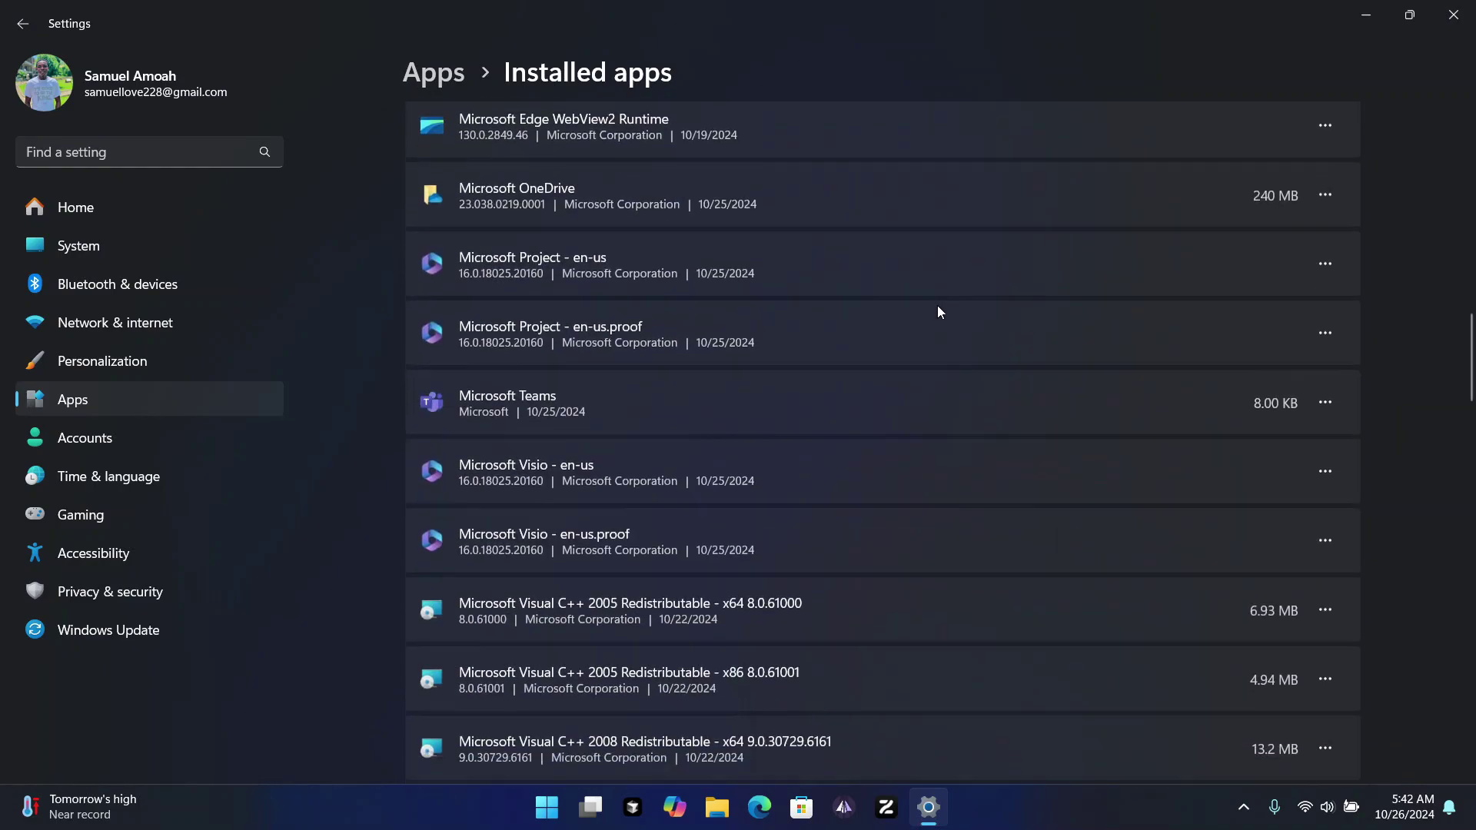
pyautogui.scroll(-8, 936, 315)
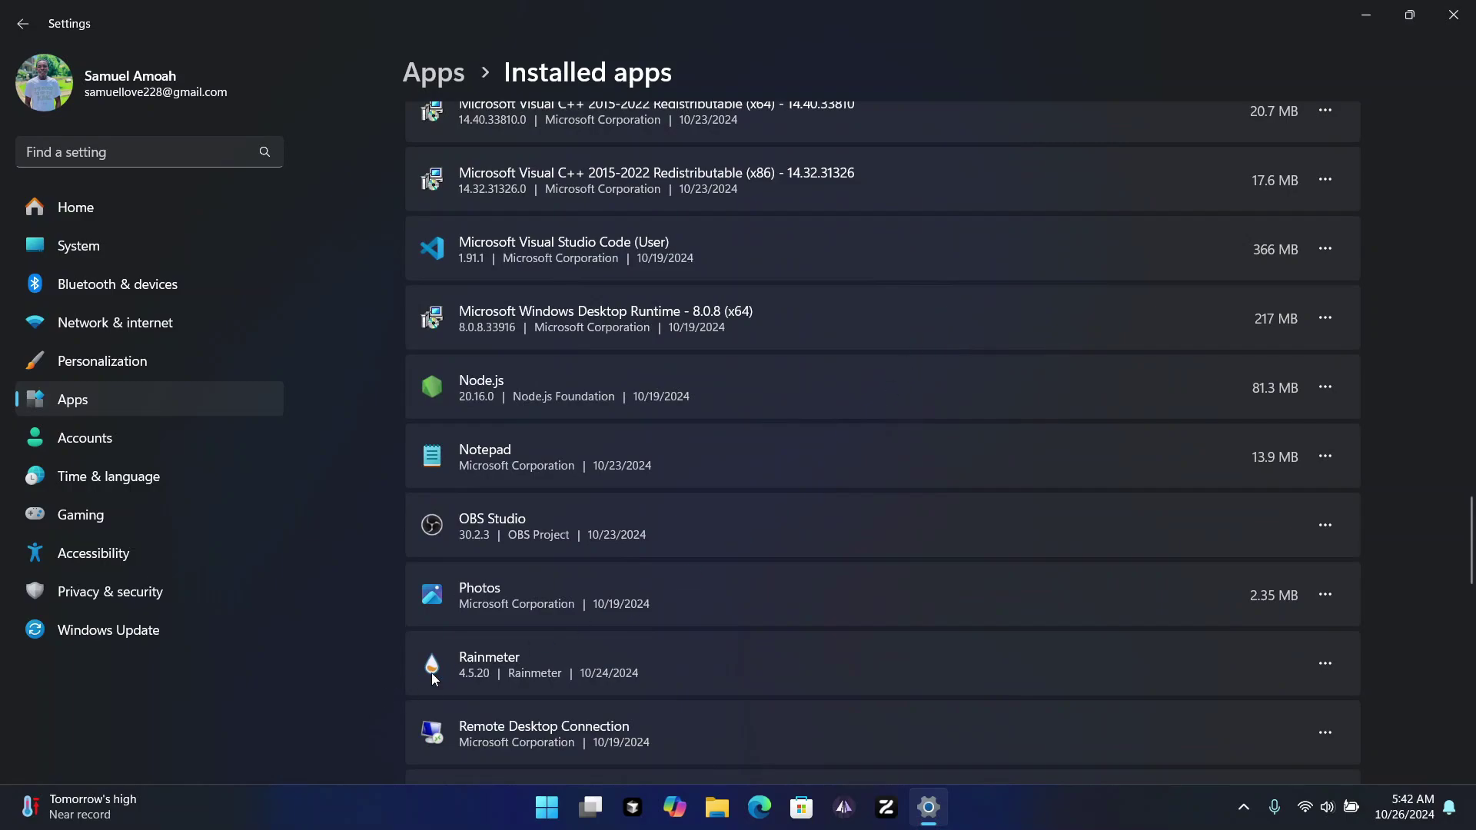
# Step: Uninstall Rainmeter, including all personal settings and files, and close the finished uninstaller
pyautogui.click(1325, 661)
pyautogui.click(1130, 738)
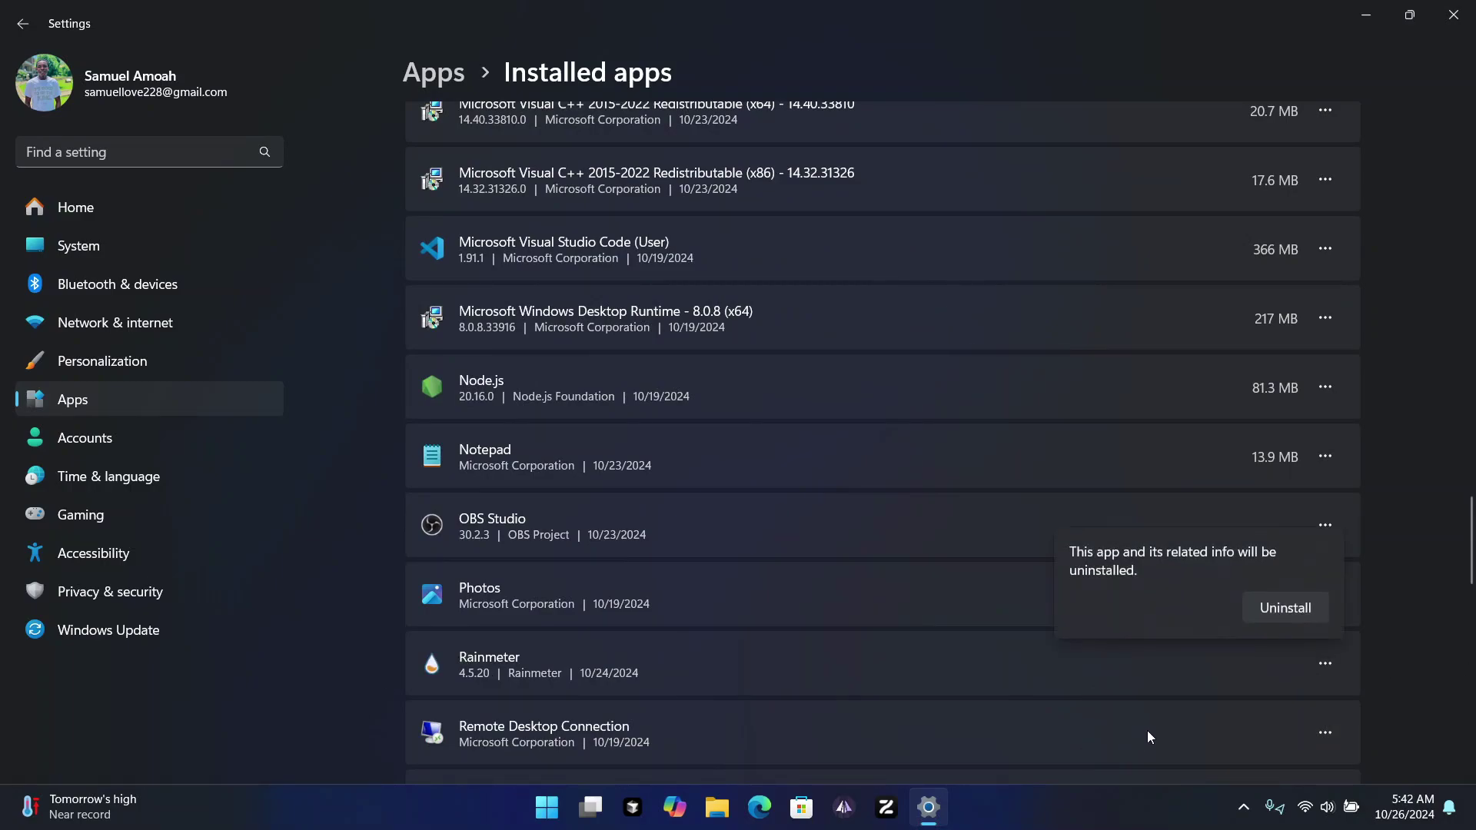
pyautogui.click(1288, 607)
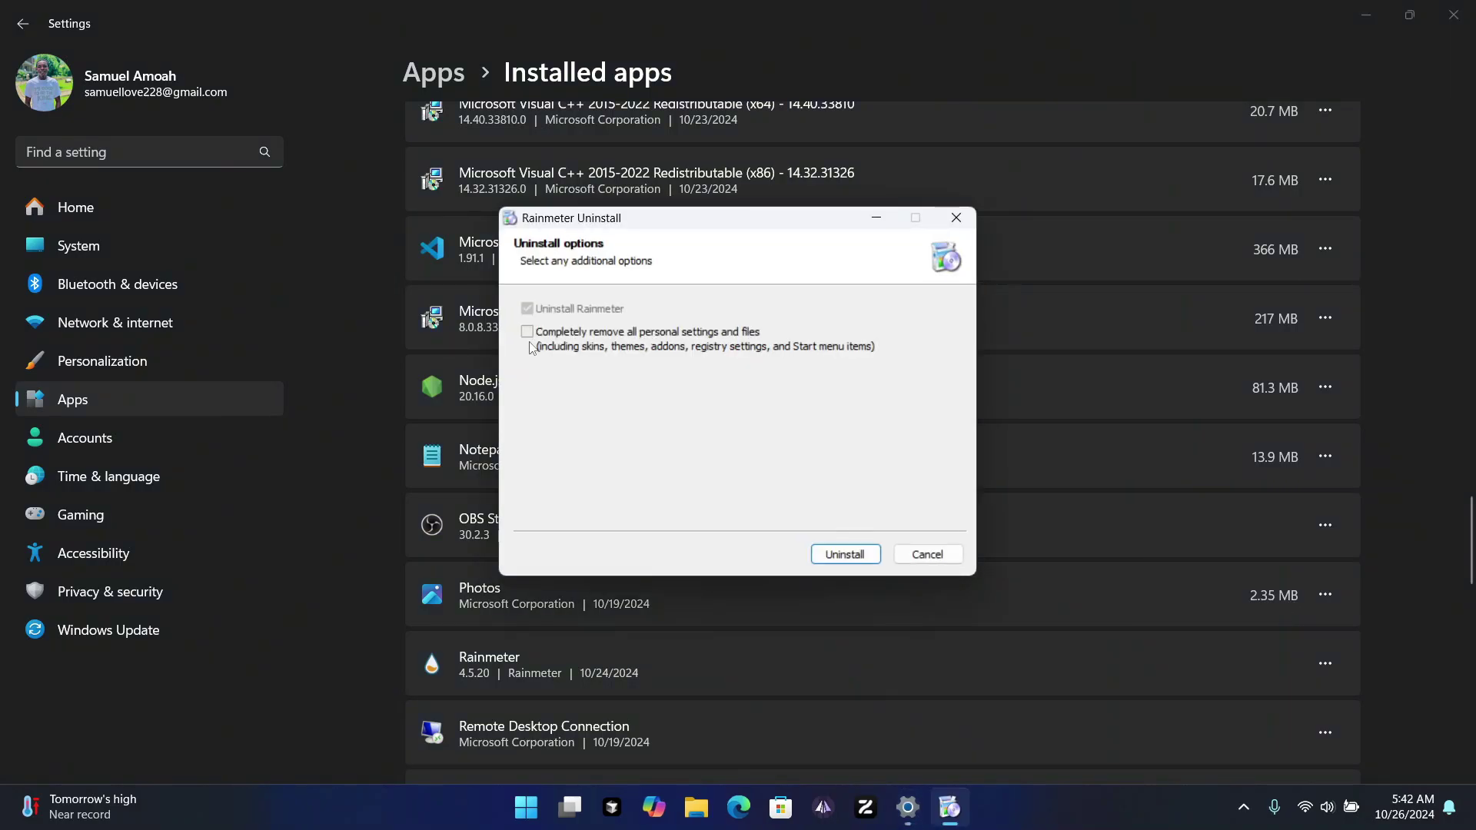
pyautogui.click(528, 333)
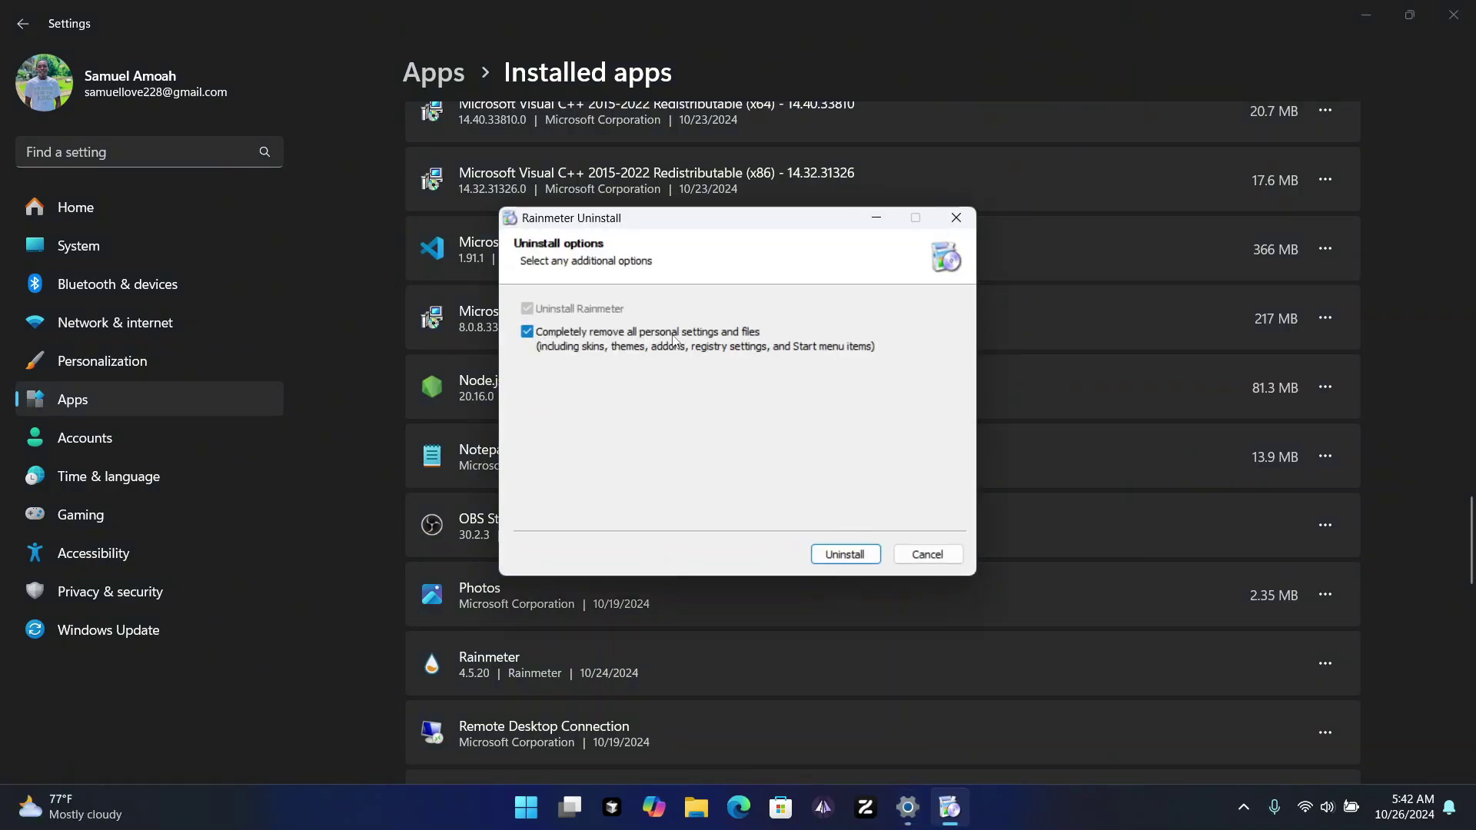
pyautogui.click(854, 557)
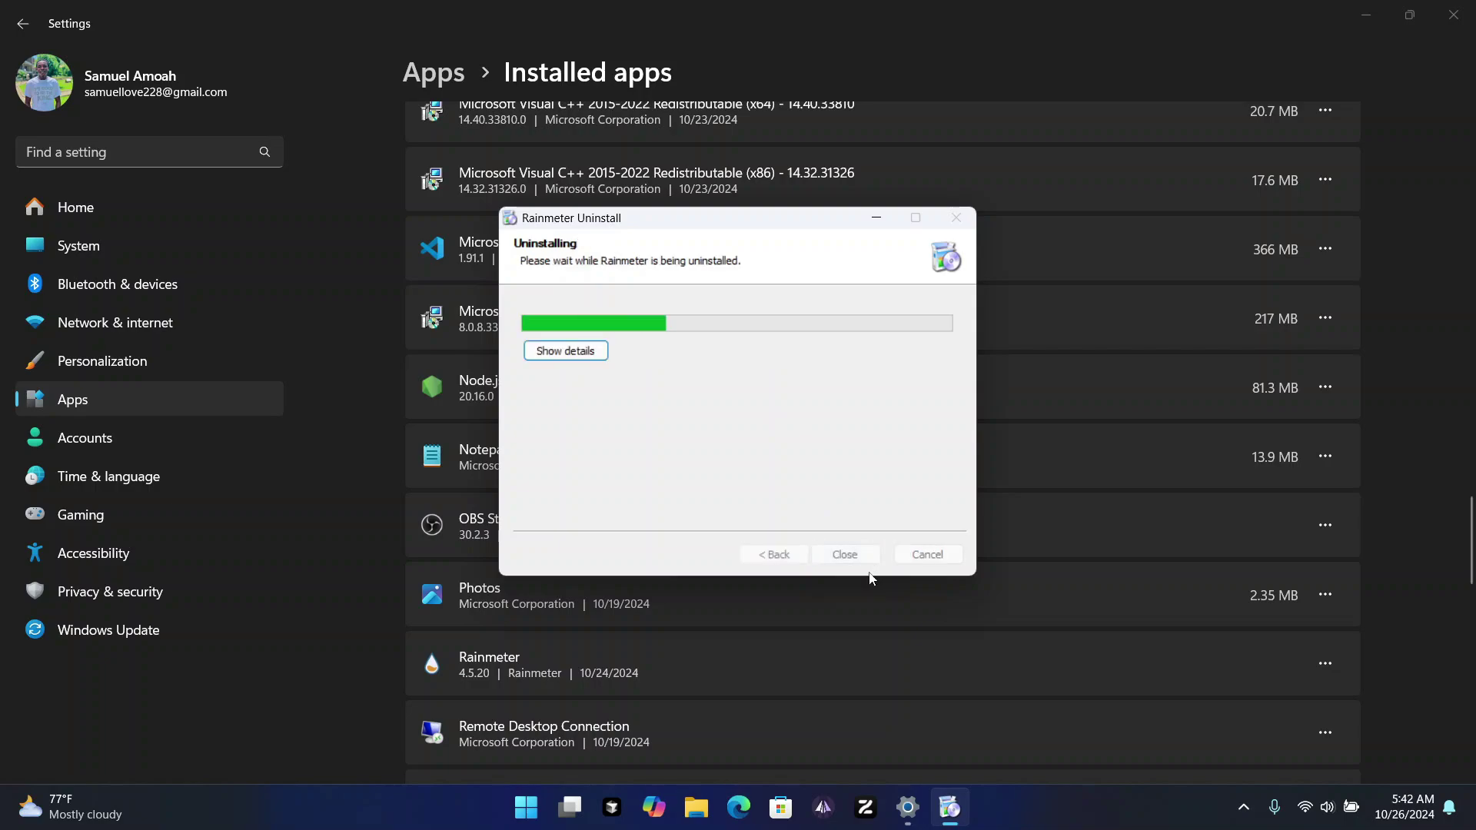
pyautogui.click(845, 555)
# Step: Uninstall StartAllBack with its settings and licence data deleted
pyautogui.scroll(3, 1213, 388)
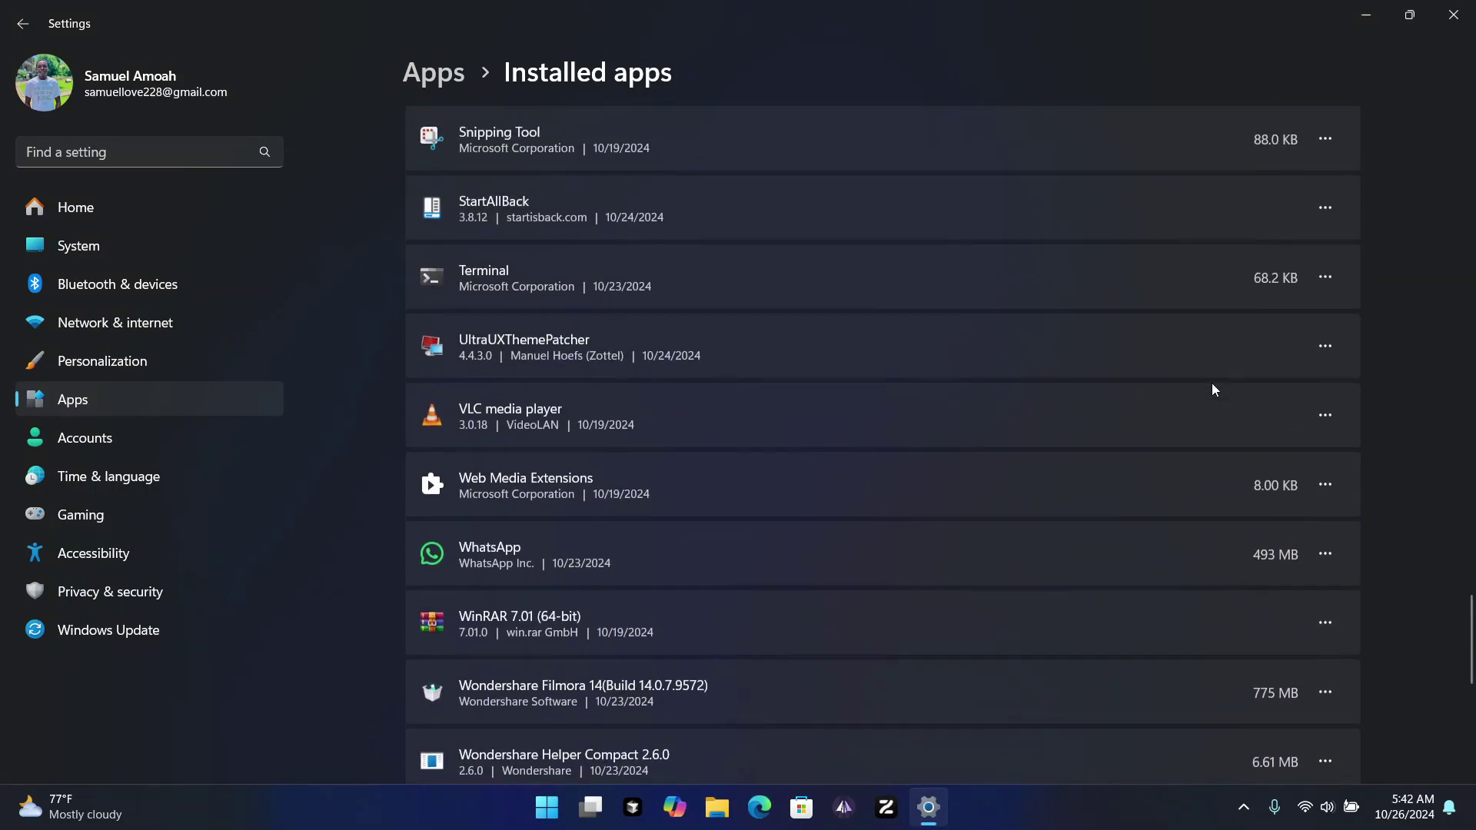
pyautogui.scroll(1, 1213, 389)
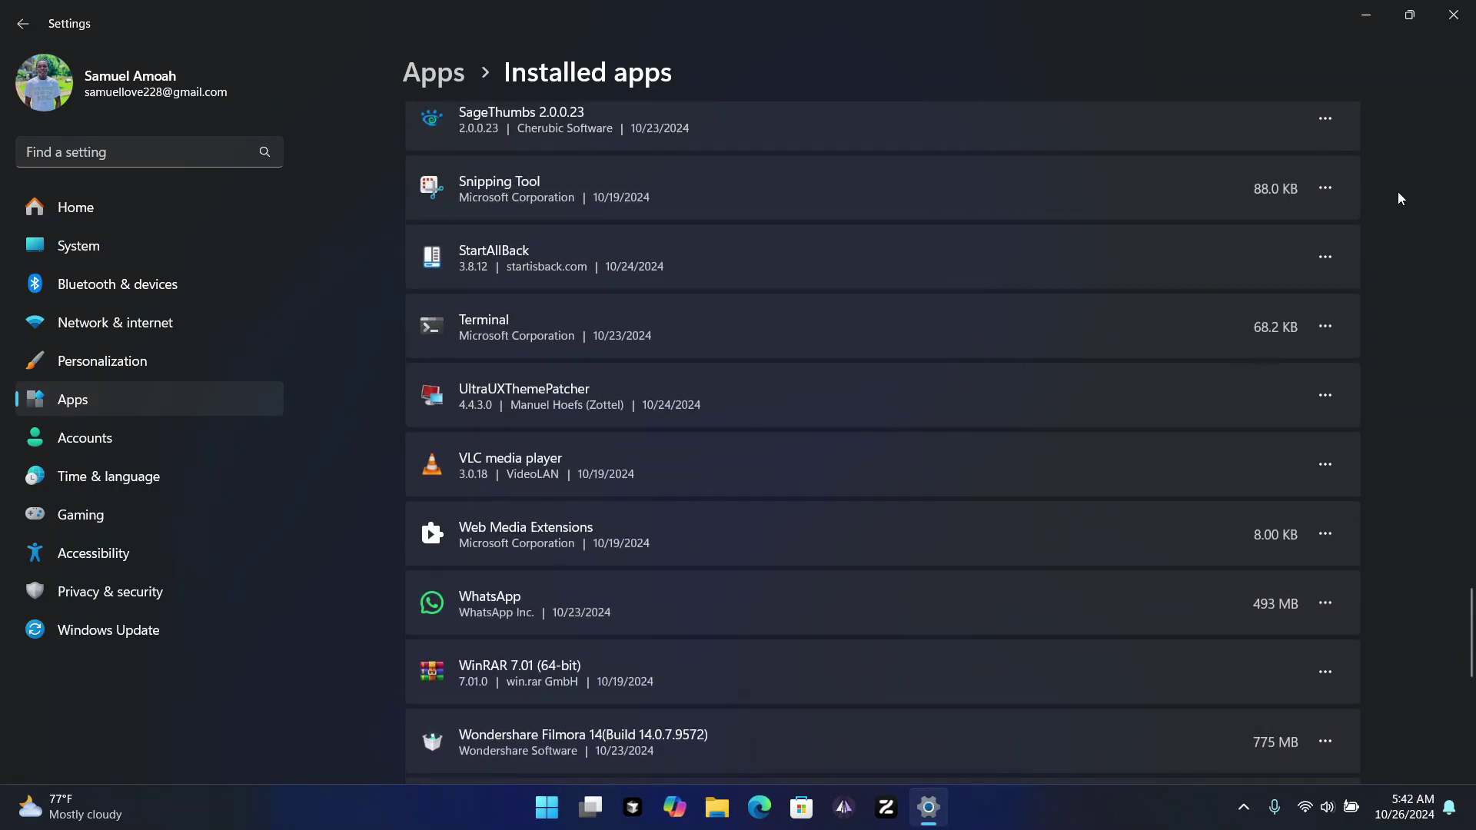
pyautogui.click(1332, 256)
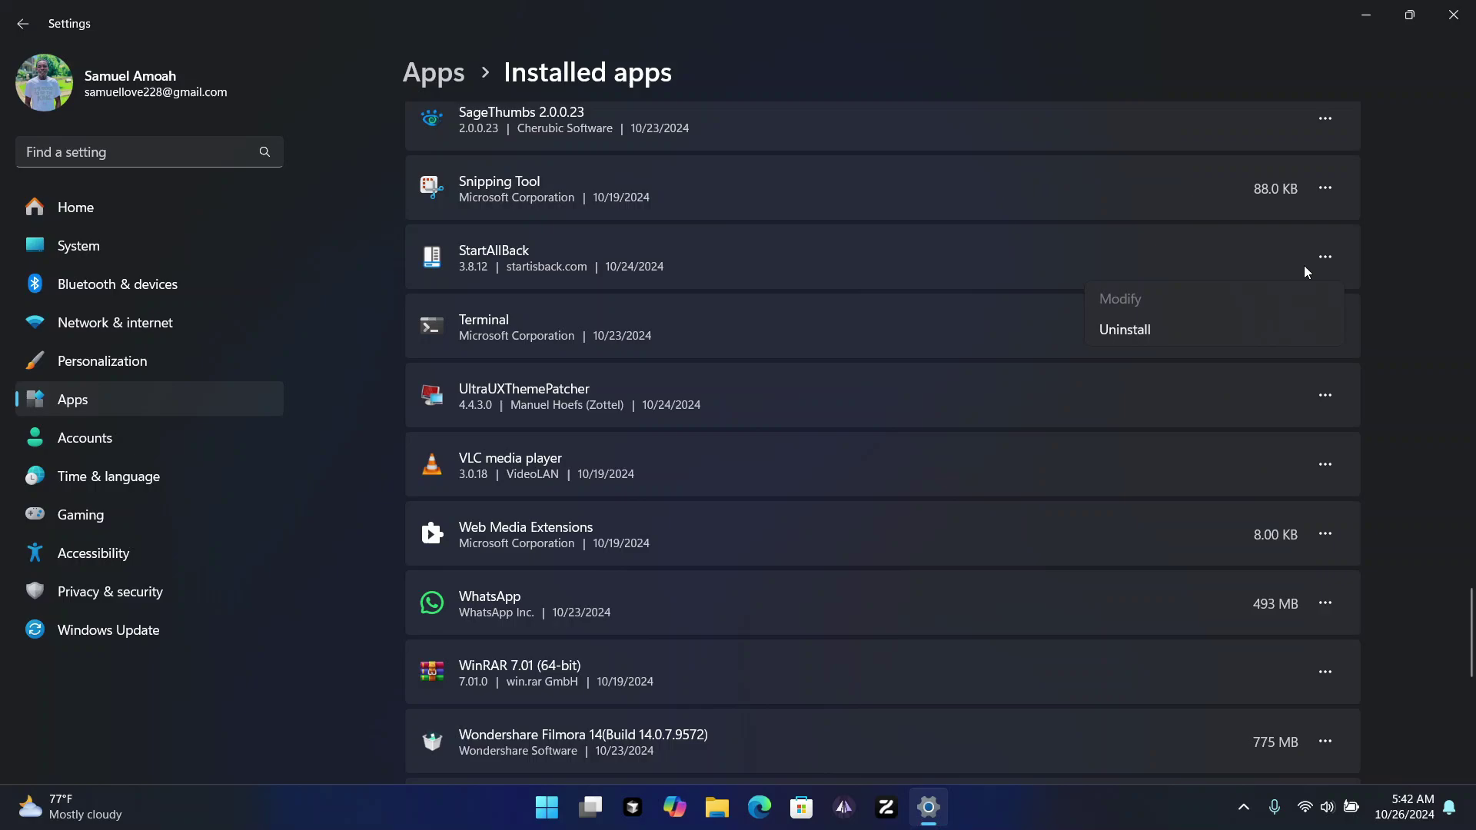
pyautogui.click(1134, 332)
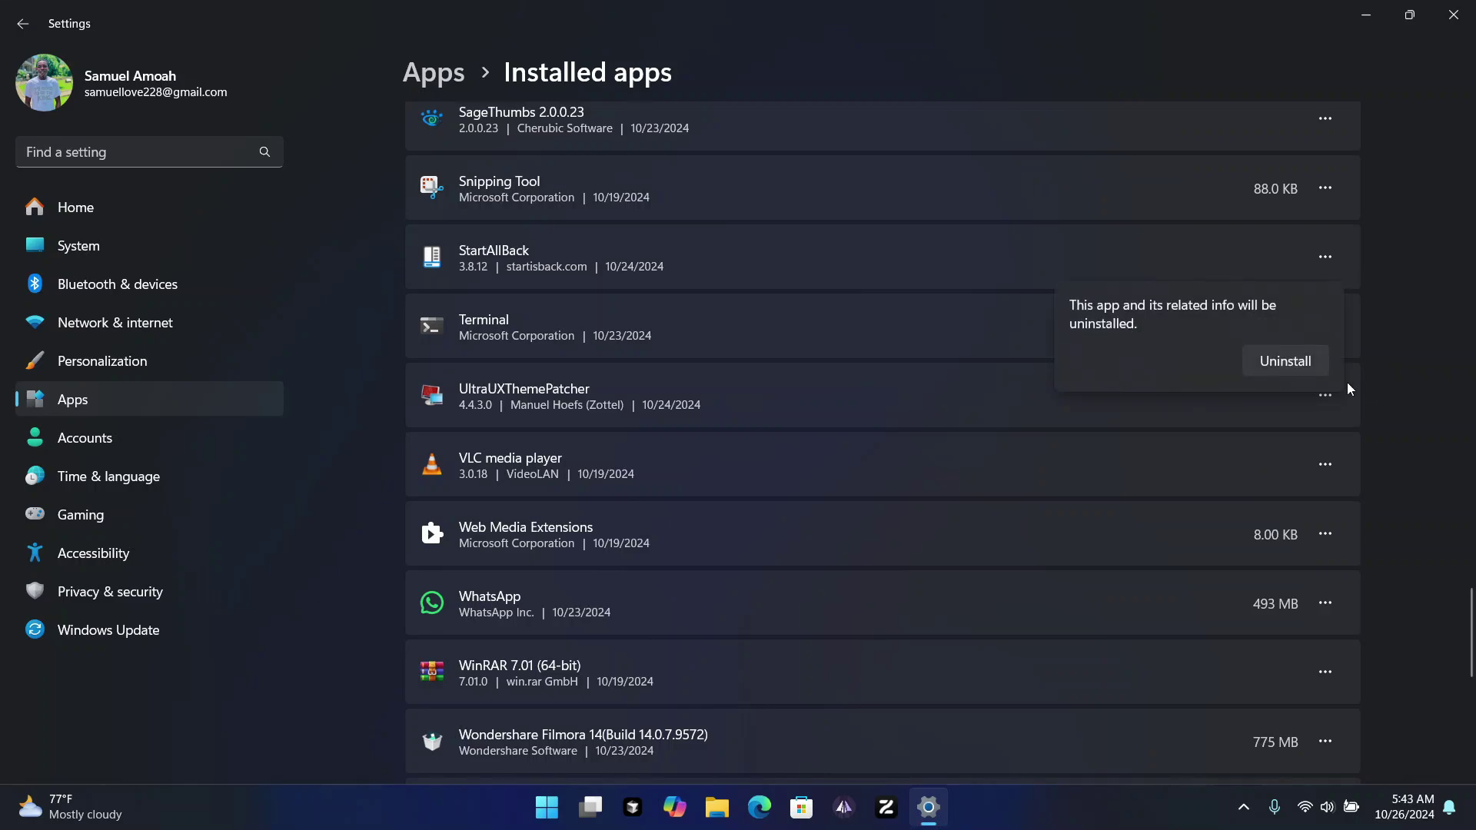
pyautogui.click(1267, 359)
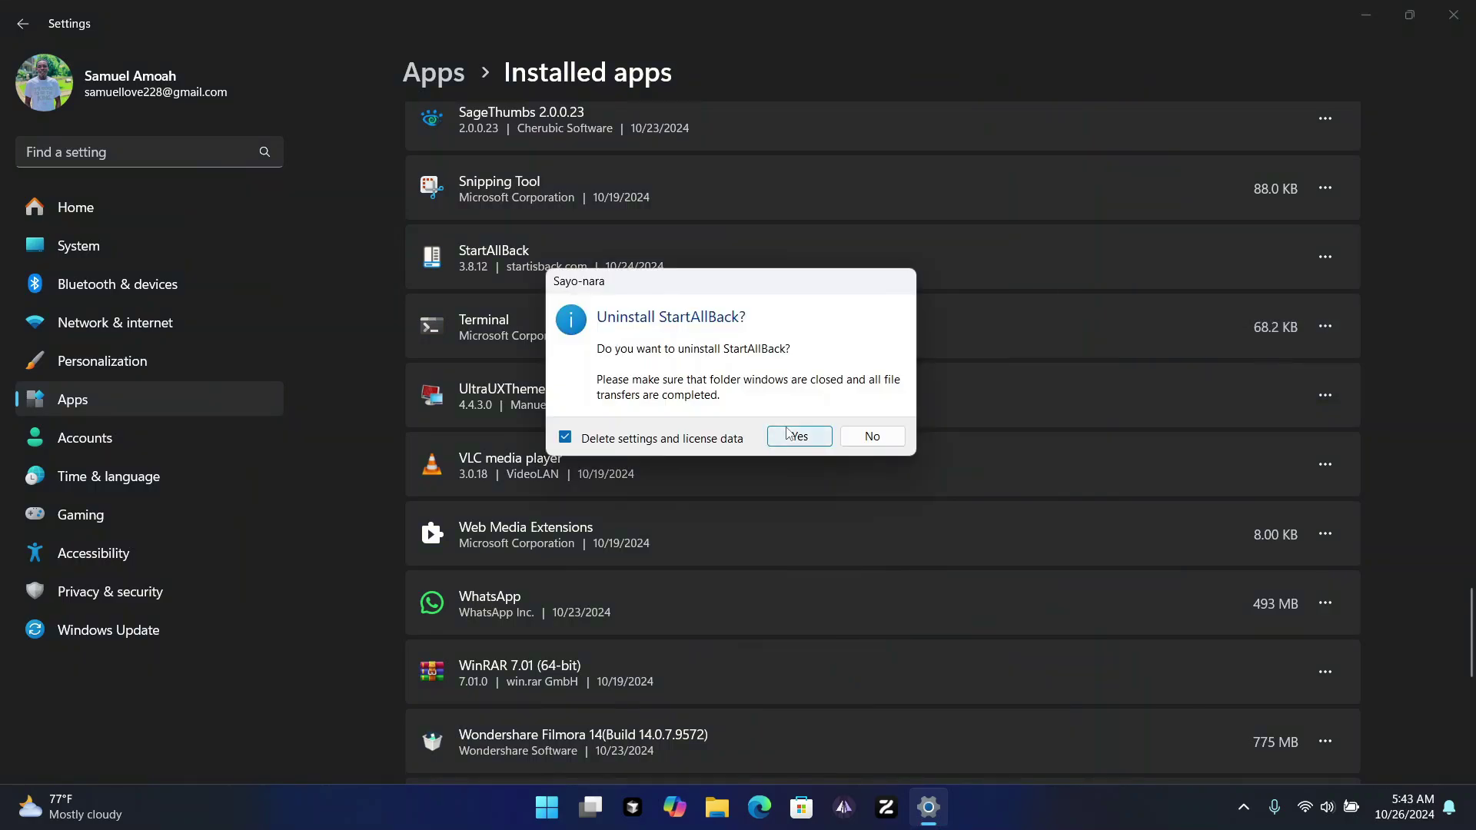
pyautogui.click(794, 433)
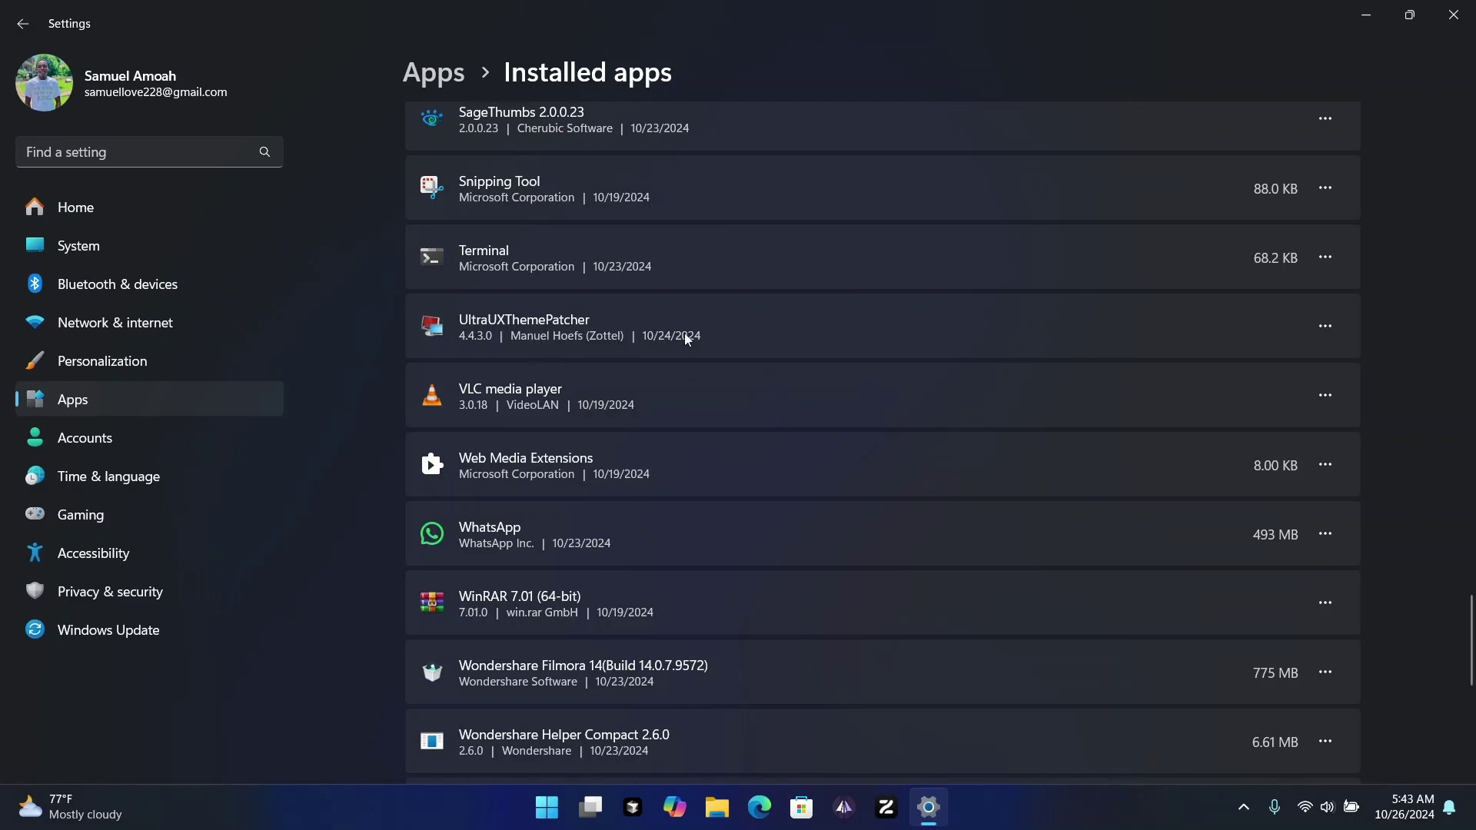
# Step: Bring up UltraUXThemePatcher's options menu in the Installed apps list
pyautogui.click(1335, 338)
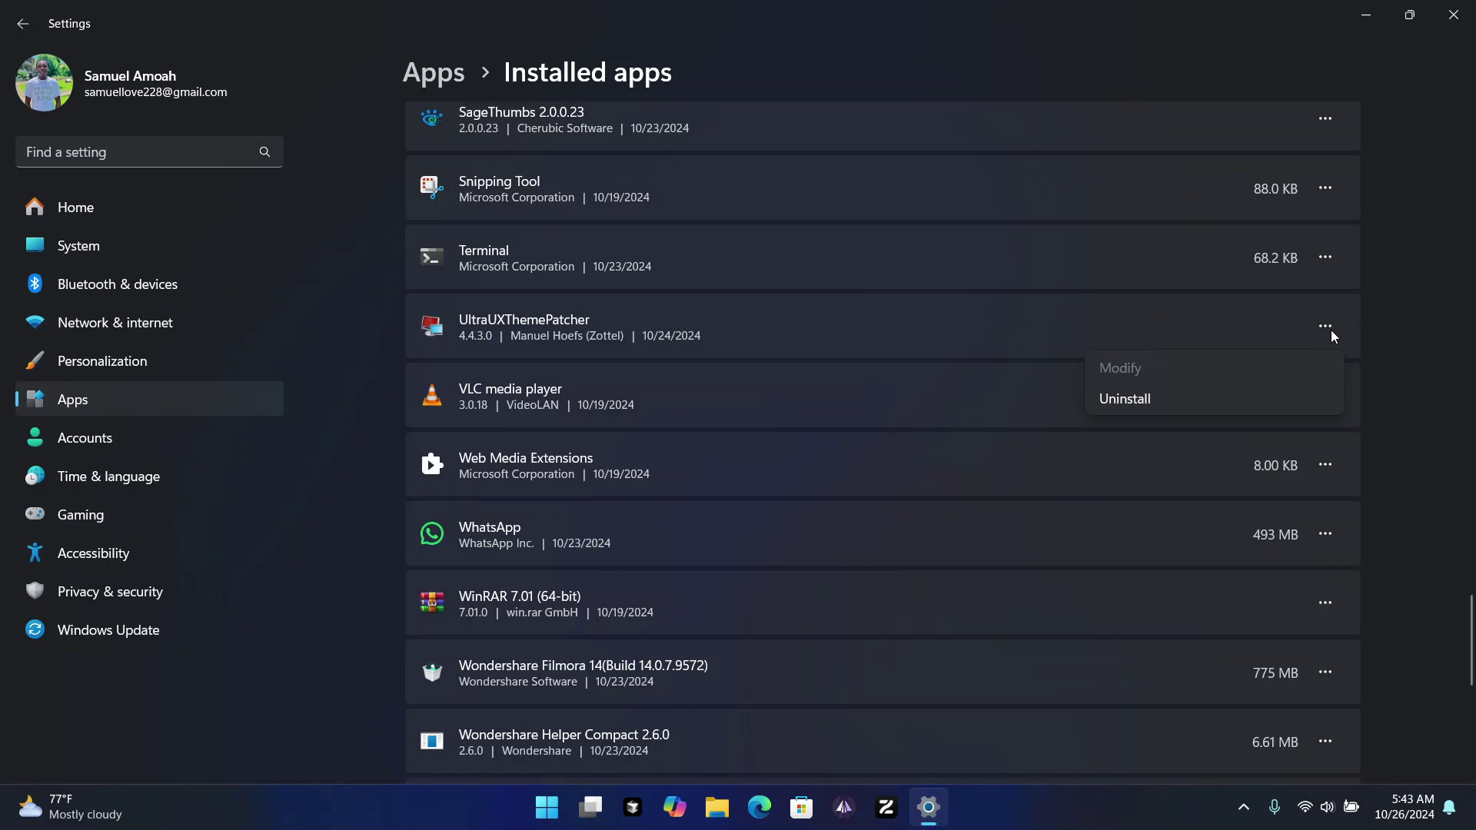
pyautogui.click(527, 339)
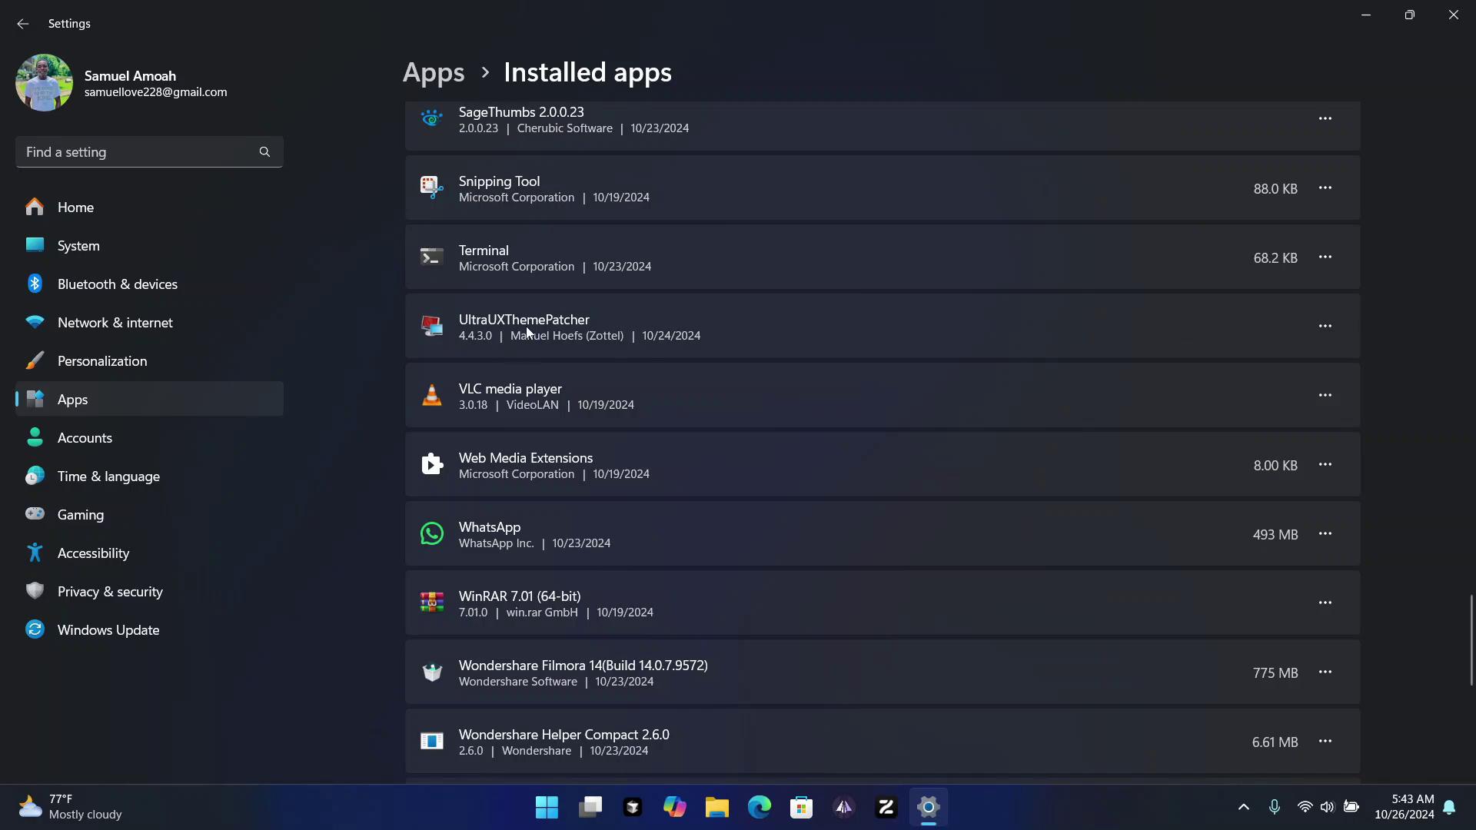
pyautogui.click(1323, 325)
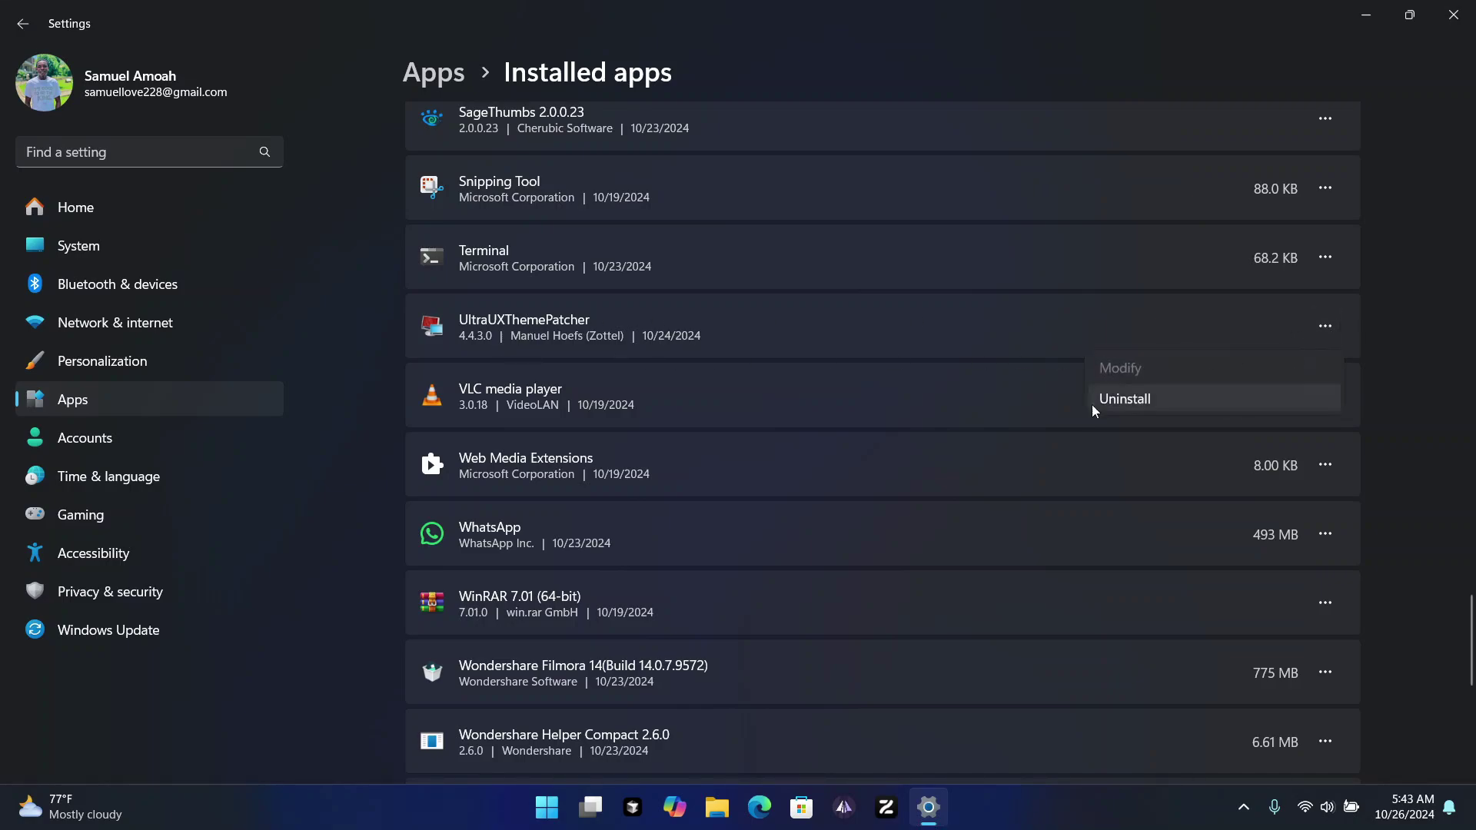
pyautogui.scroll(-1, 936, 493)
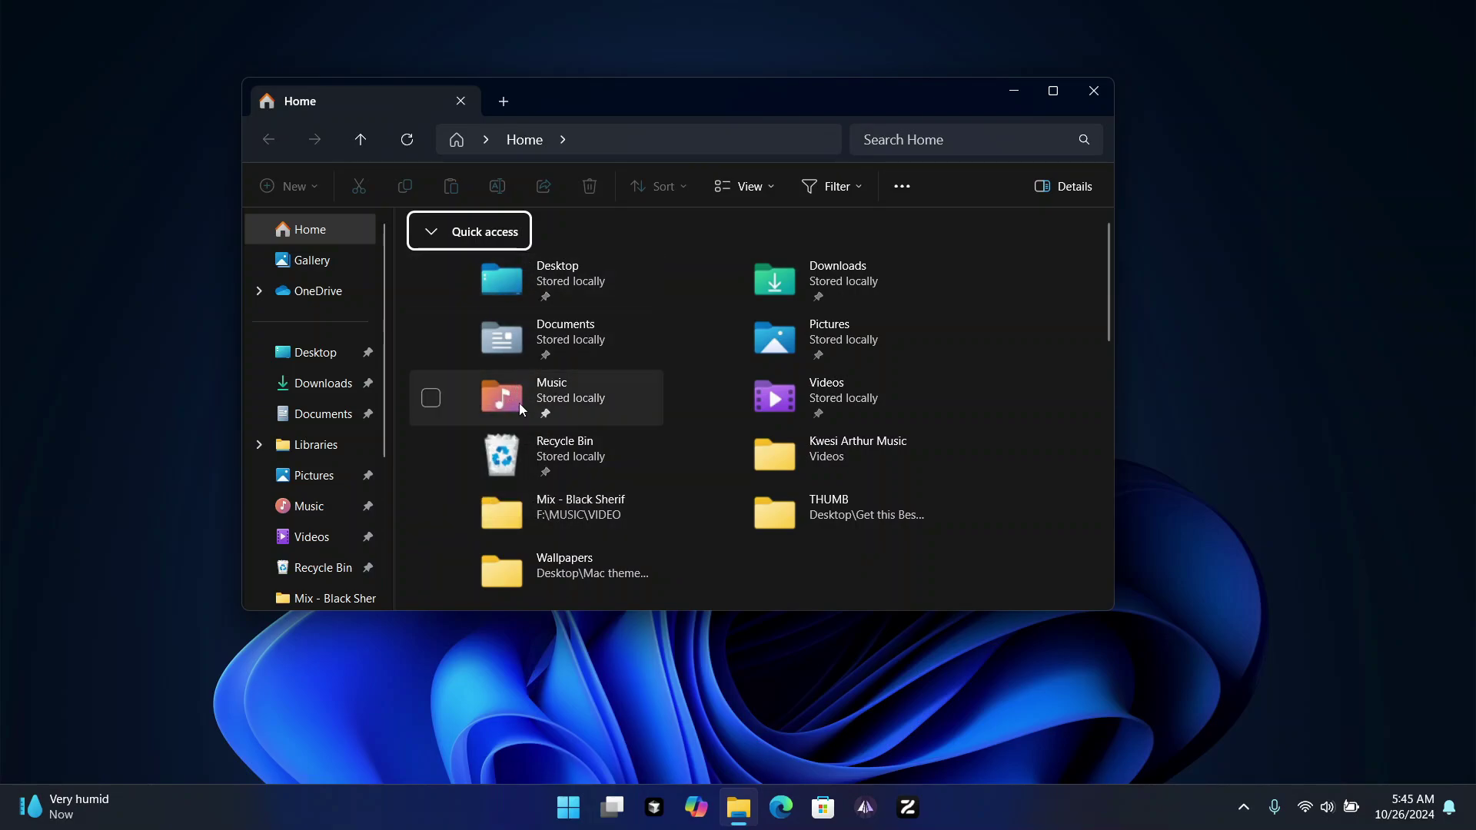
# Step: Go to Desktop\Mac theme by SamCux\1_icons and select 7tsp GUI v0.6(2019)
pyautogui.click(333, 351)
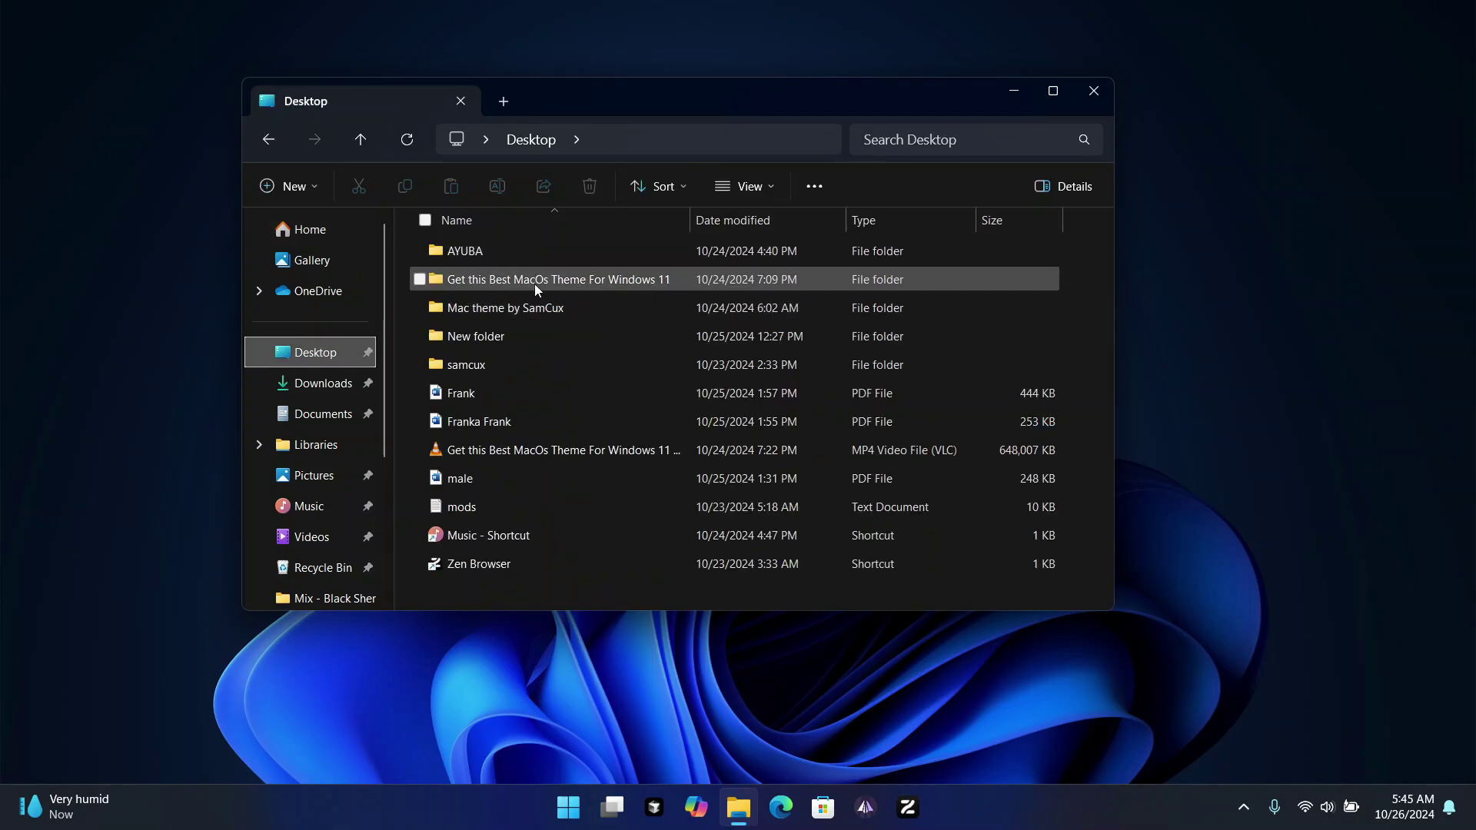
pyautogui.doubleClick(529, 305)
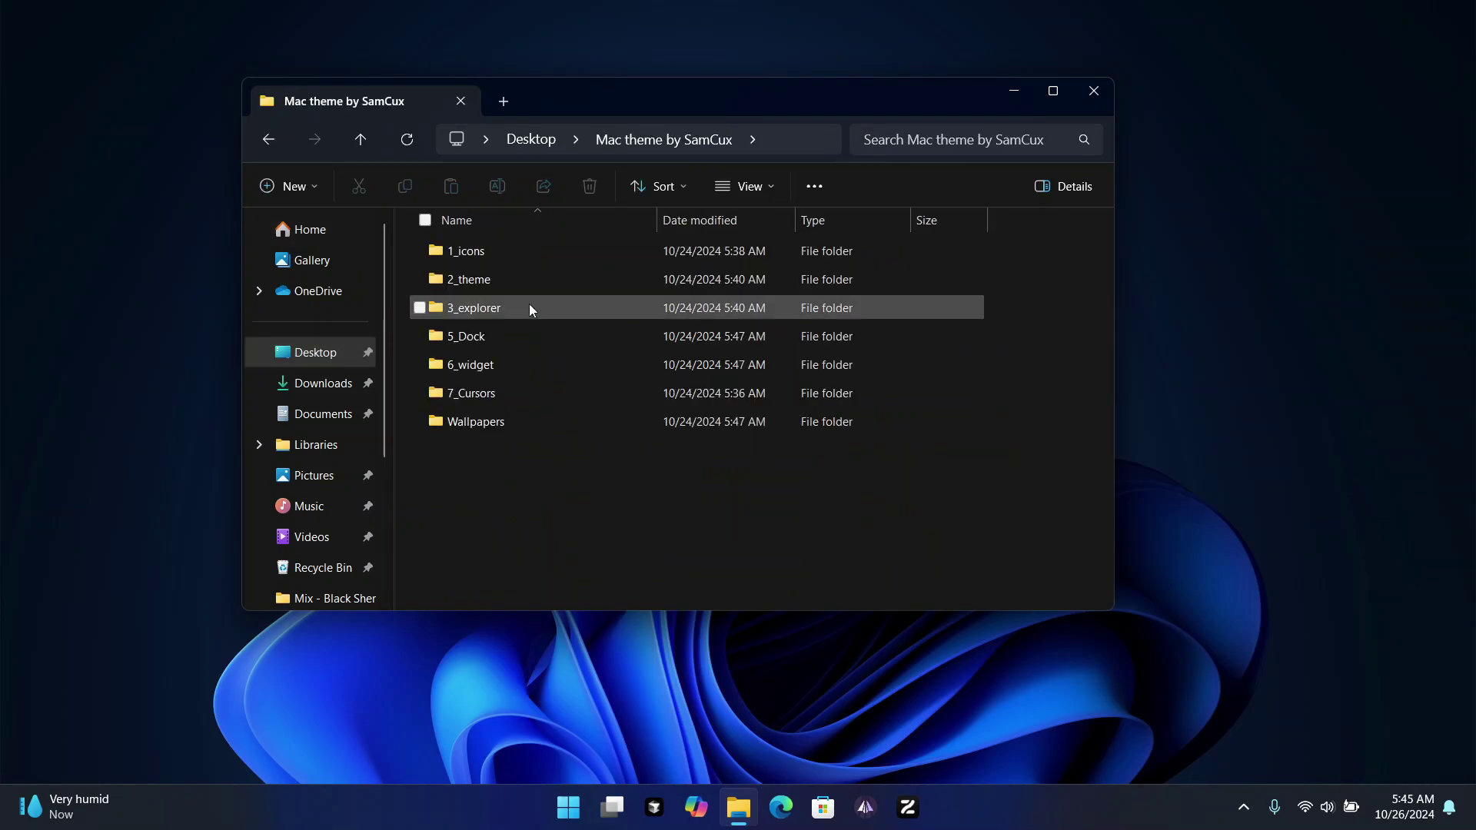
pyautogui.doubleClick(529, 257)
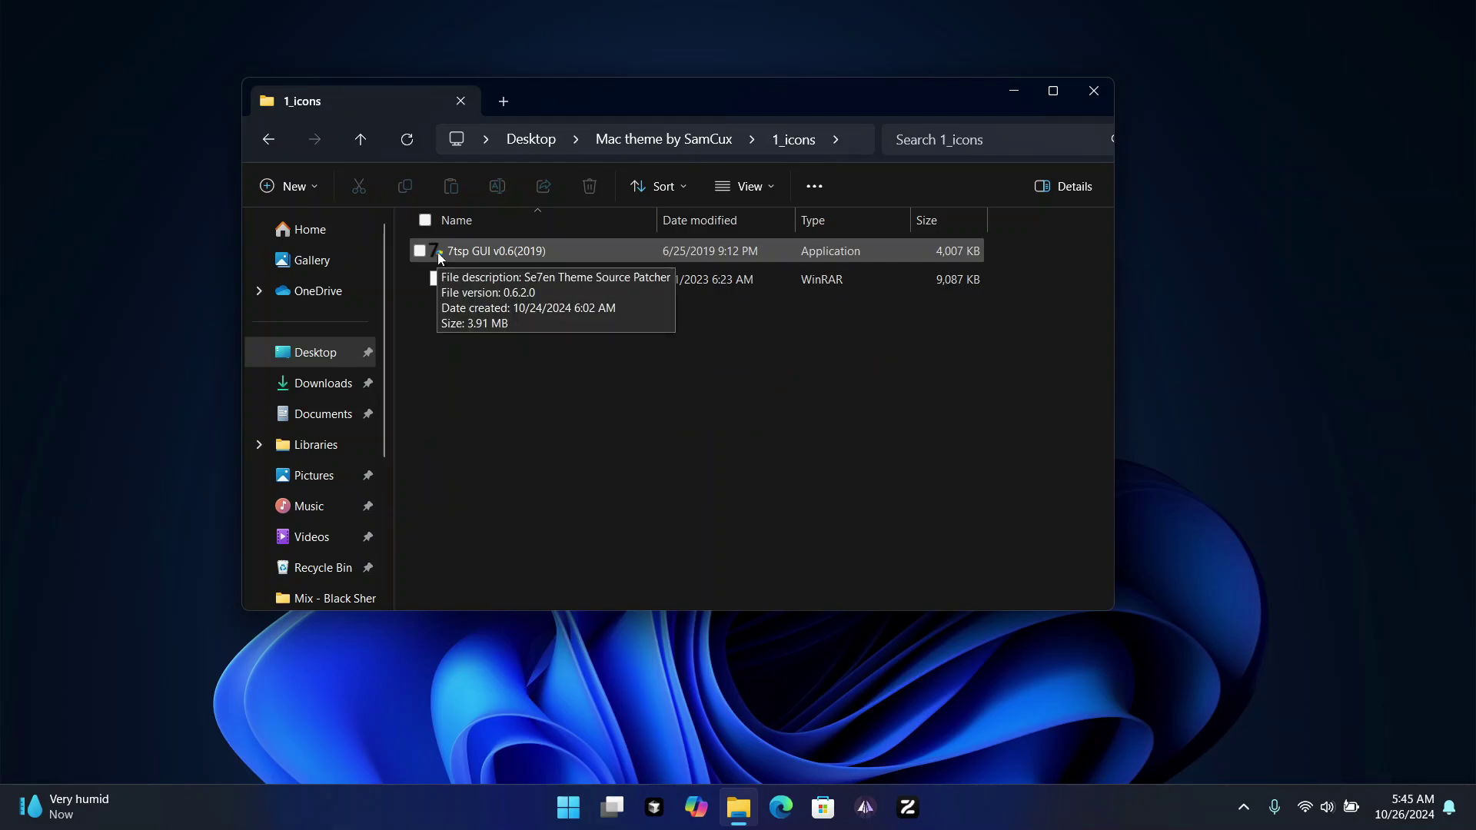
pyautogui.click(452, 252)
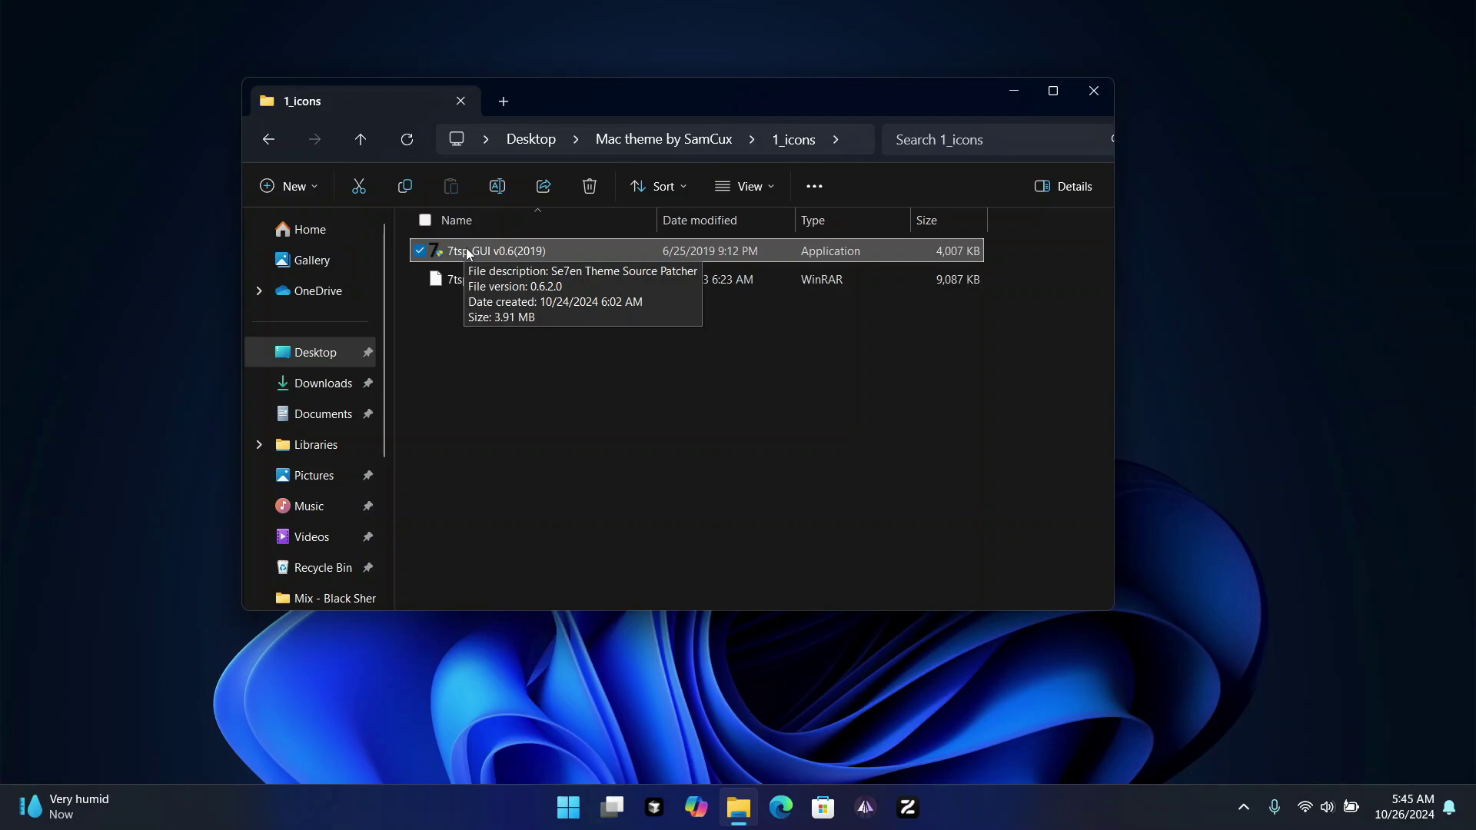
pyautogui.doubleClick(571, 247)
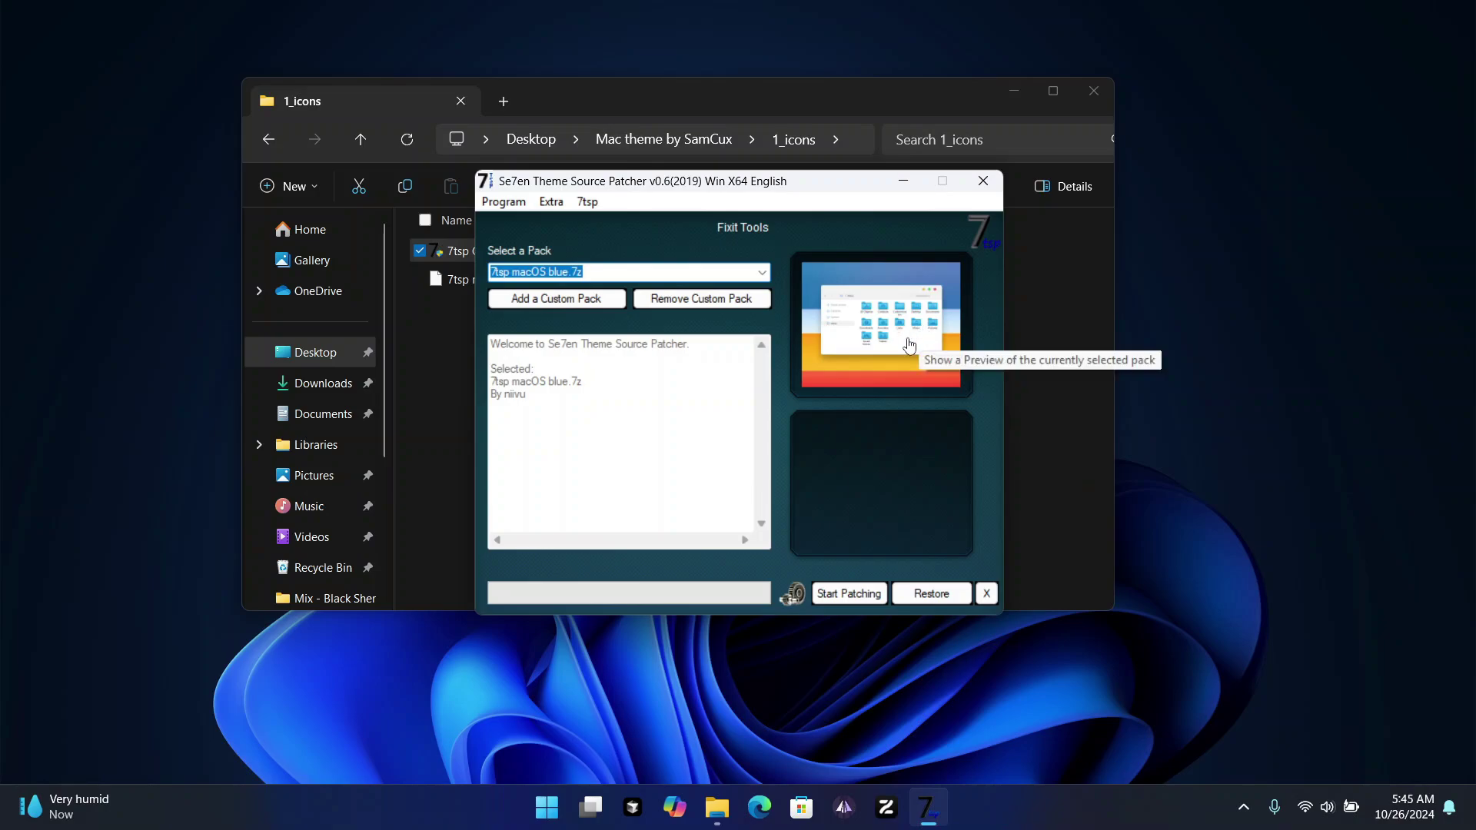
pyautogui.click(952, 599)
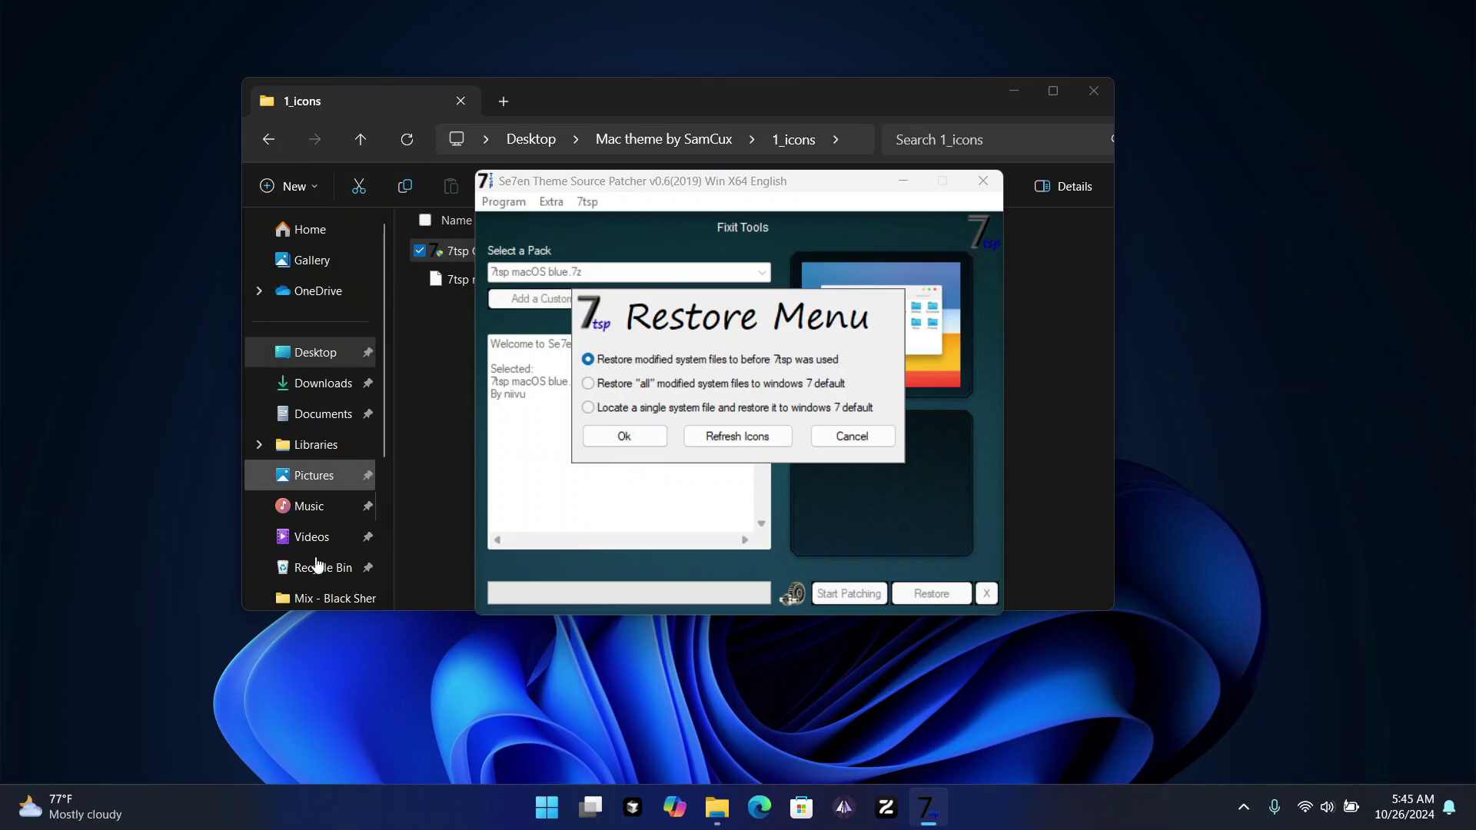
pyautogui.click(852, 436)
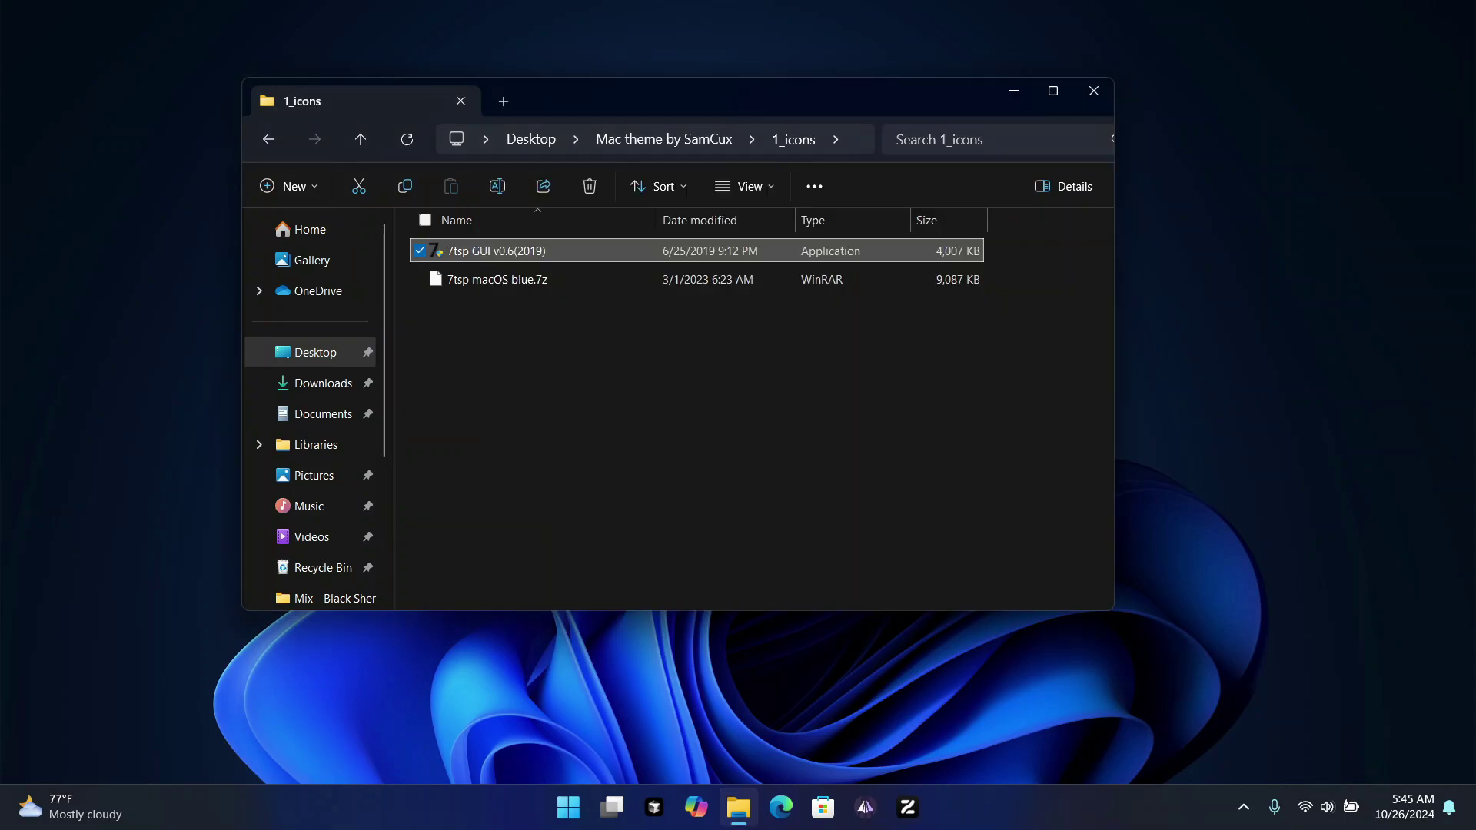